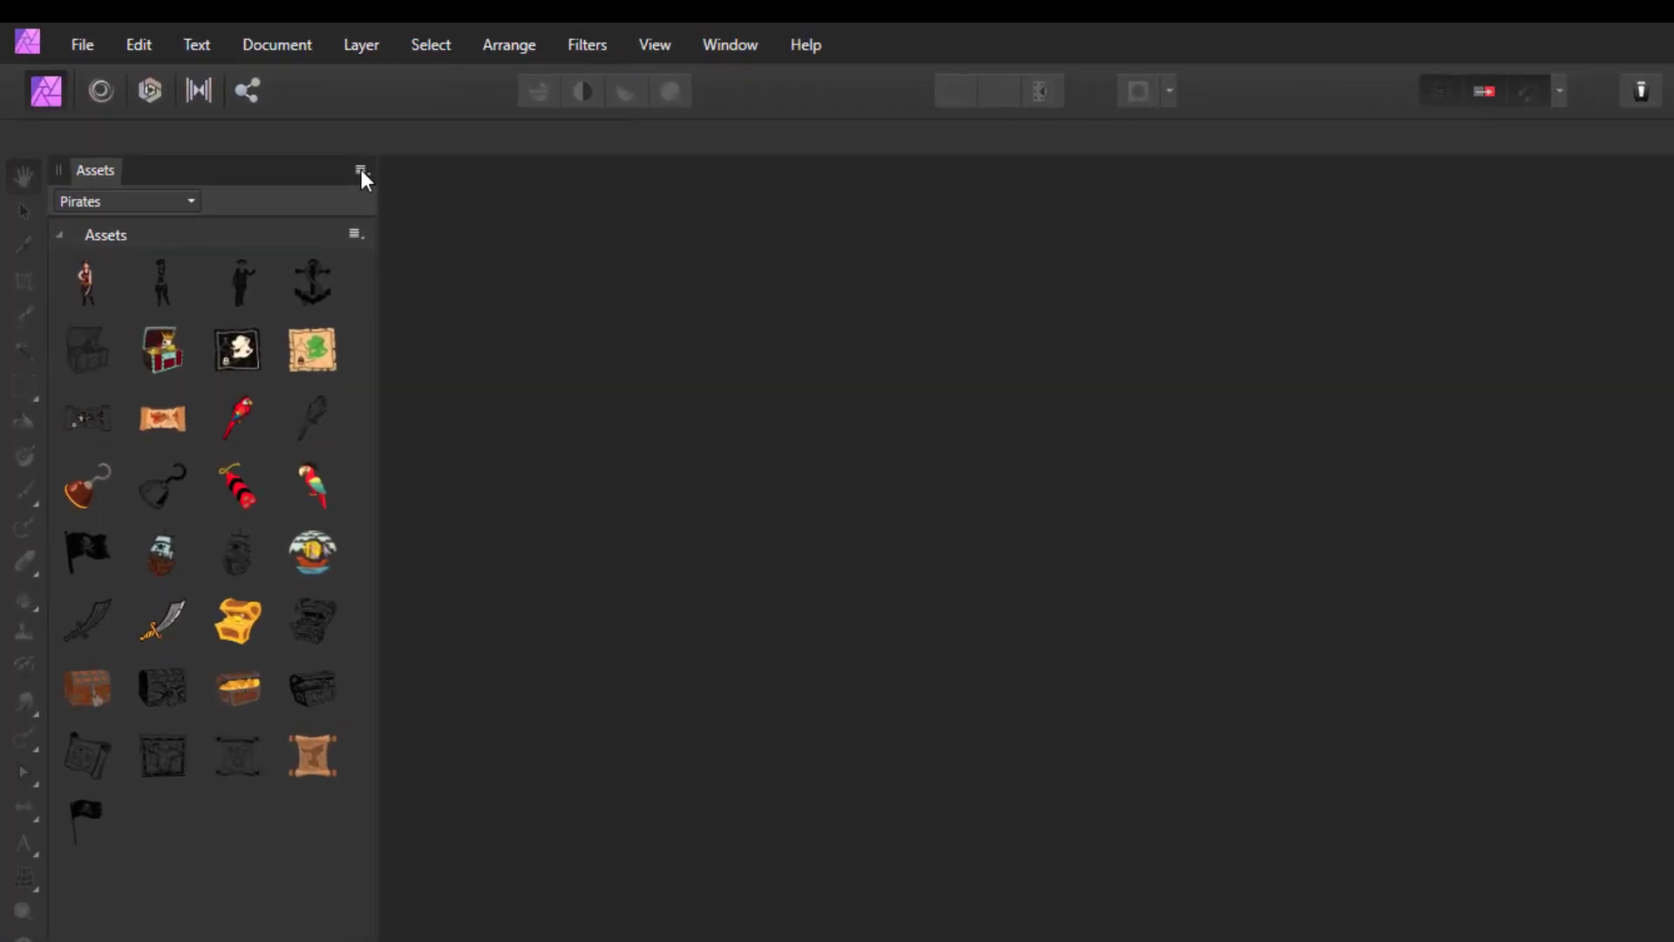
{"action": "left_click", "coordinate": [361, 171]}
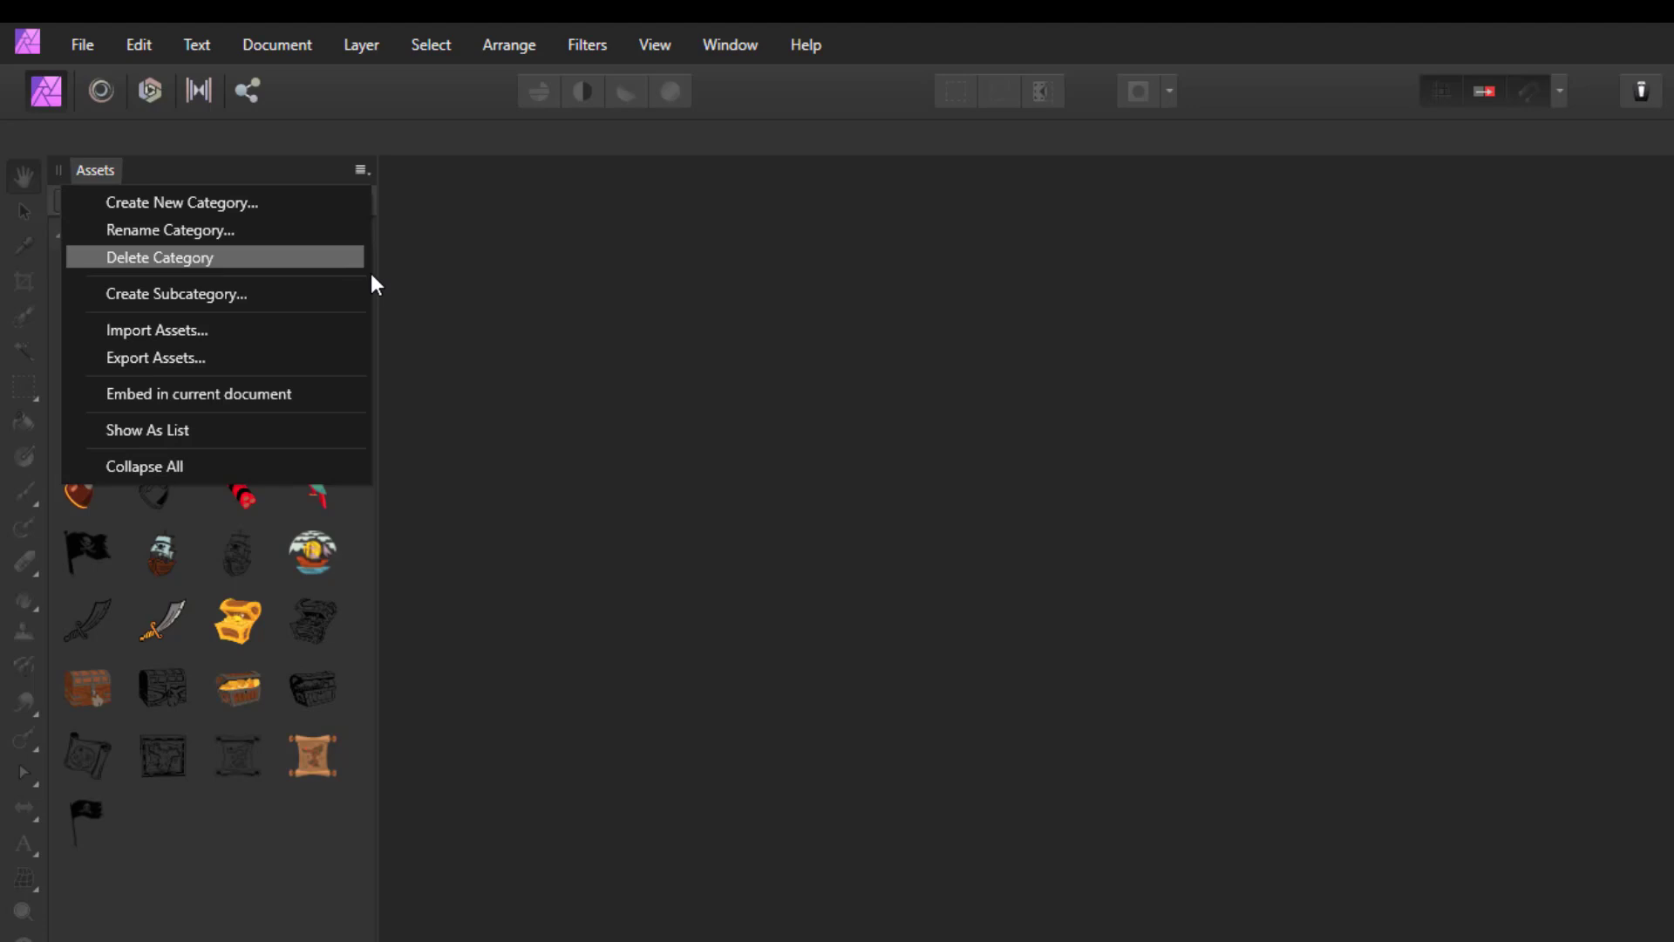
{"action": "left_click", "coordinate": [511, 788]}
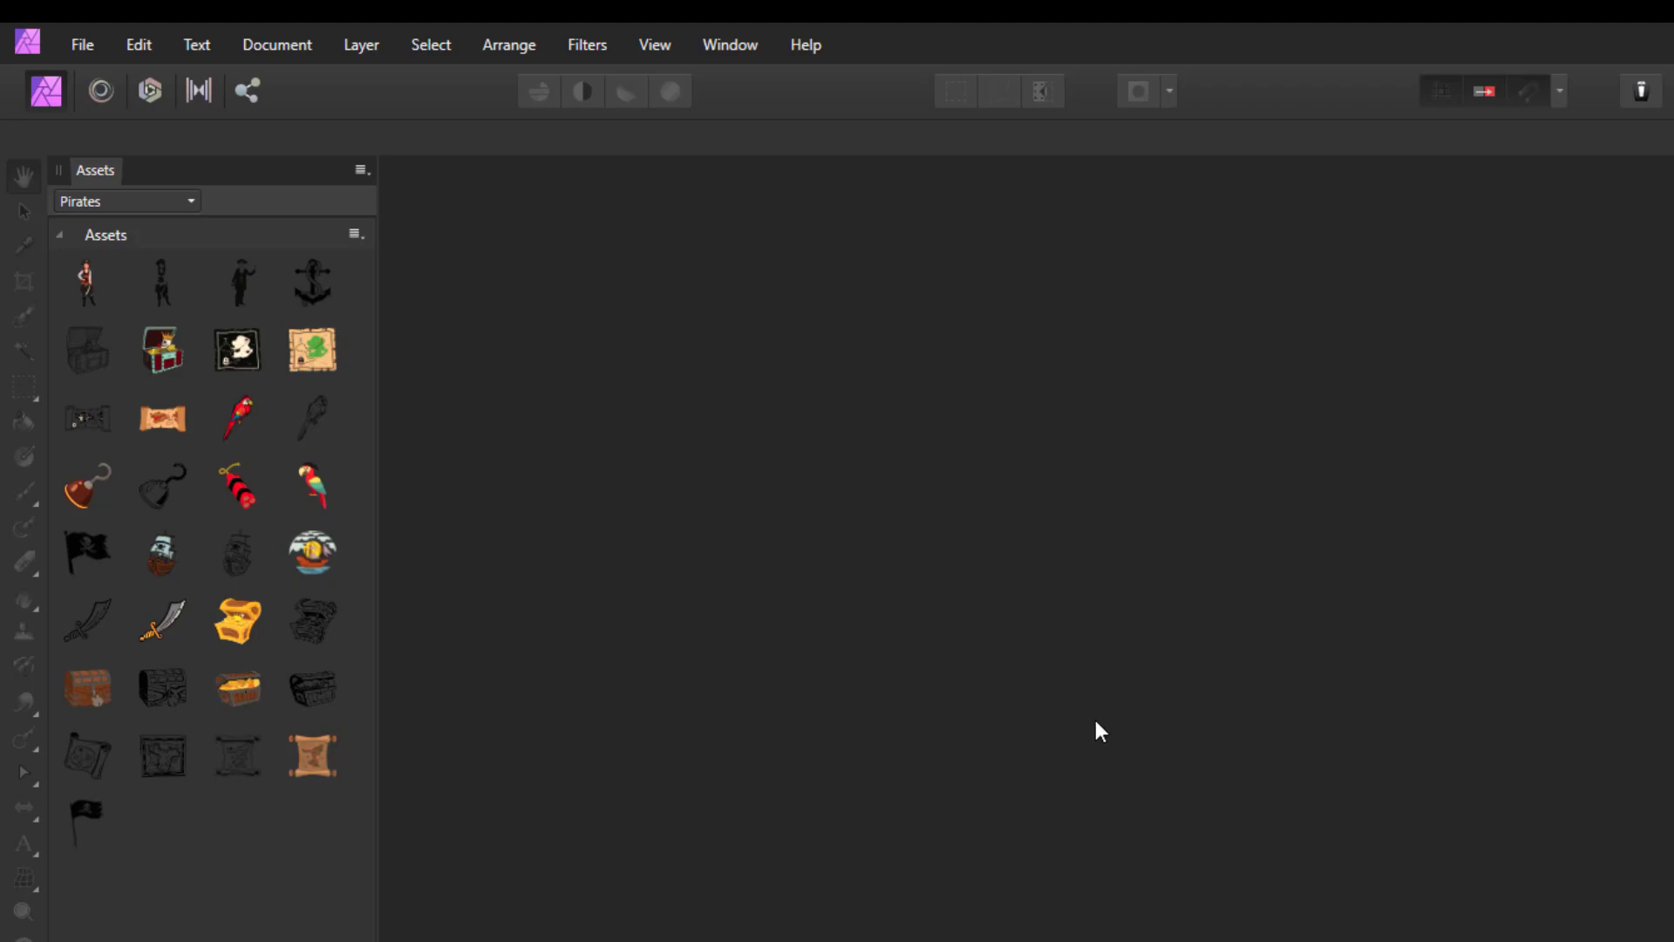
{"action": "left_click", "coordinate": [356, 236]}
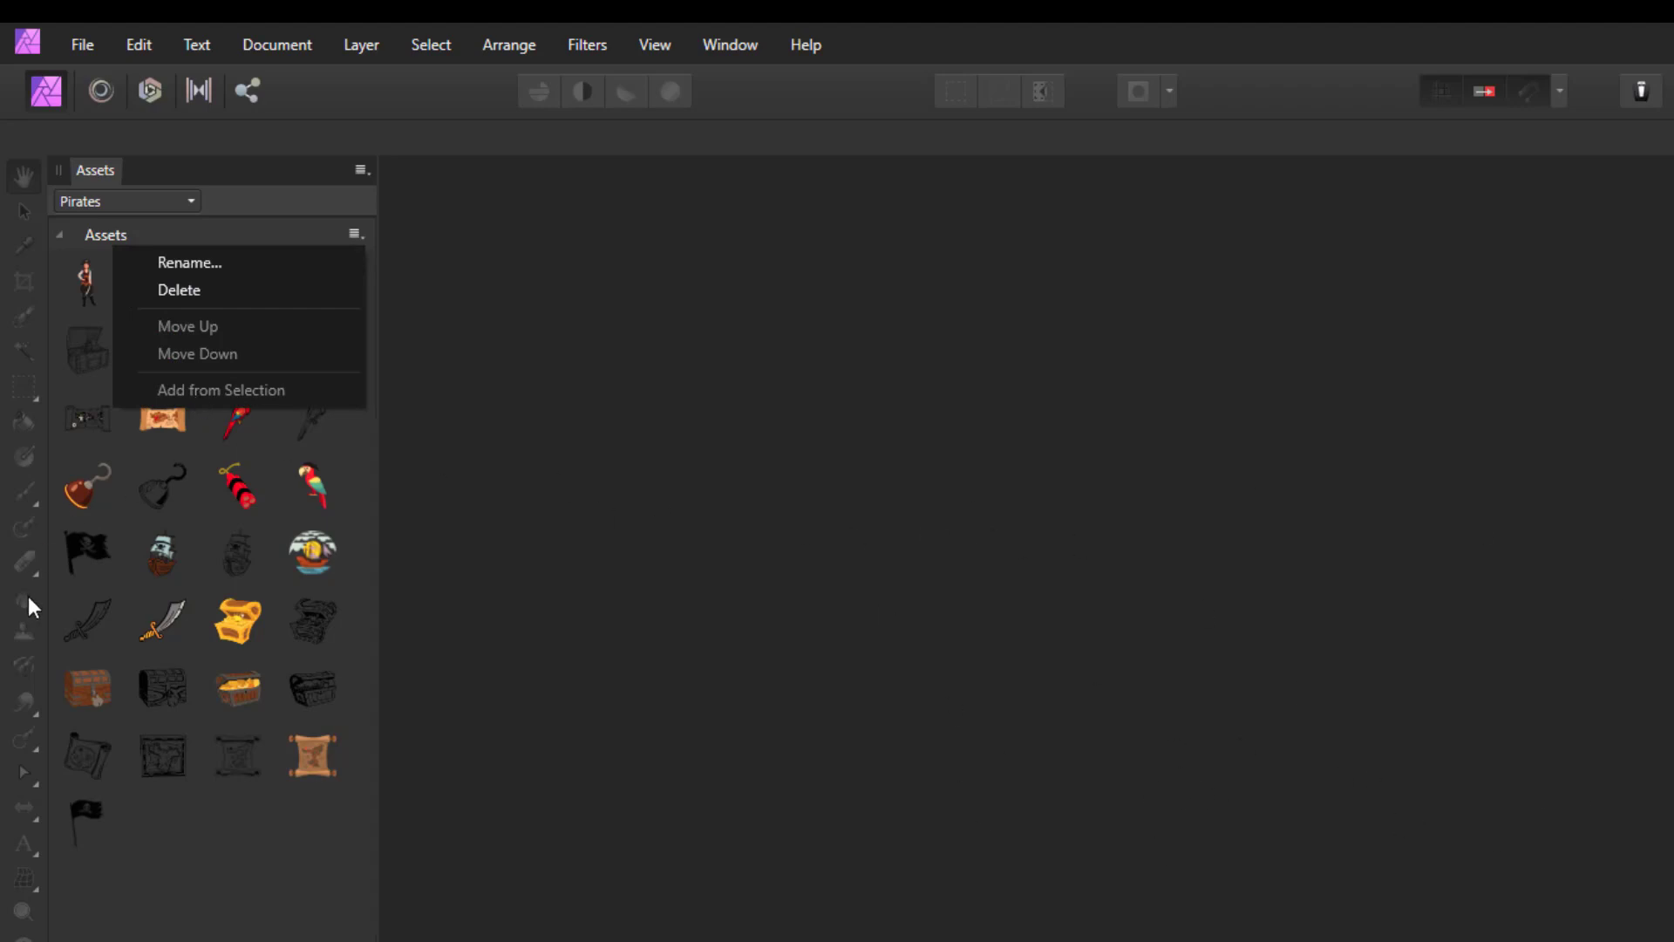
{"action": "left_click", "coordinate": [464, 764]}
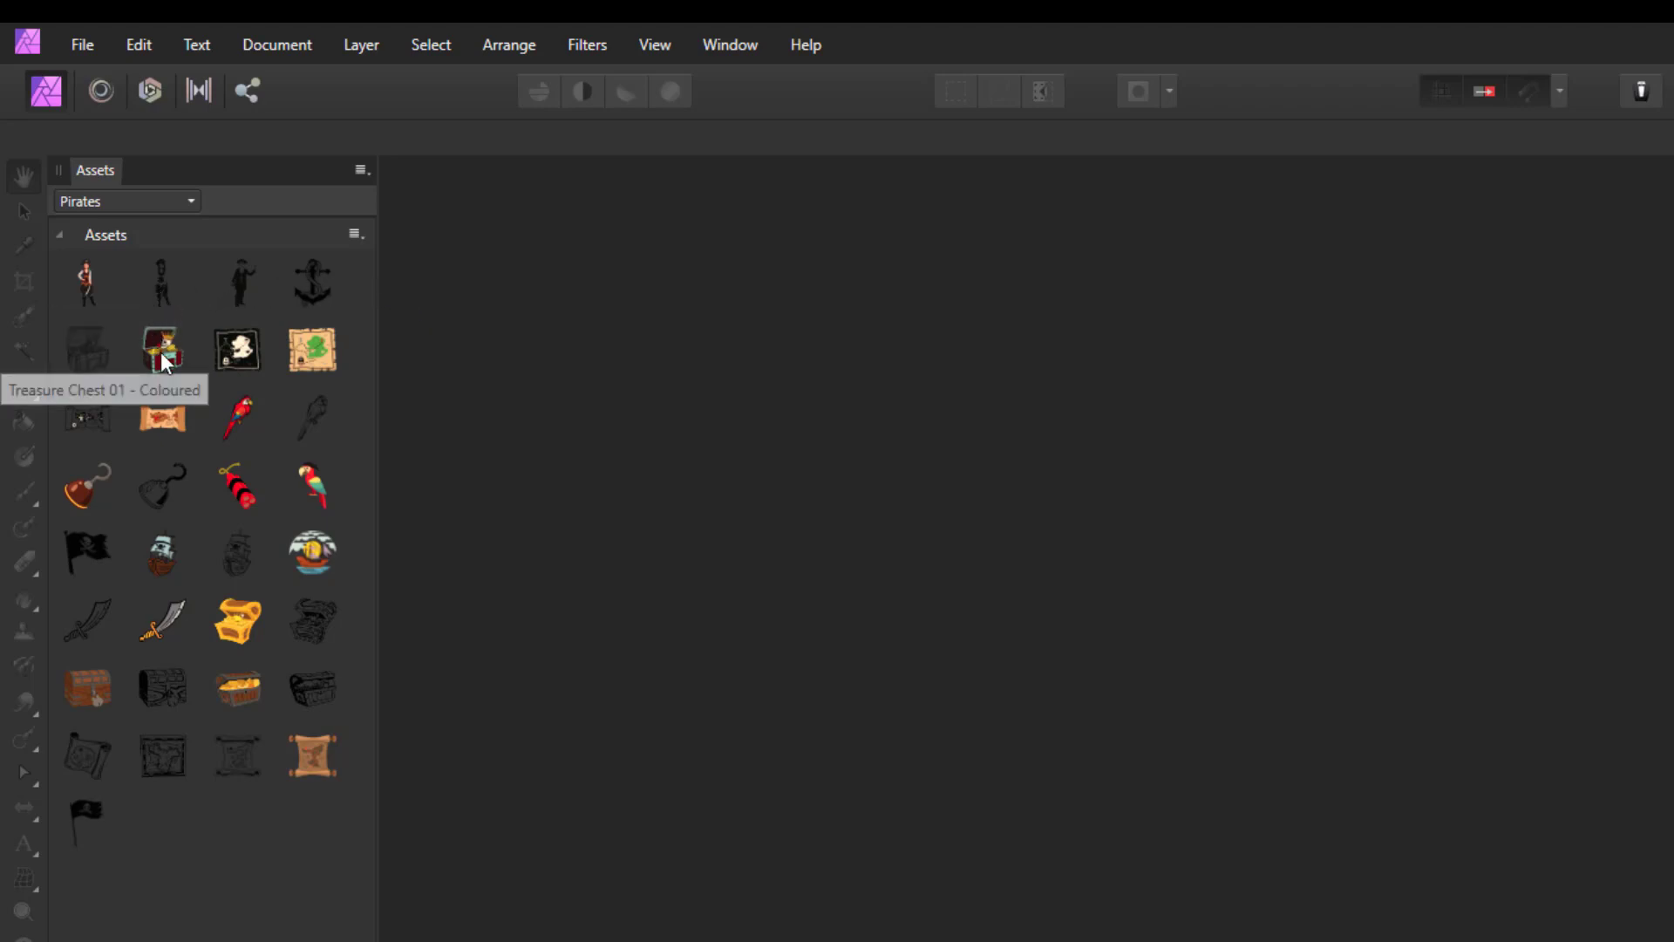
{"action": "right_click", "coordinate": [236, 494]}
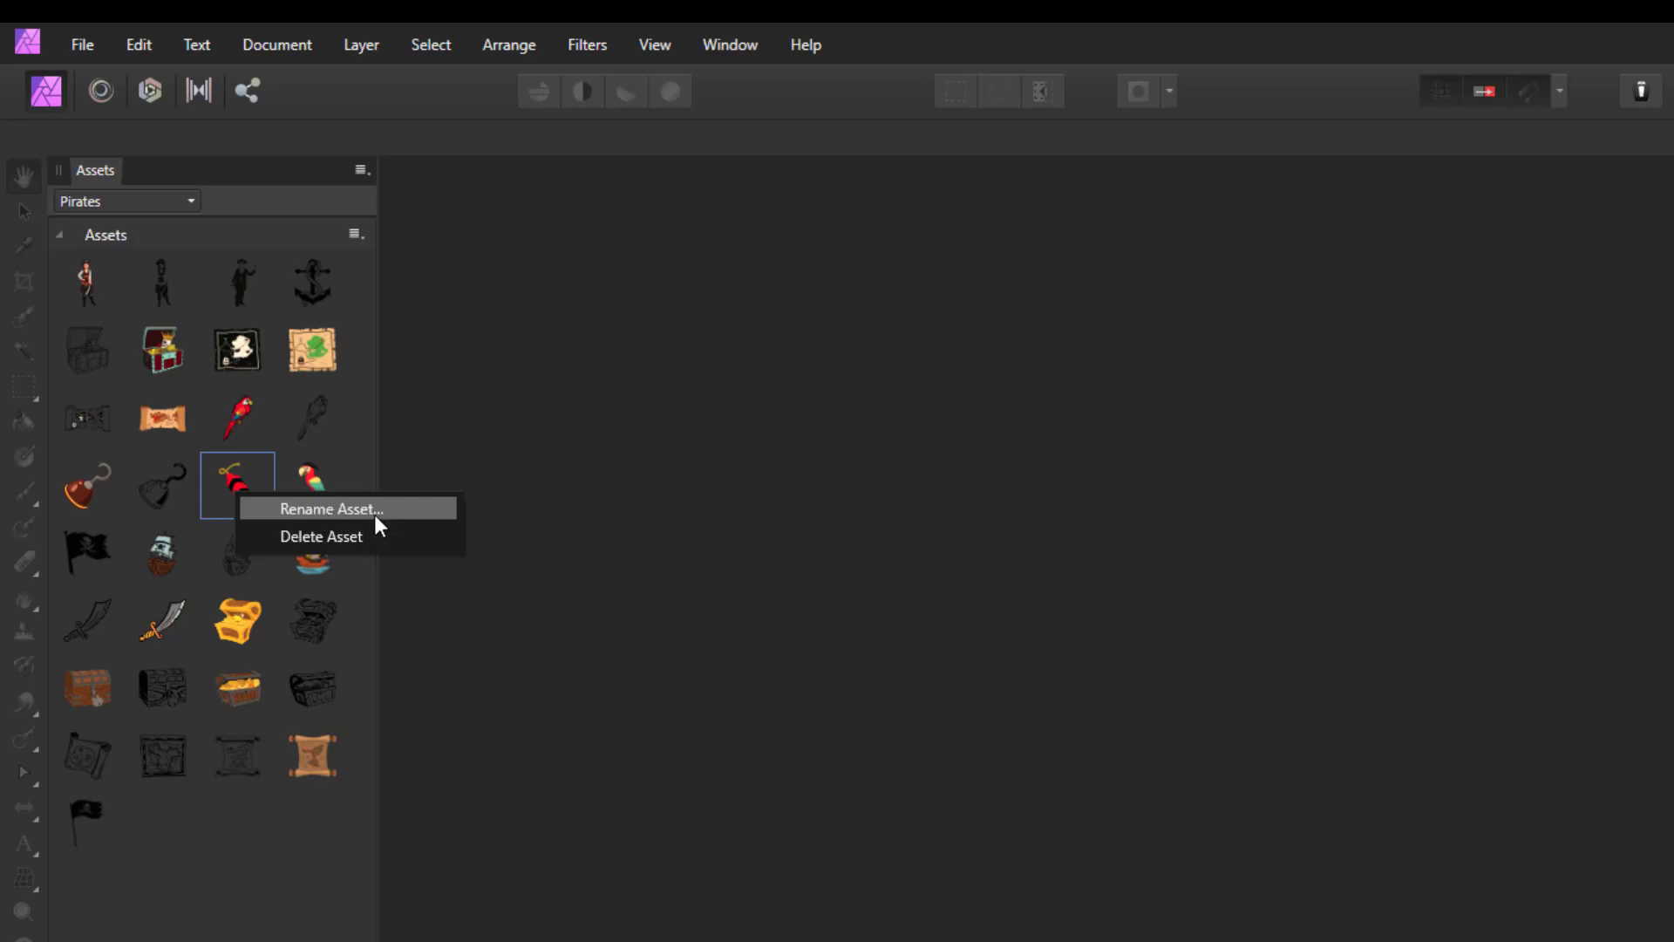
{"action": "left_click", "coordinate": [541, 650]}
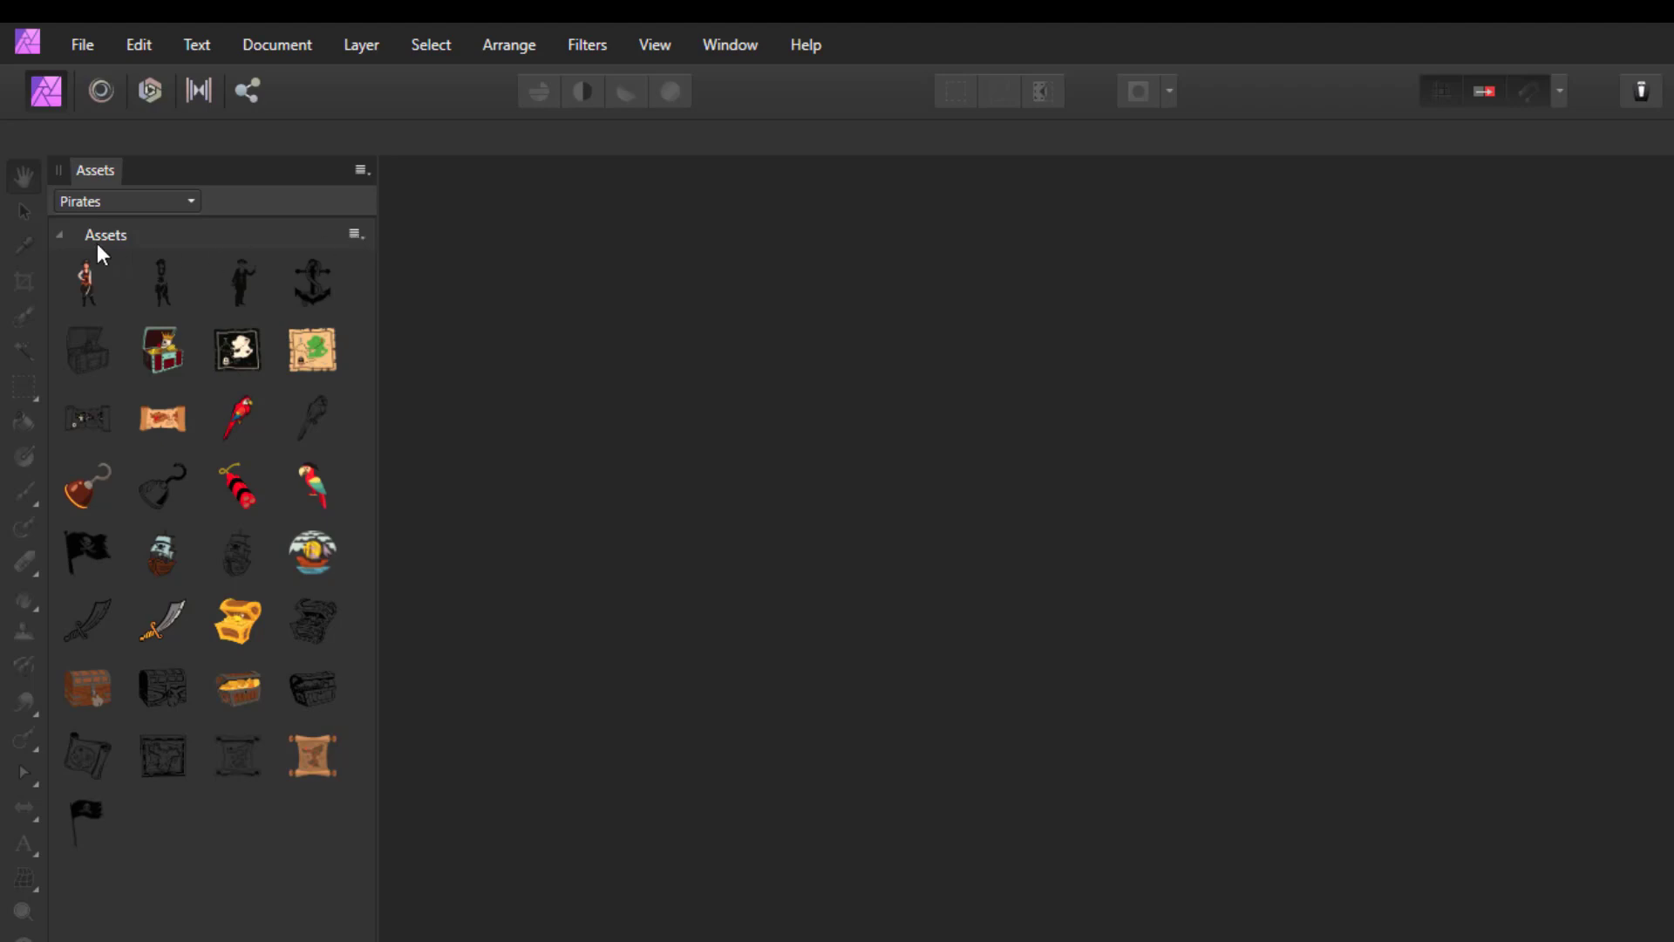
Rename the Assets subcategory holding the 33 pirate images to 'Flags'
{"action": "left_click", "coordinate": [354, 233]}
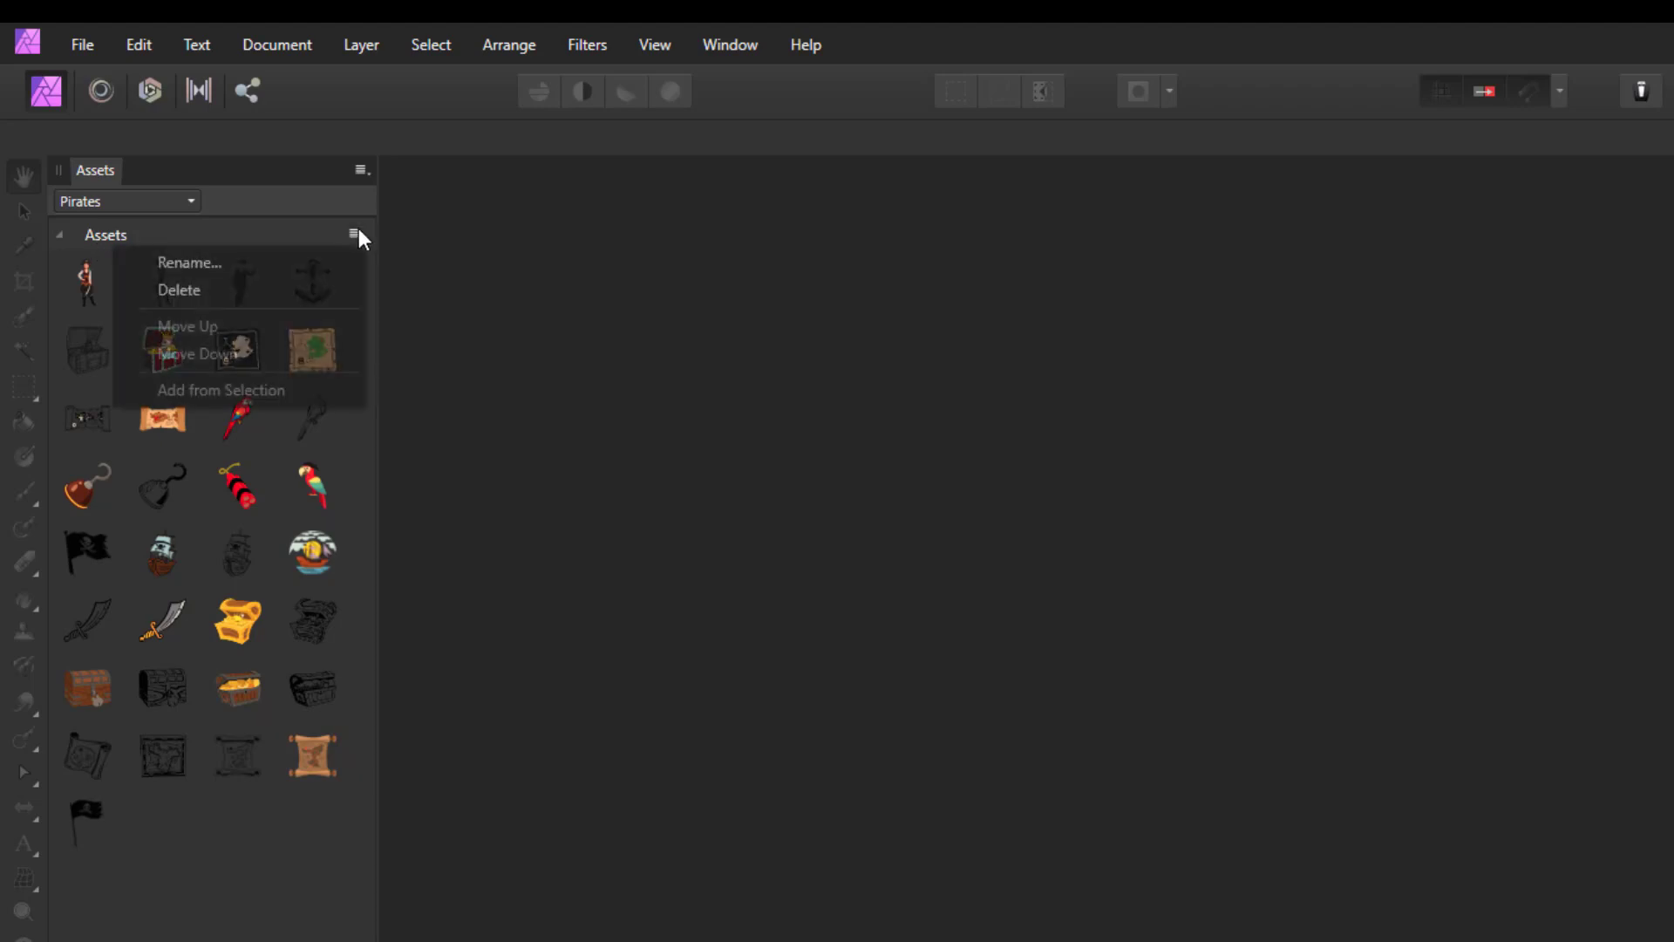
{"action": "left_click", "coordinate": [243, 261]}
{"action": "left_click_drag", "start_coordinate": [1184, 663], "coordinate": [1134, 655]}
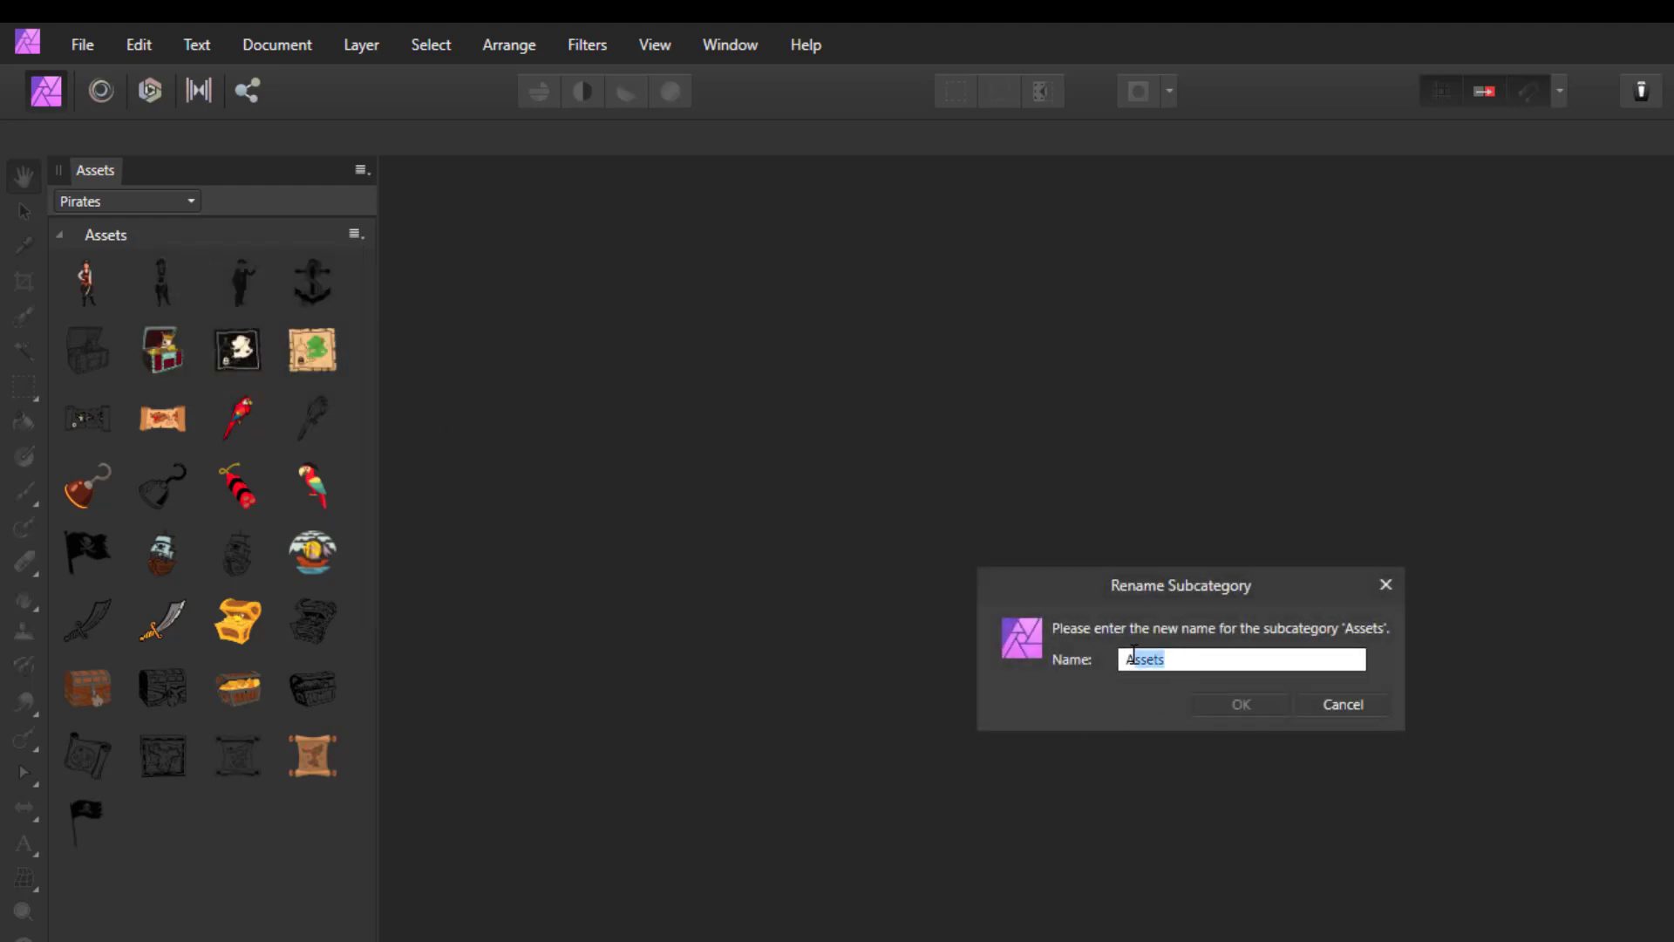
{"action": "type", "text": "Flags"}
{"action": "left_click", "coordinate": [1224, 712]}
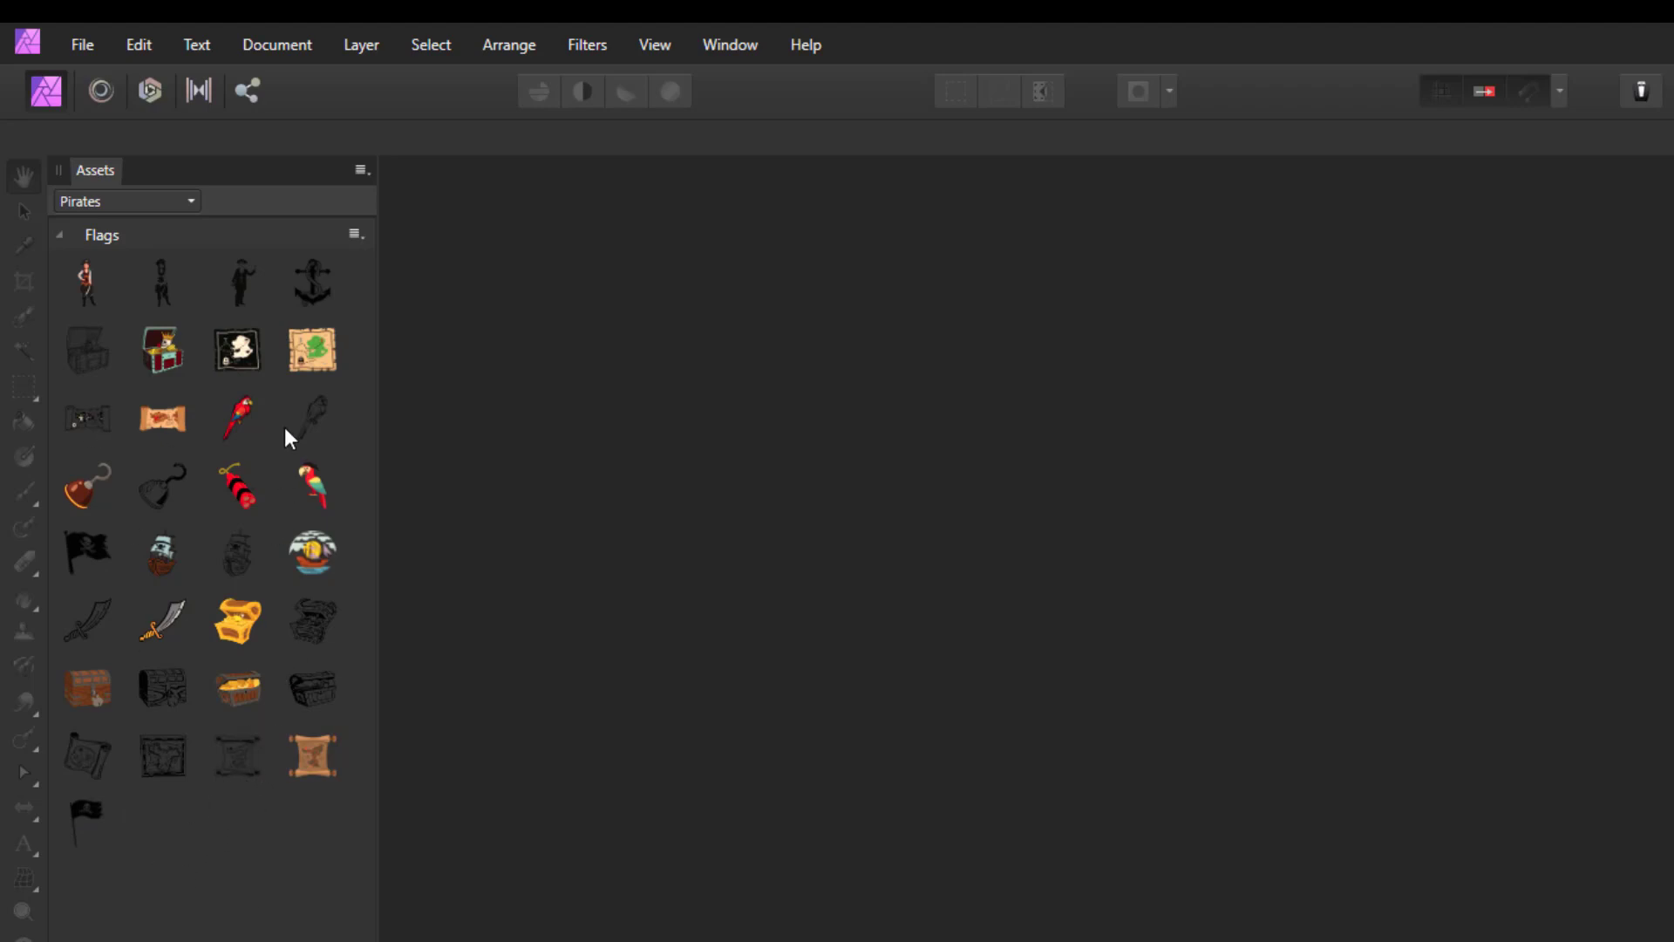
Create three empty subcategories, Assets, Assets 2 and Assets 3, from the Pirates category menu
{"action": "left_click", "coordinate": [361, 171]}
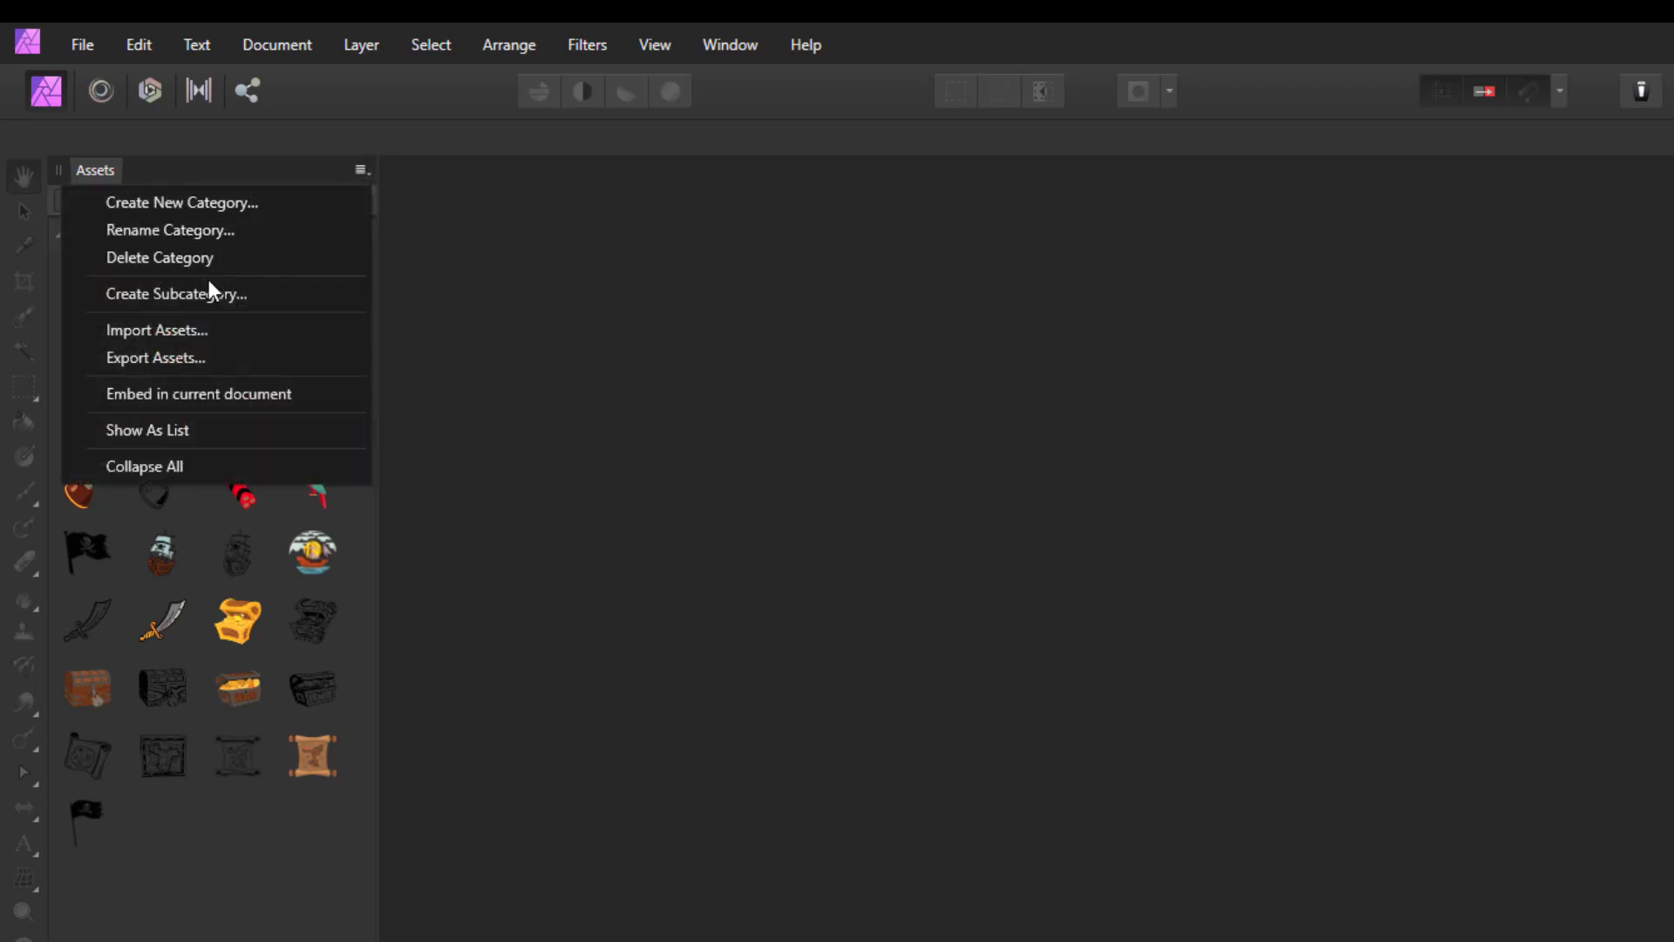
{"action": "left_click", "coordinate": [186, 295]}
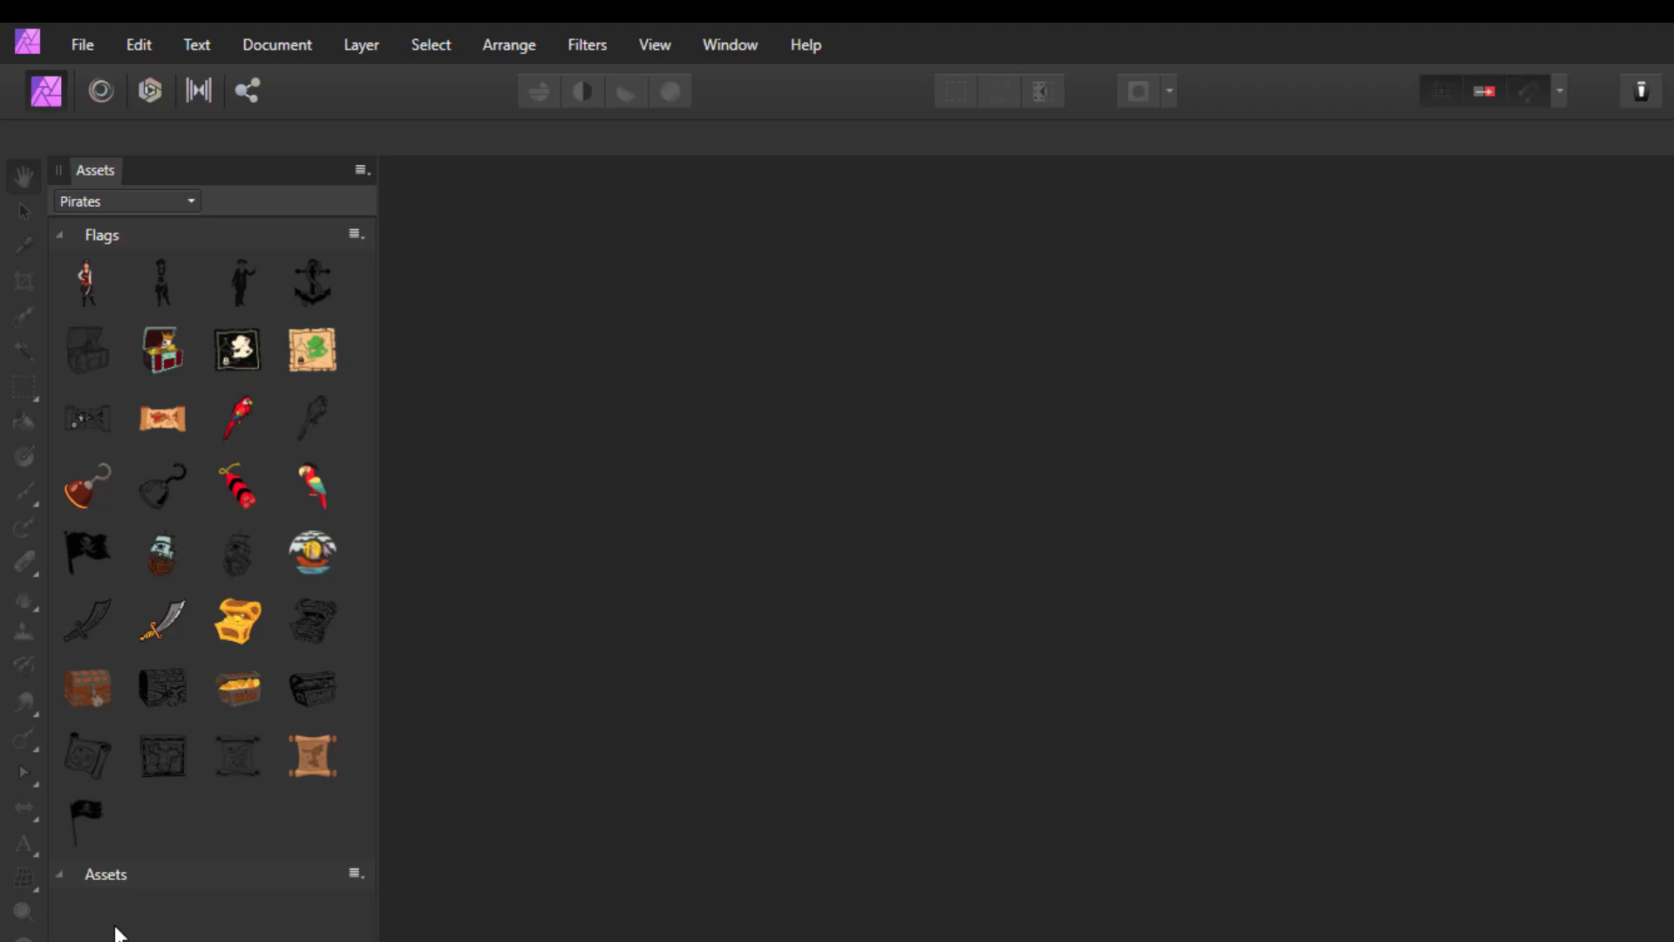
{"action": "left_click", "coordinate": [360, 171]}
{"action": "left_click", "coordinate": [361, 170]}
Rename the new Assets subcategory to 'Treasure Chests'
{"action": "left_click", "coordinate": [354, 872]}
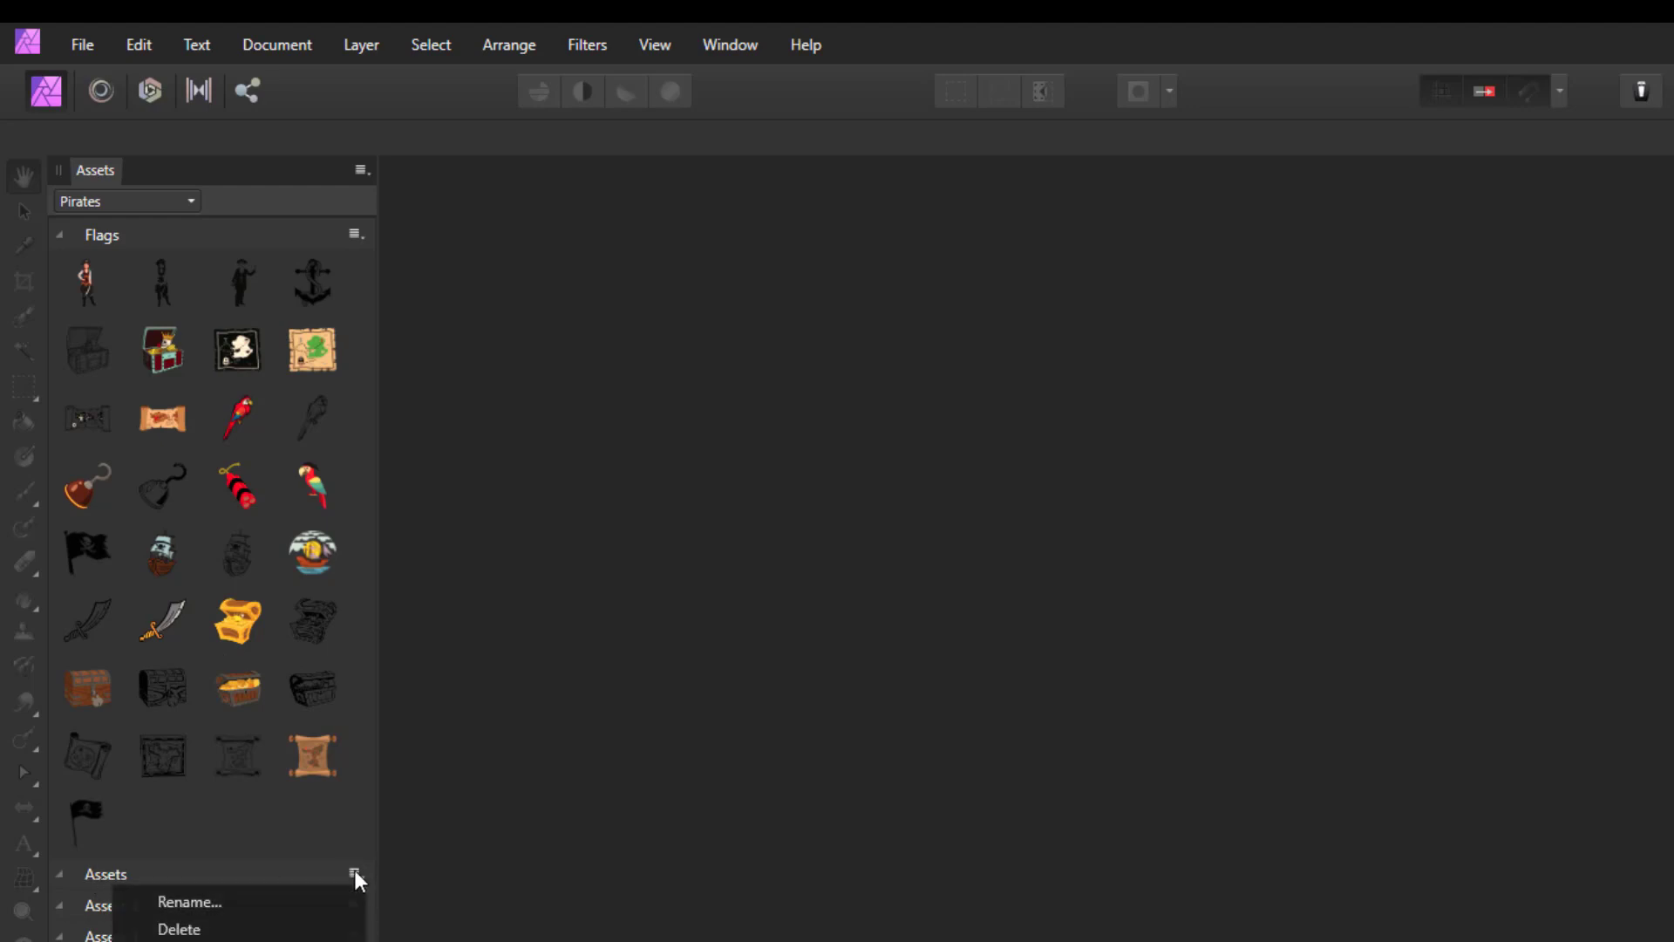
{"action": "left_click", "coordinate": [232, 899]}
{"action": "left_click_drag", "start_coordinate": [1173, 660], "coordinate": [1109, 672]}
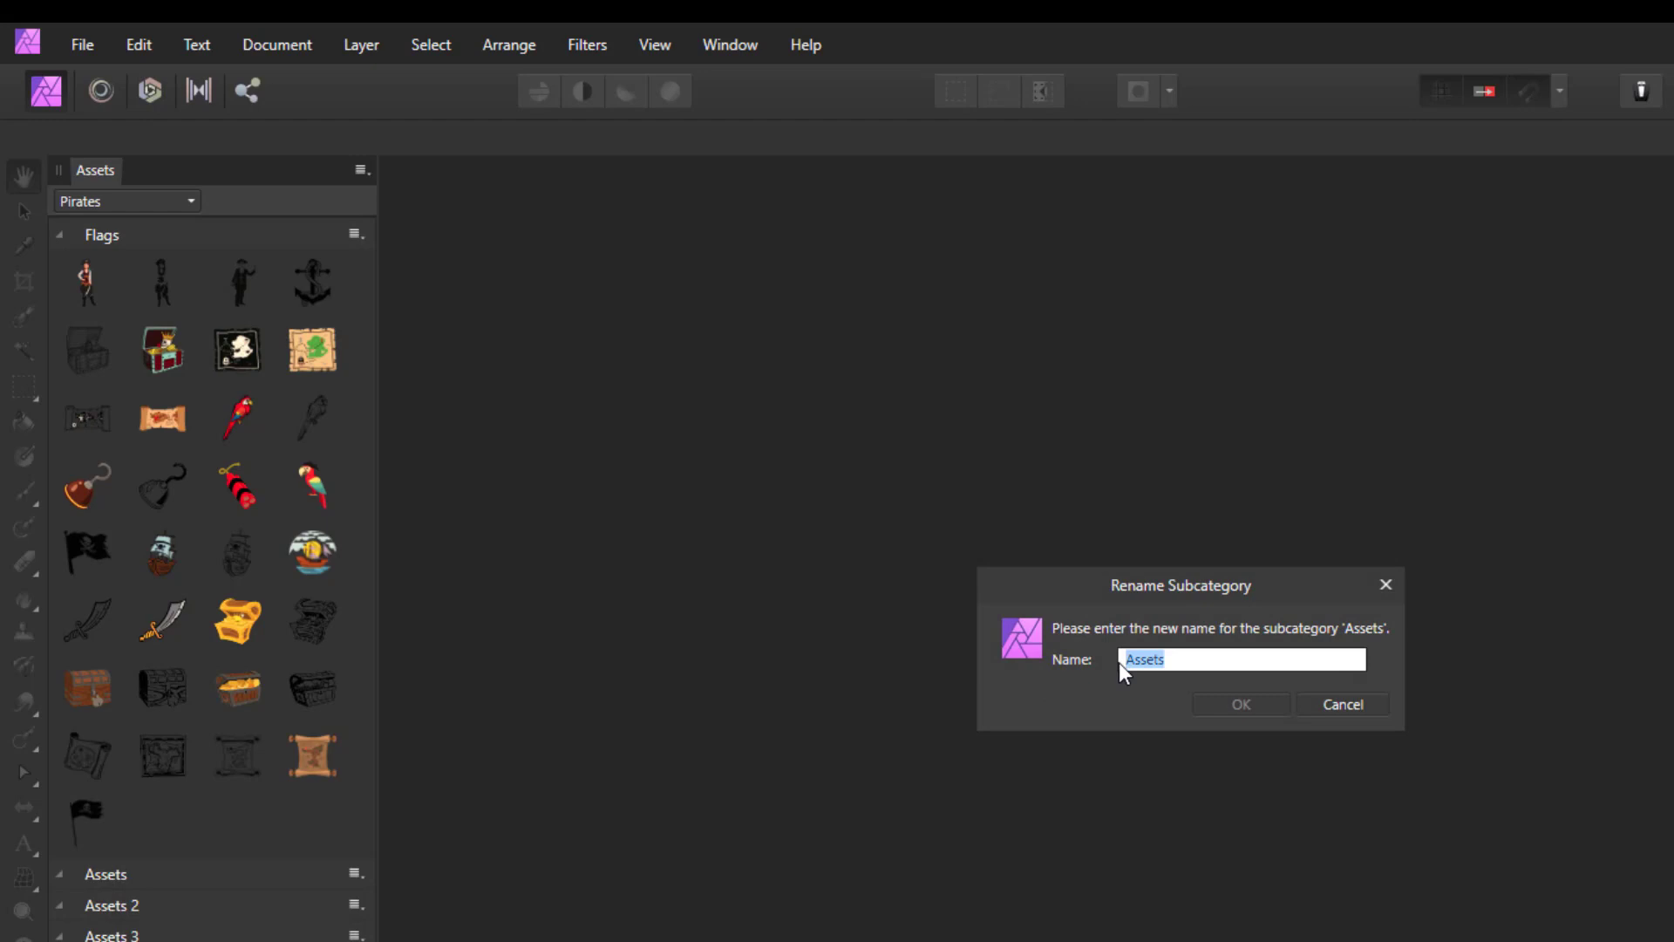
{"action": "type", "text": "Treasure Chests"}
{"action": "left_click", "coordinate": [1250, 703]}
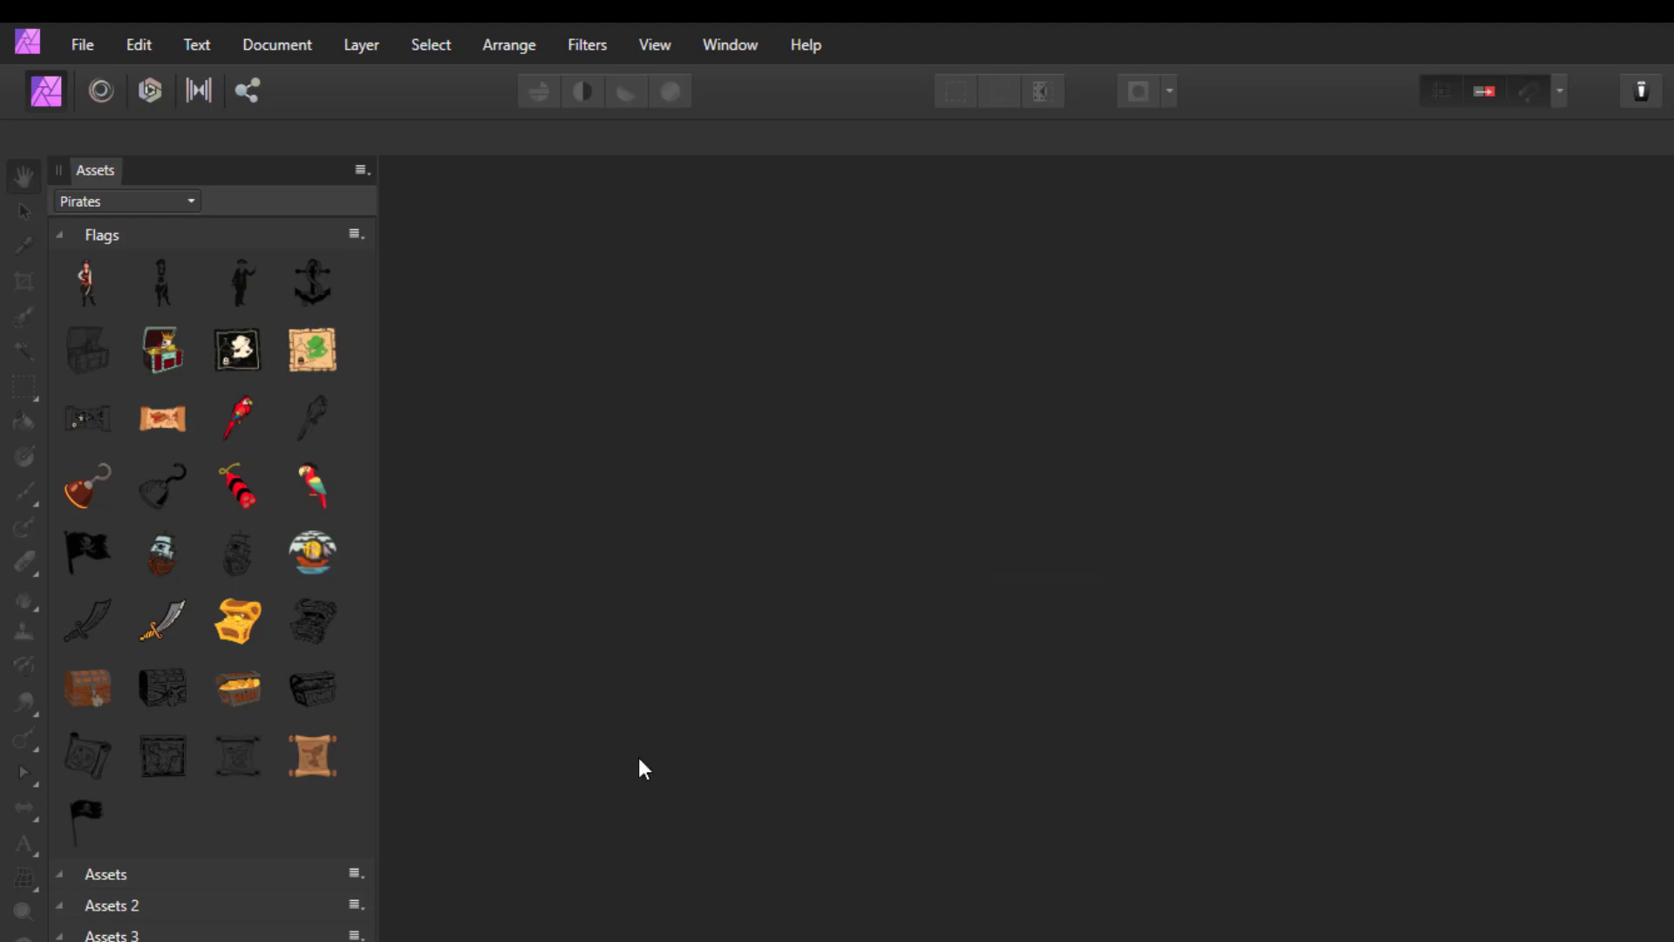
Rename the Assets 2 subcategory to 'Treasure Maps'
{"action": "left_click", "coordinate": [355, 905]}
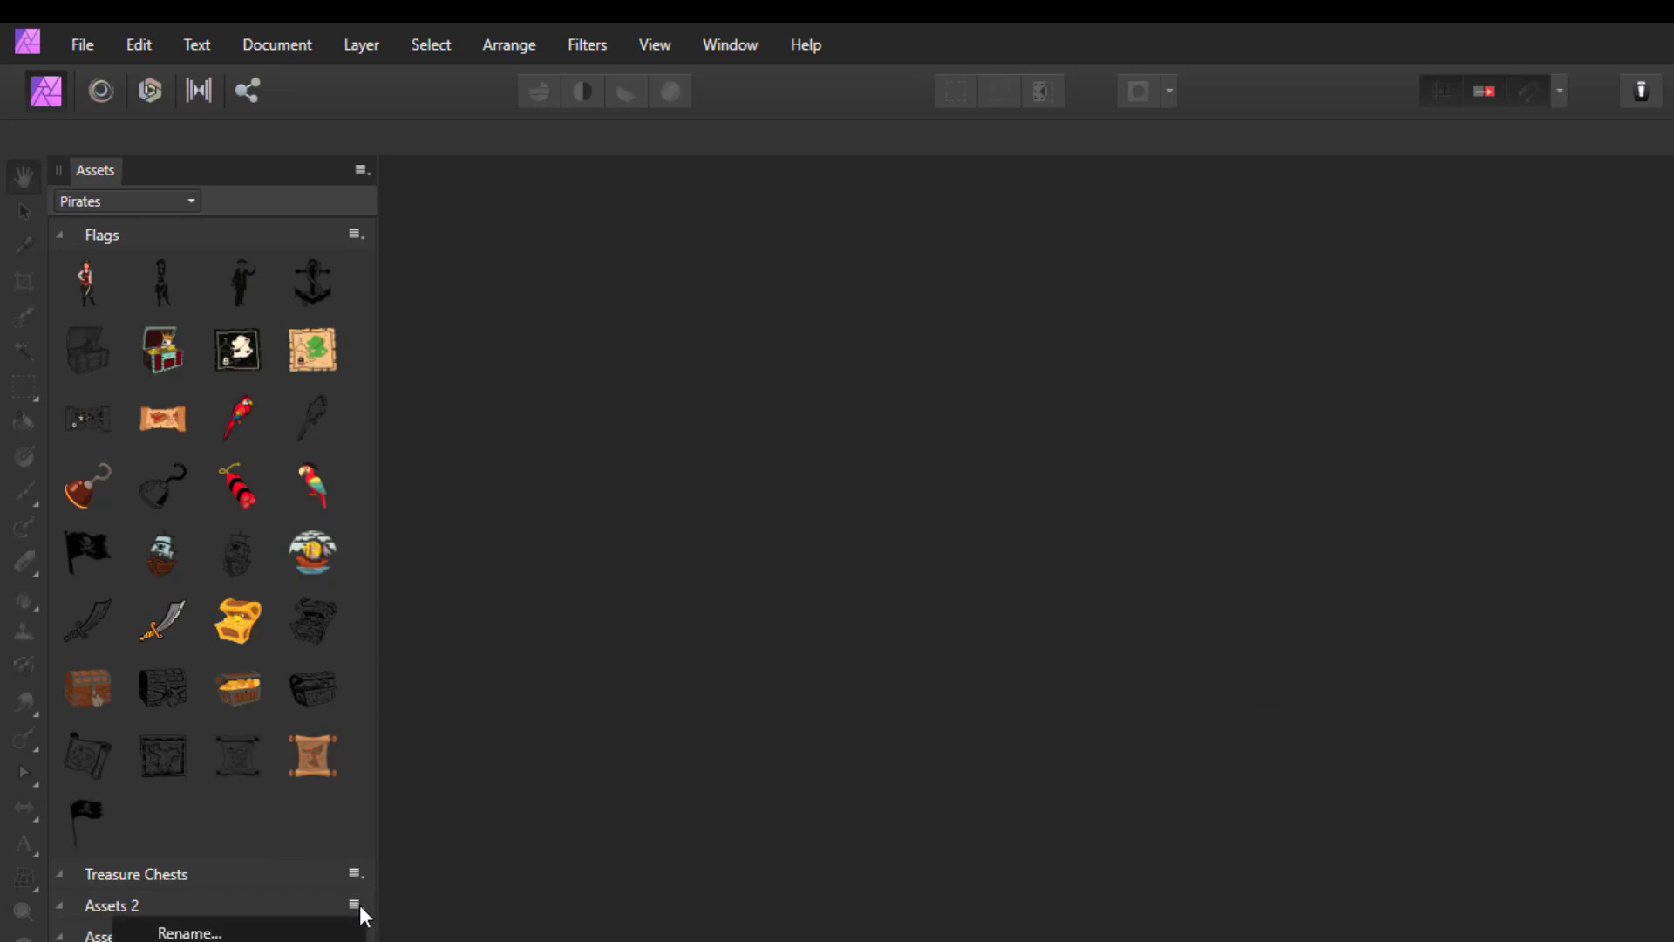
{"action": "left_click", "coordinate": [292, 933]}
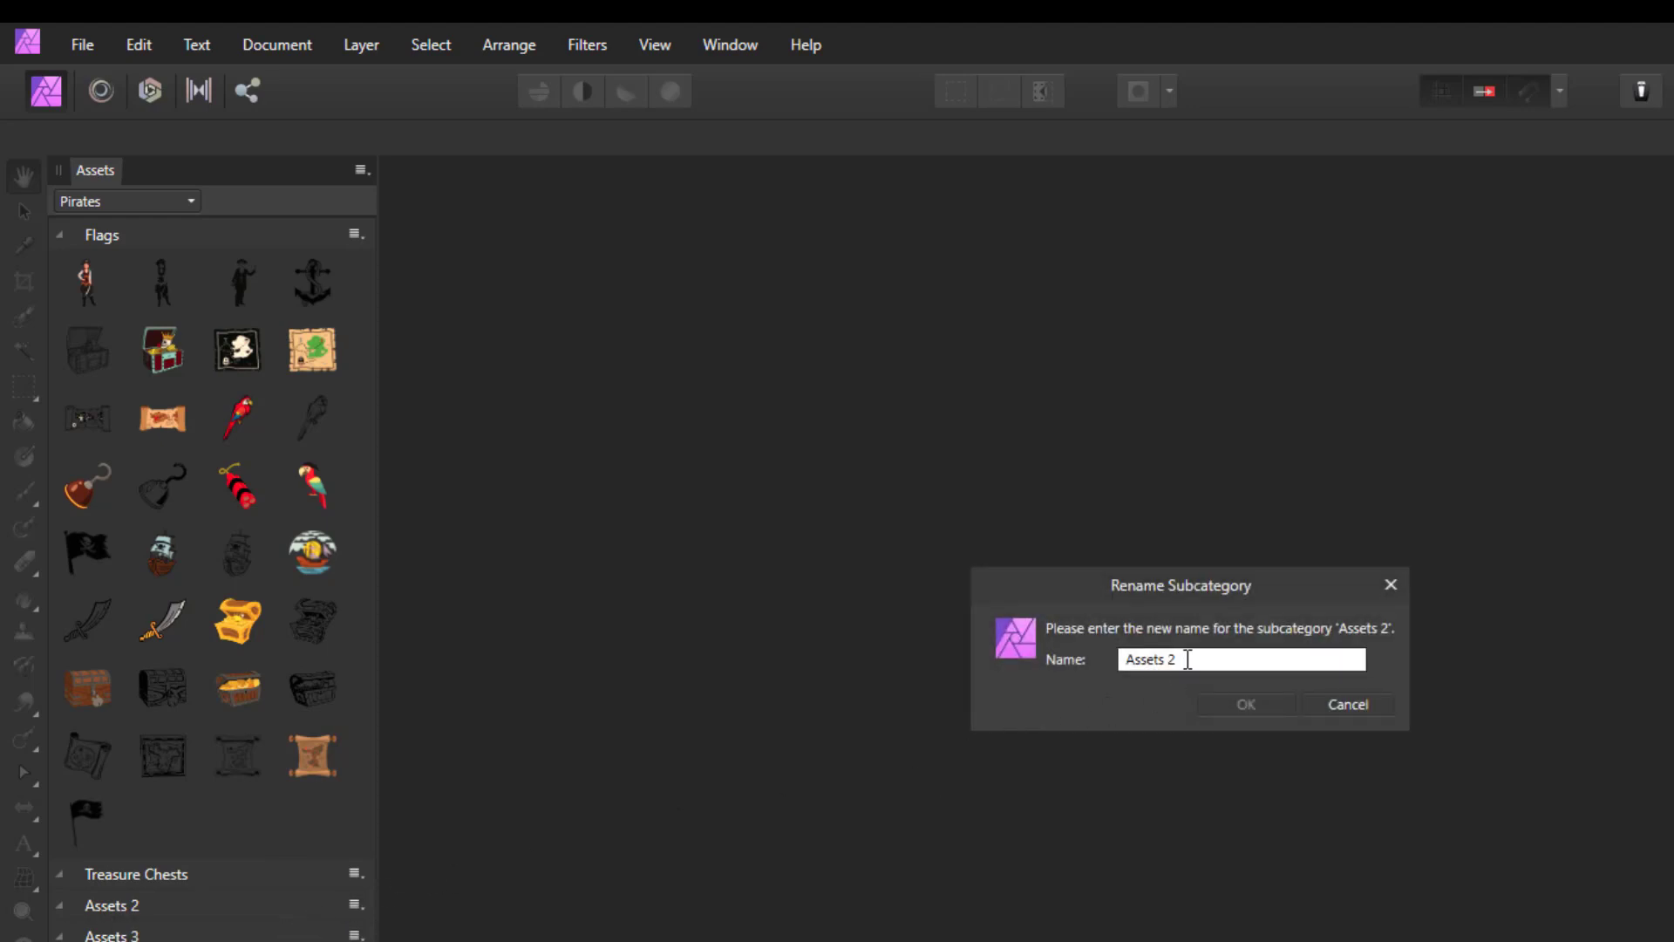
{"action": "left_click_drag", "start_coordinate": [1187, 659], "coordinate": [1126, 664]}
{"action": "type", "text": "Treasure Maps"}
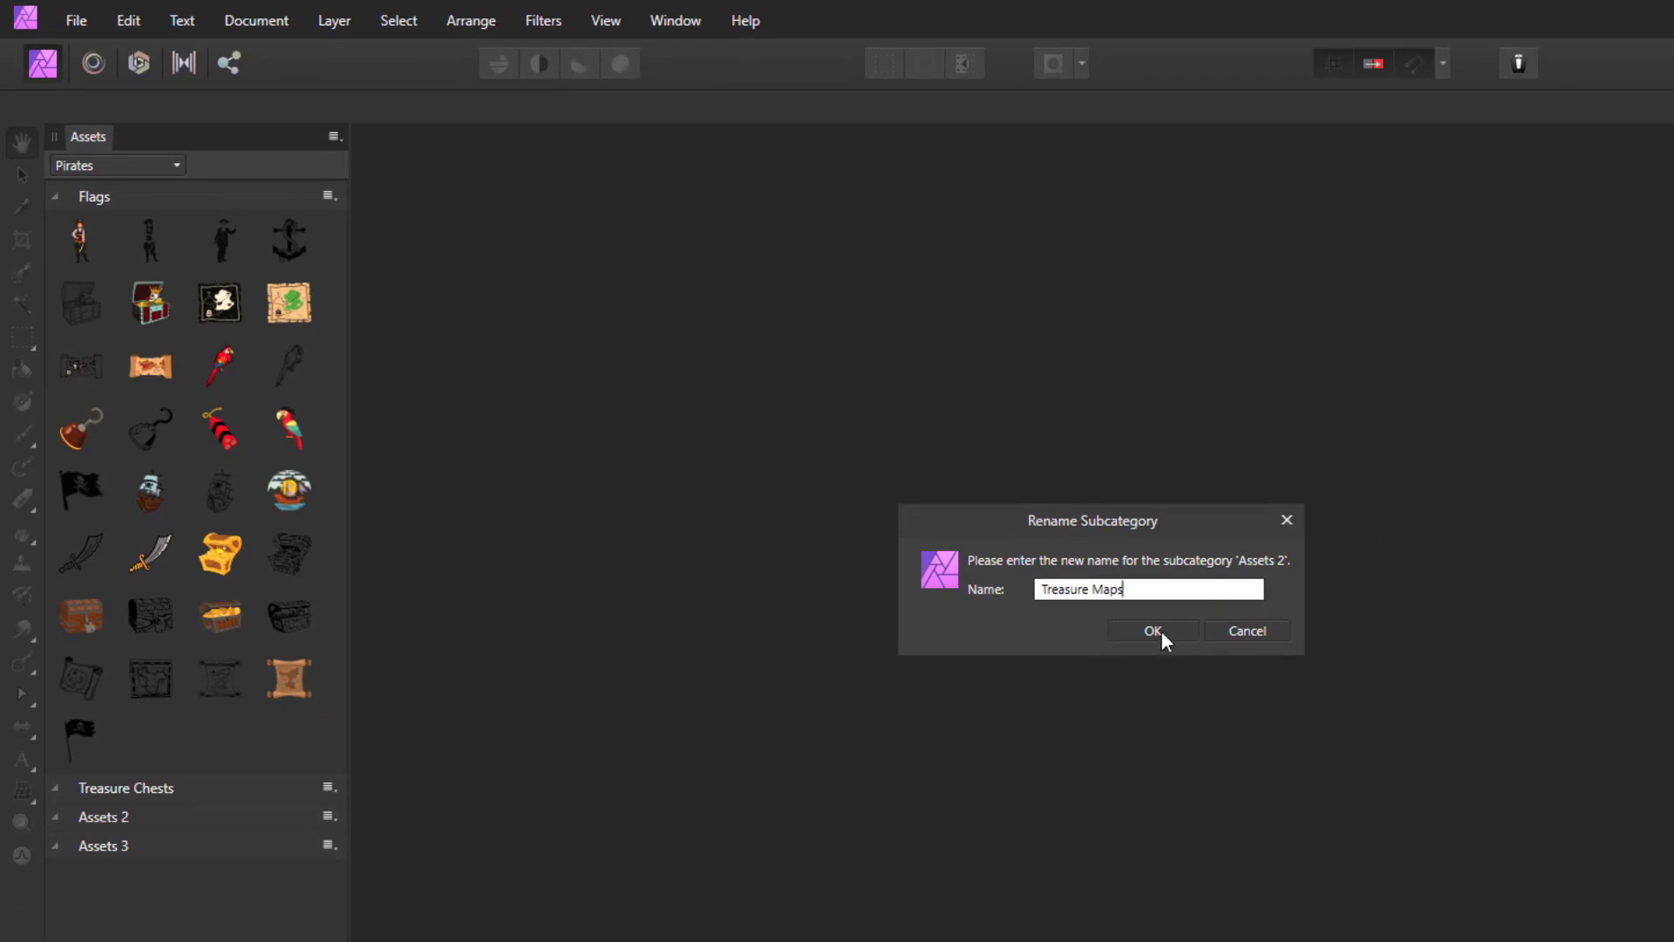
{"action": "left_click", "coordinate": [1160, 632]}
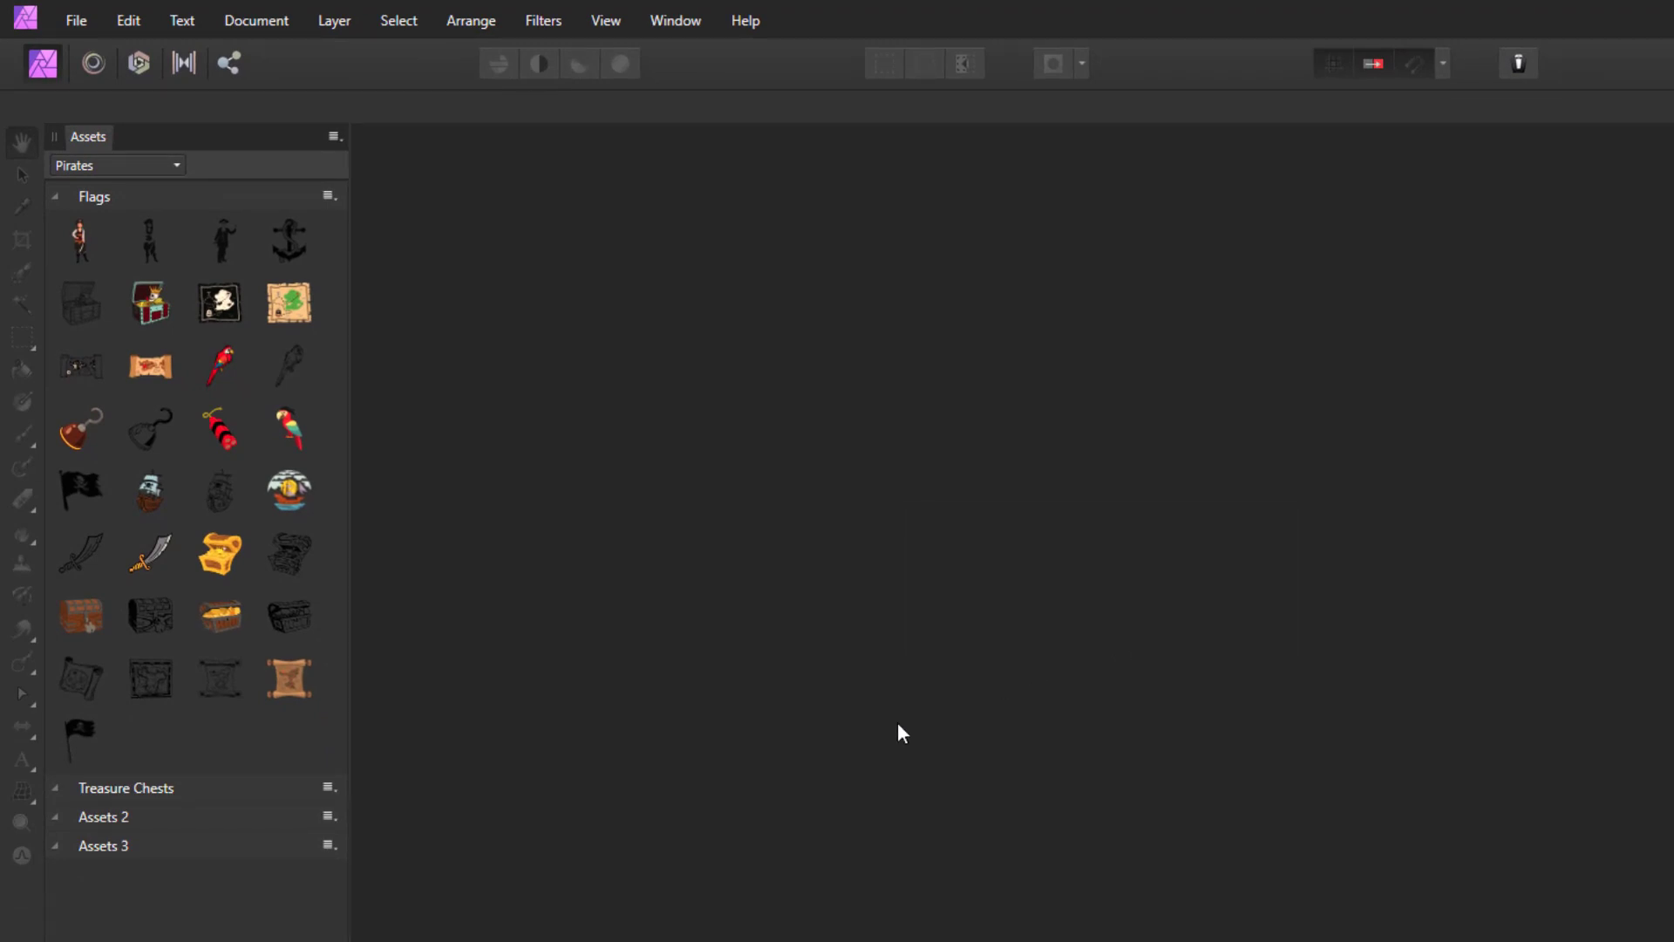
Rename the Assets 3 subcategory to 'Pirates'
{"action": "left_click", "coordinate": [330, 844]}
{"action": "left_click", "coordinate": [209, 870]}
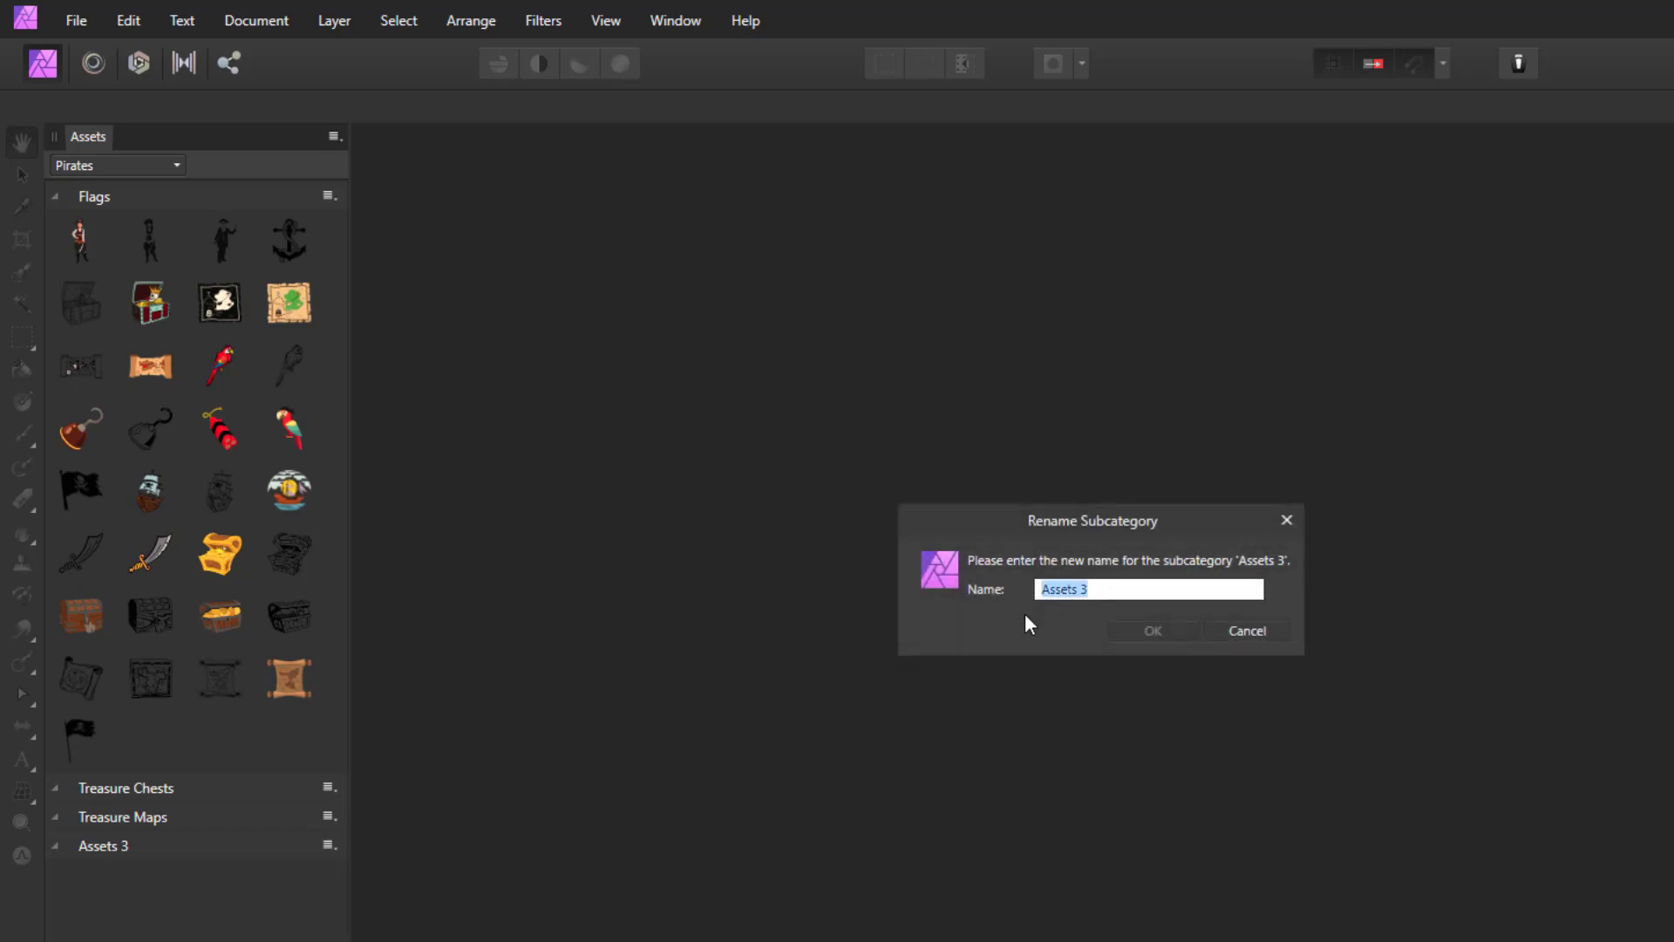
{"action": "type", "text": "Pirates"}
{"action": "left_click", "coordinate": [1171, 635]}
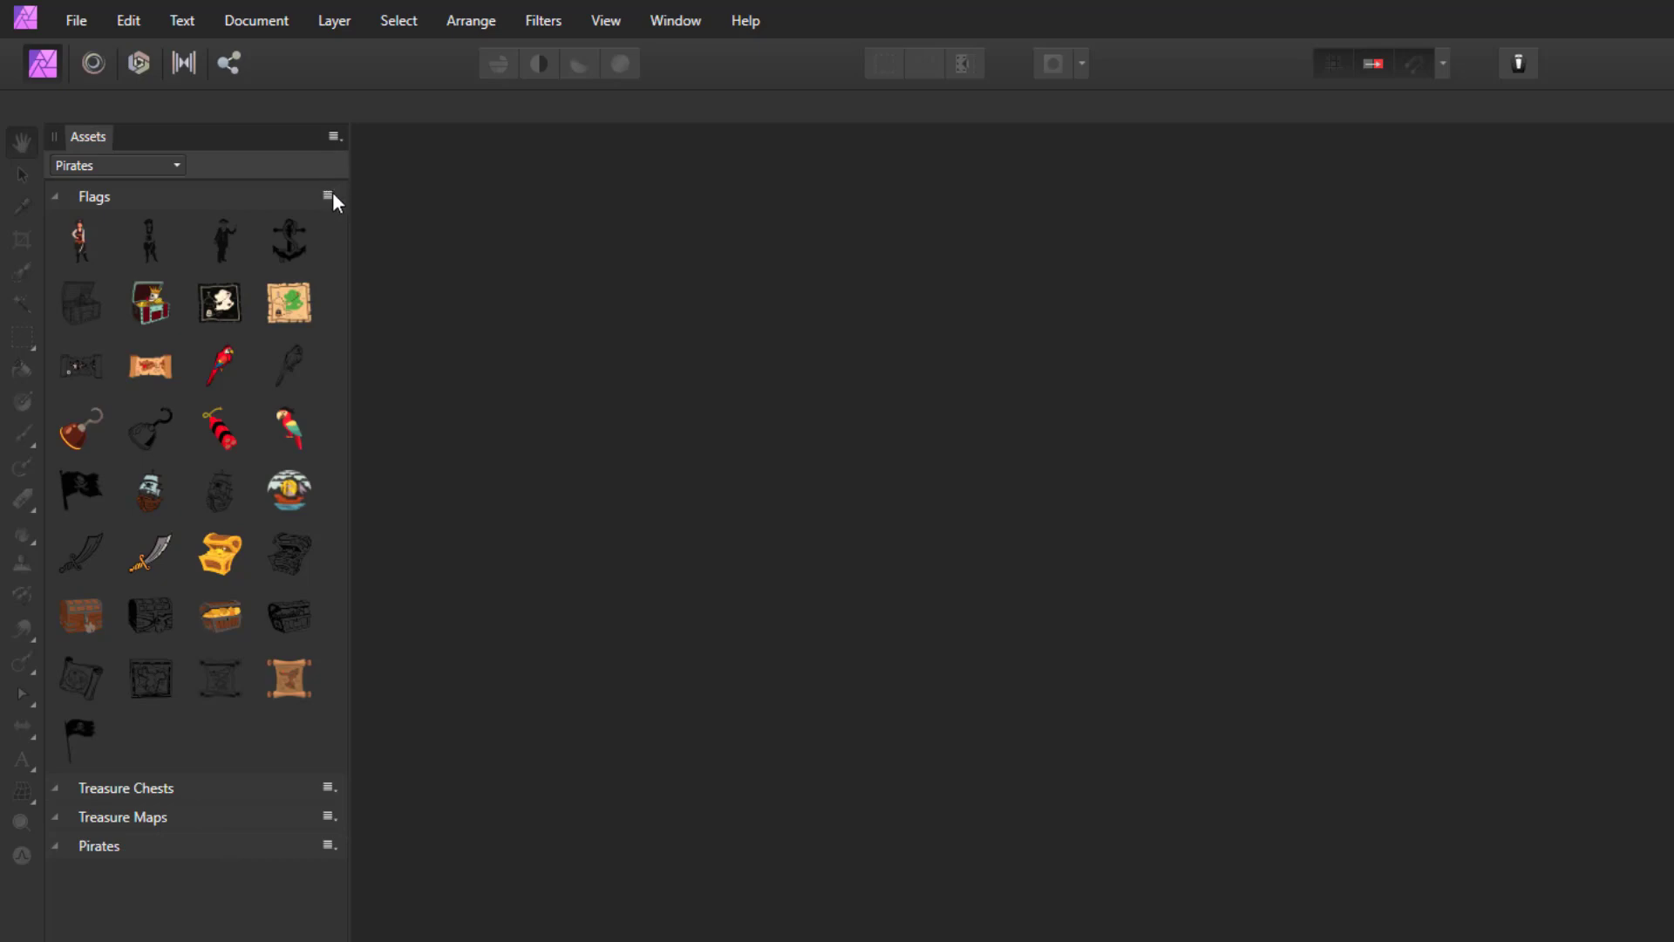
Add one more subcategory to the Pirates category and name it 'Misc items'
{"action": "left_click", "coordinate": [335, 137]}
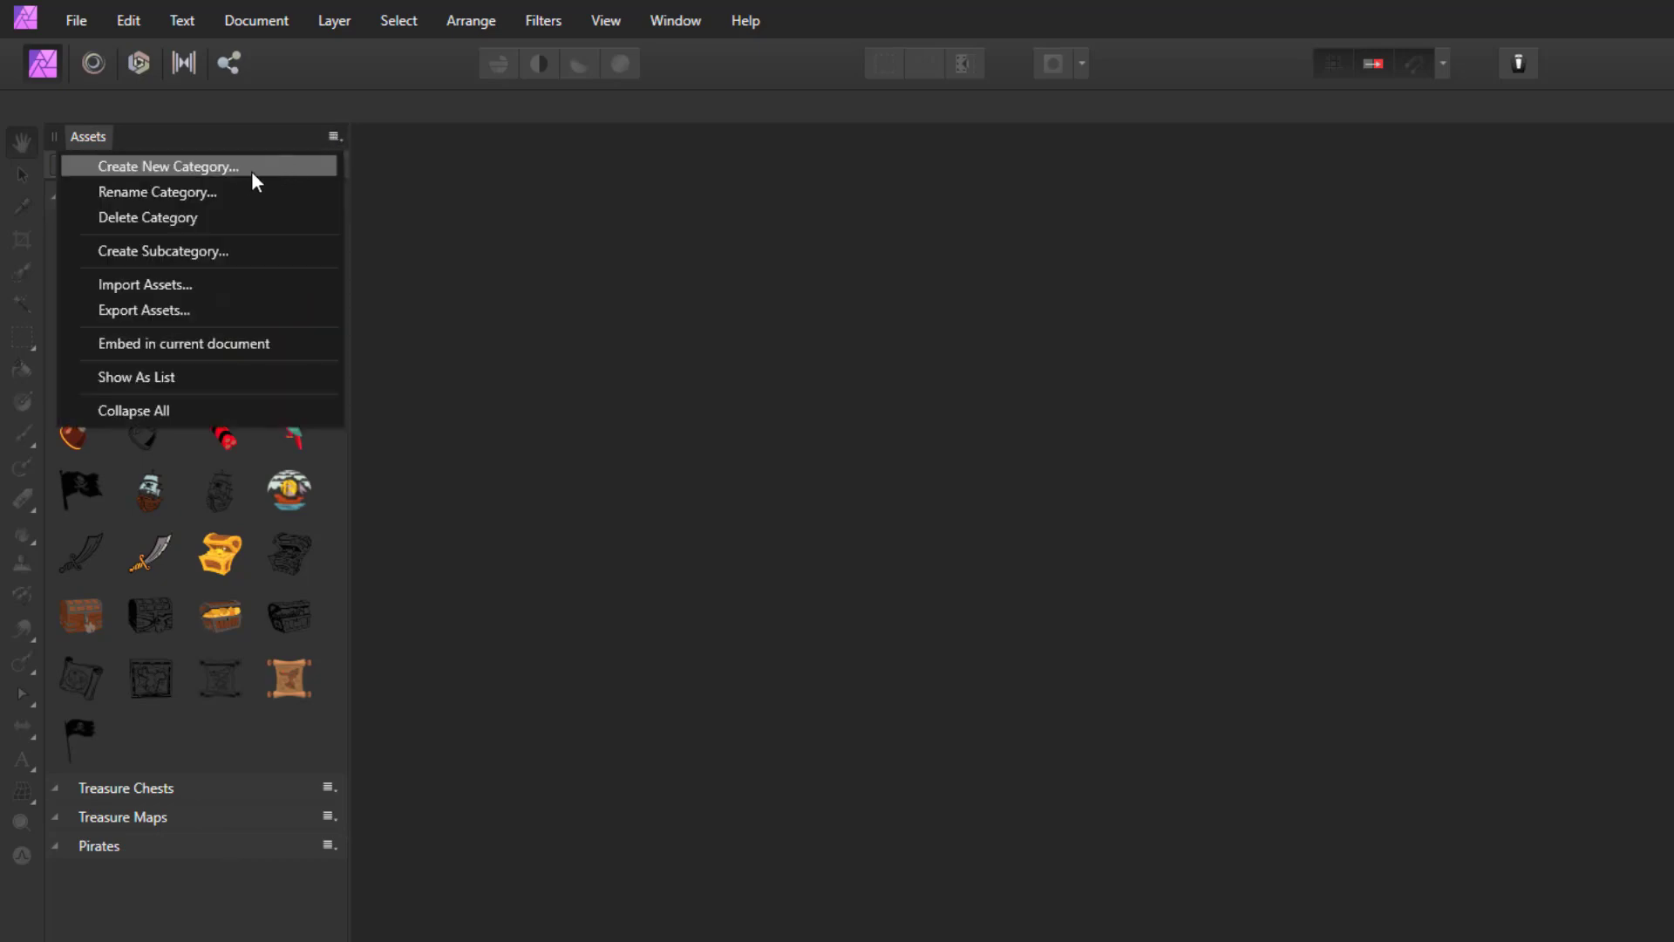
{"action": "left_click", "coordinate": [132, 251]}
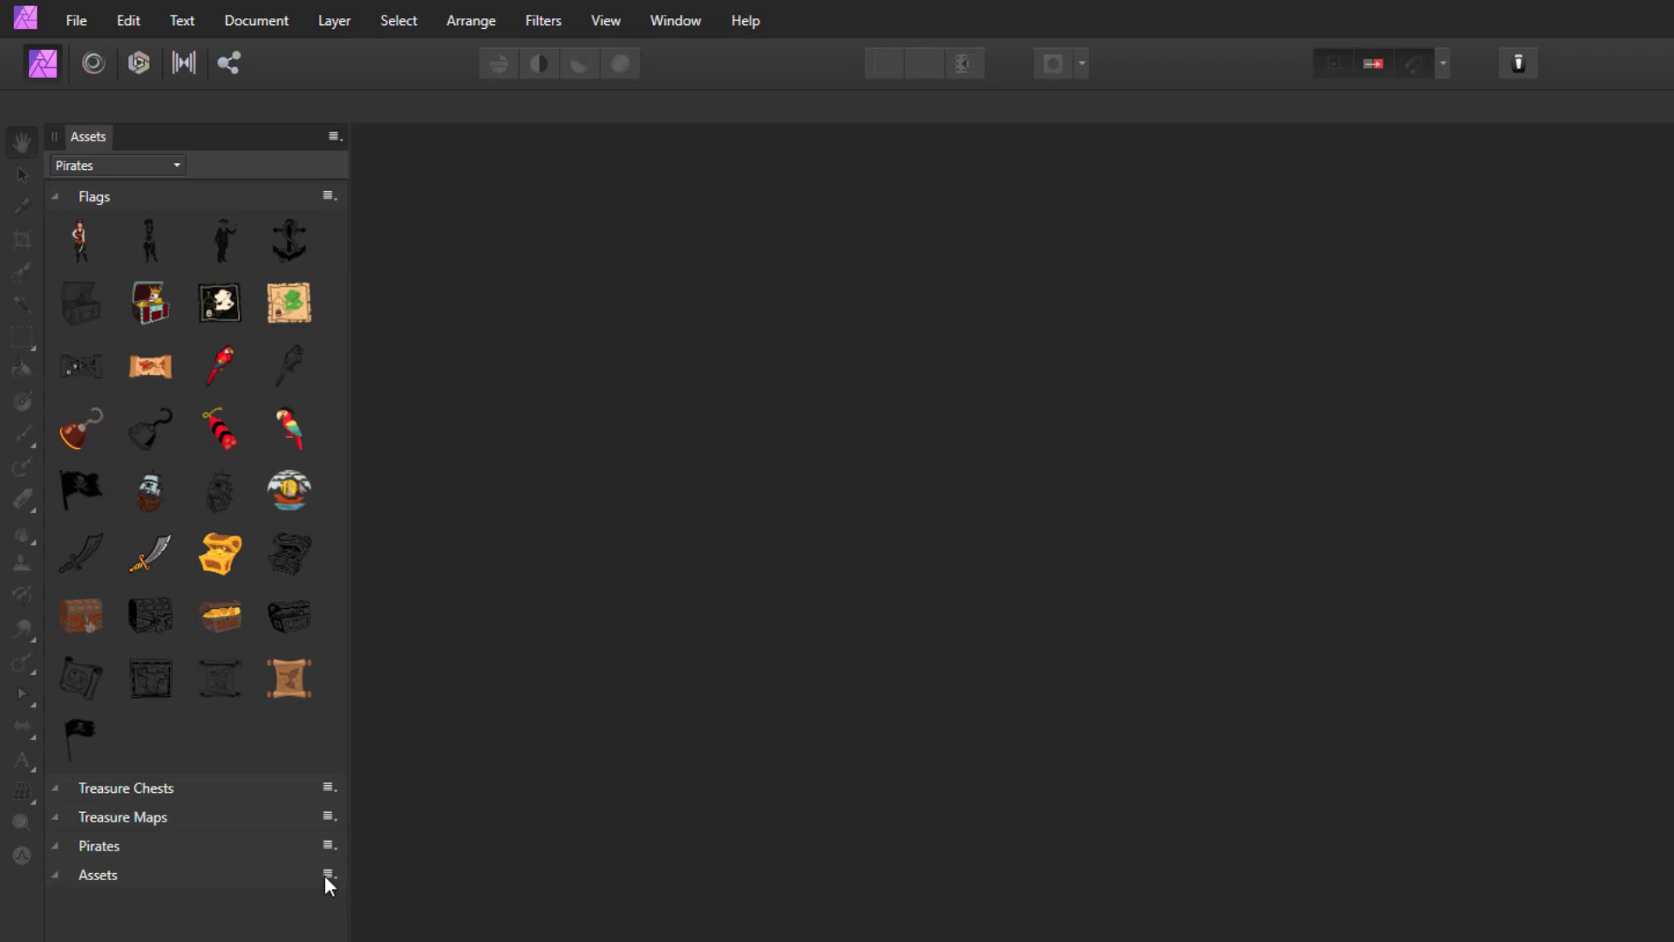
{"action": "left_click", "coordinate": [328, 874]}
{"action": "left_click", "coordinate": [225, 907]}
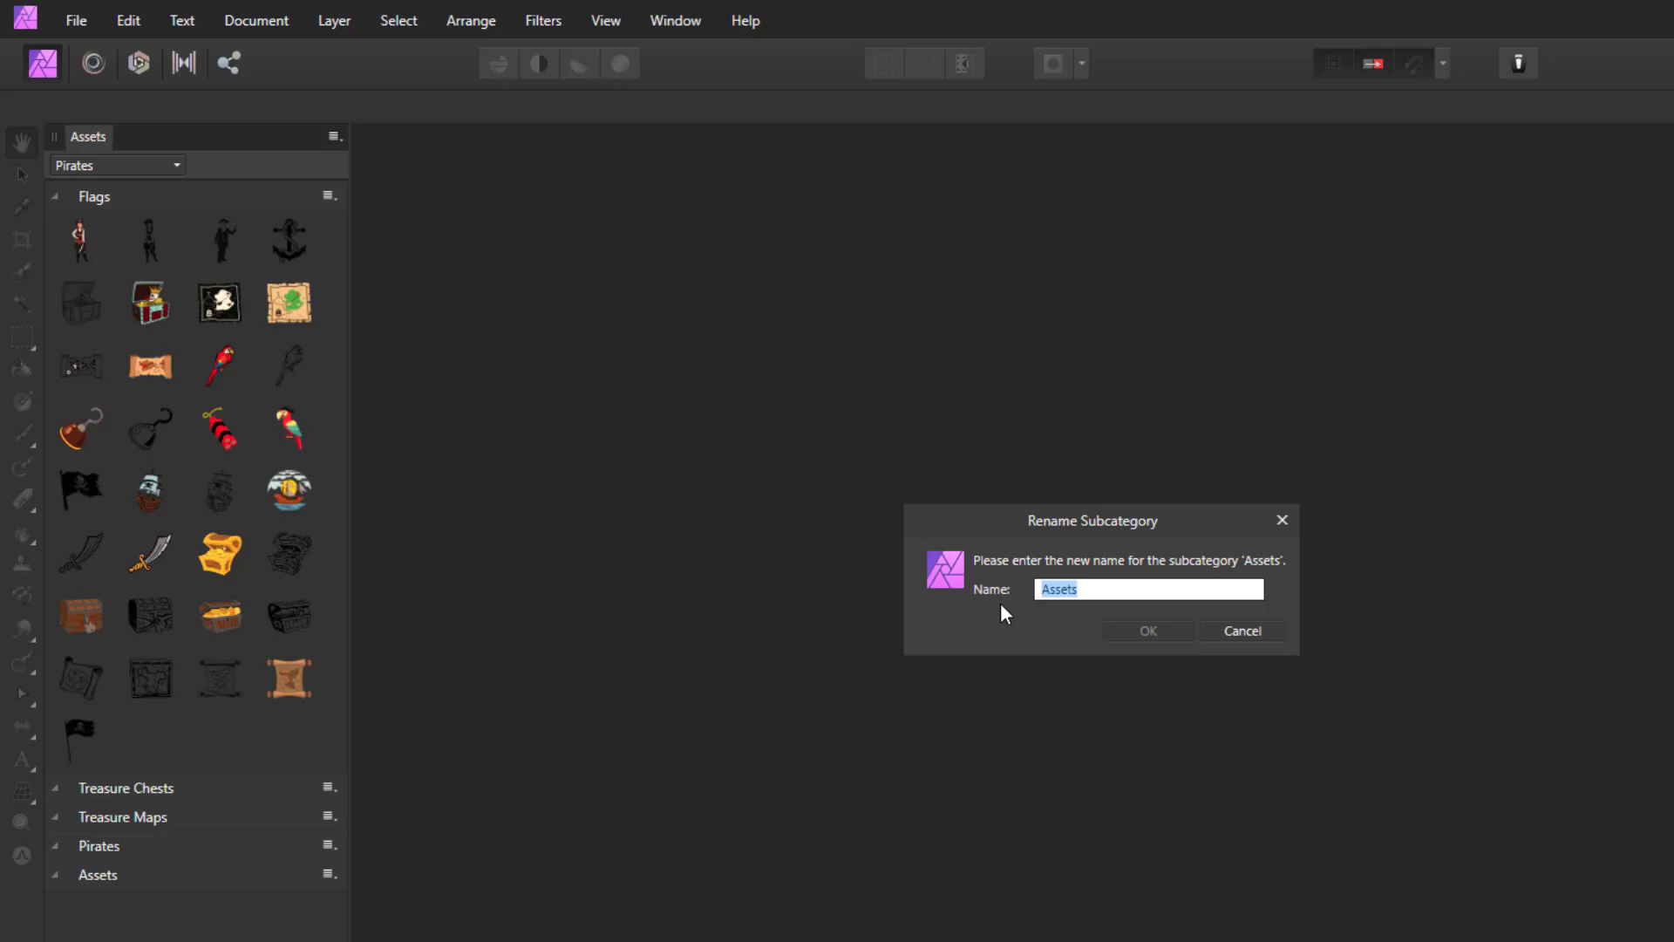
{"action": "type", "text": "Misc items"}
{"action": "left_click", "coordinate": [1149, 630]}
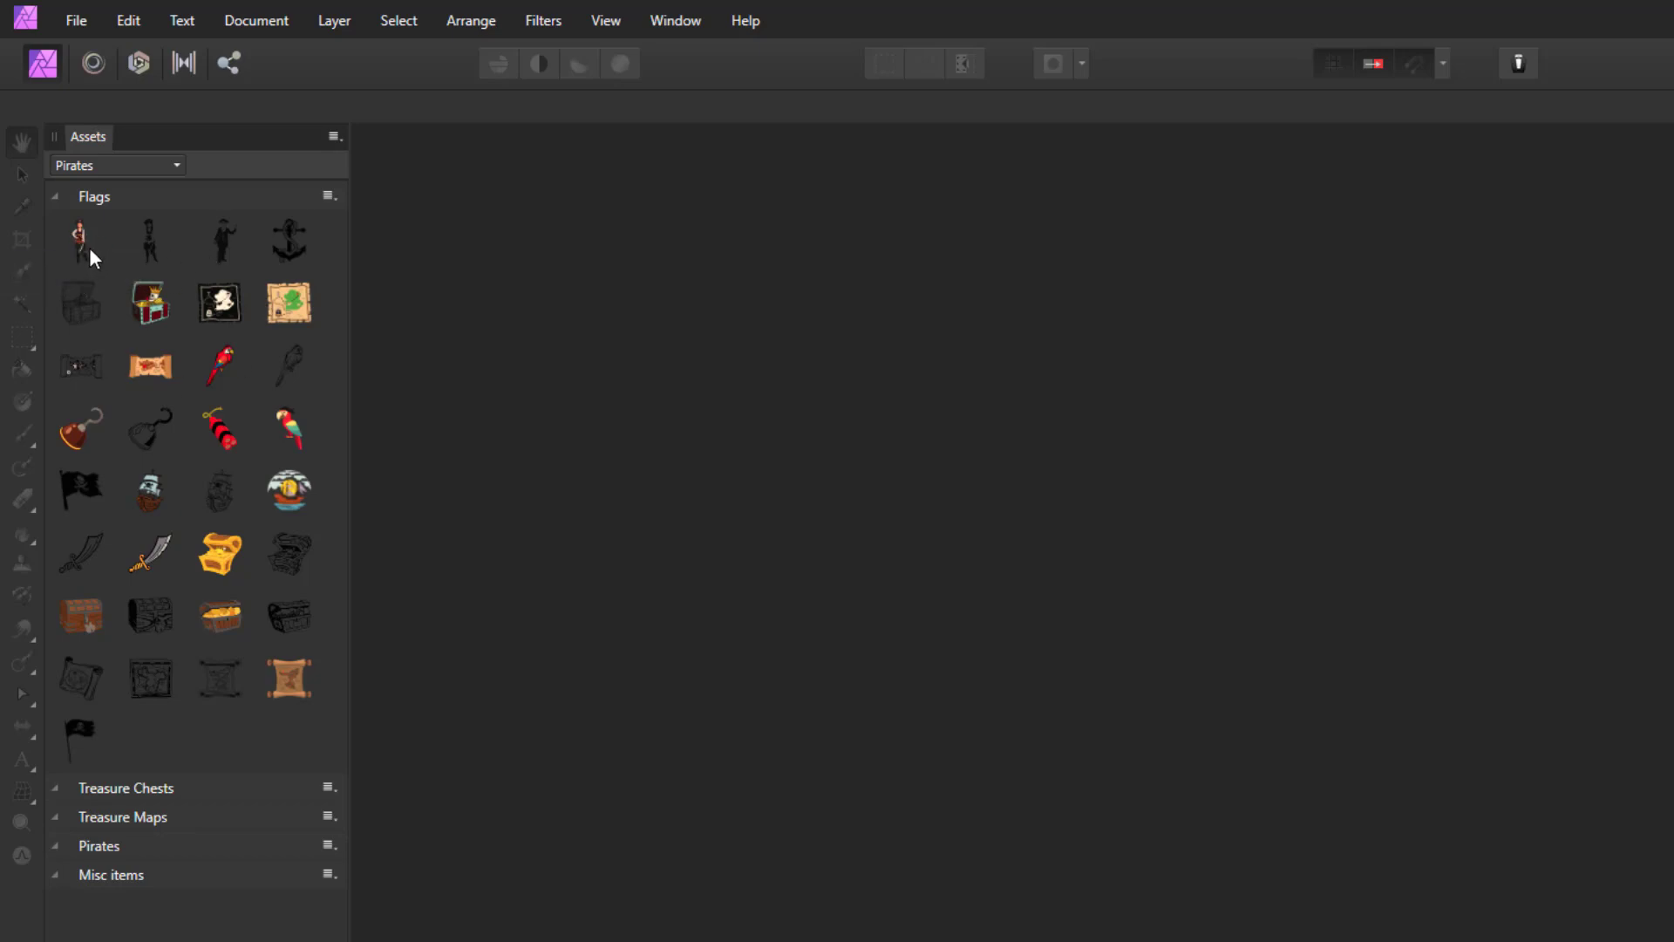
Move the coloured pirate girl, black-and-white pirate girl and pirate boy from Flags into Pirates
{"action": "left_click_drag", "start_coordinate": [80, 248], "coordinate": [118, 851]}
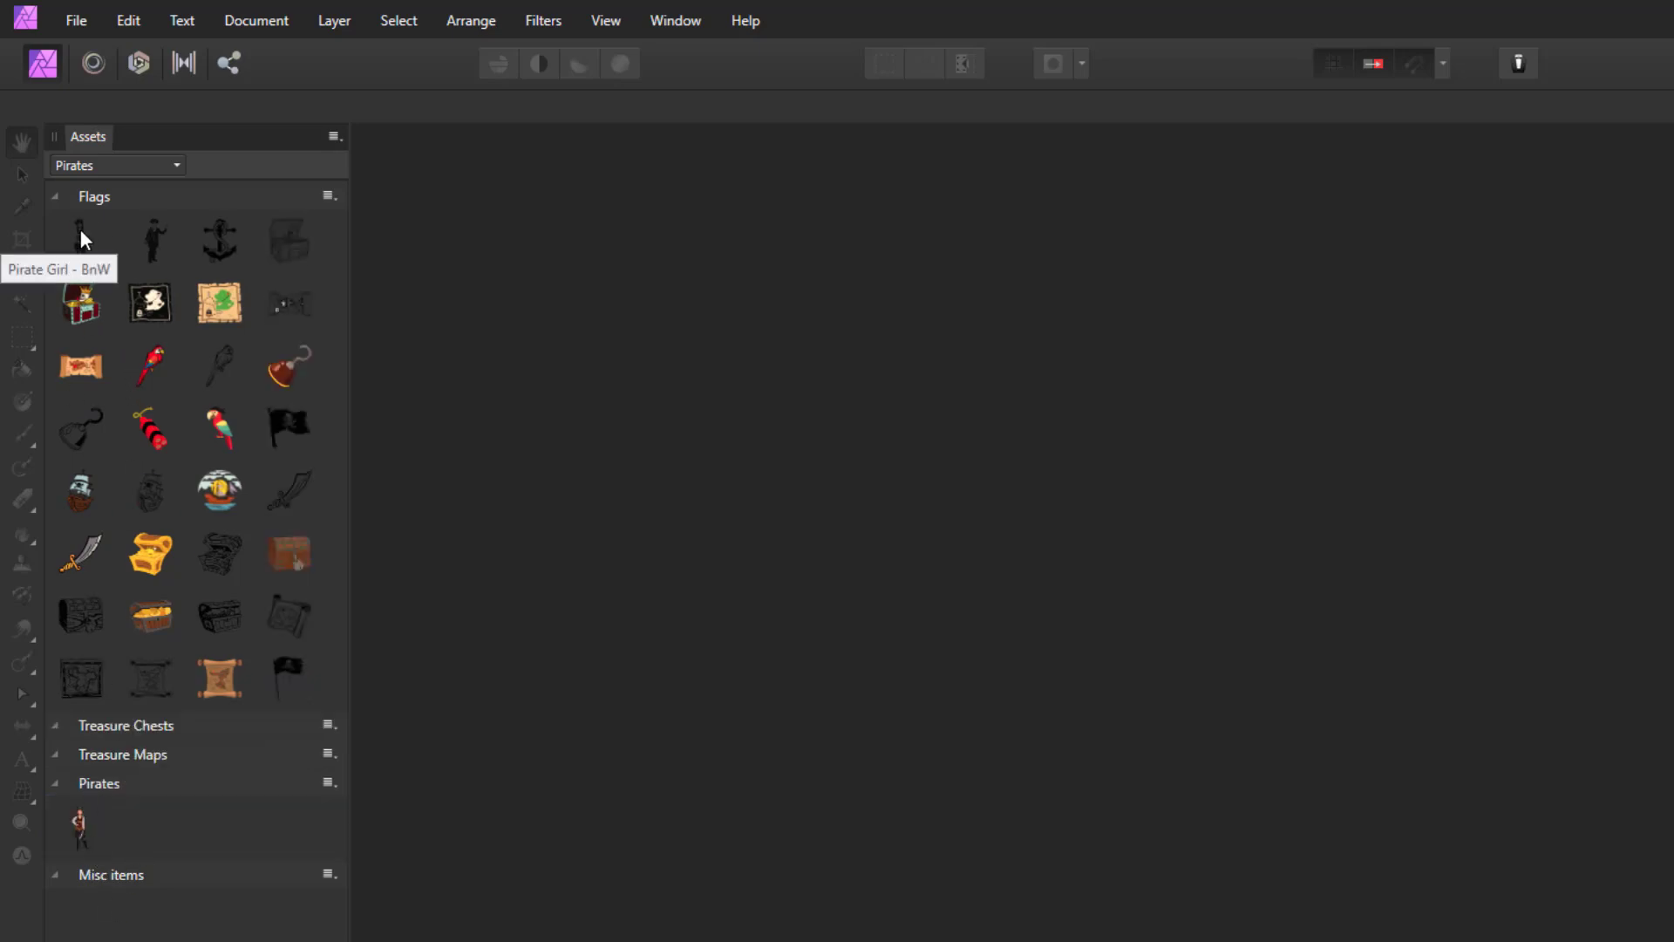
{"action": "left_click_drag", "start_coordinate": [82, 236], "coordinate": [109, 824]}
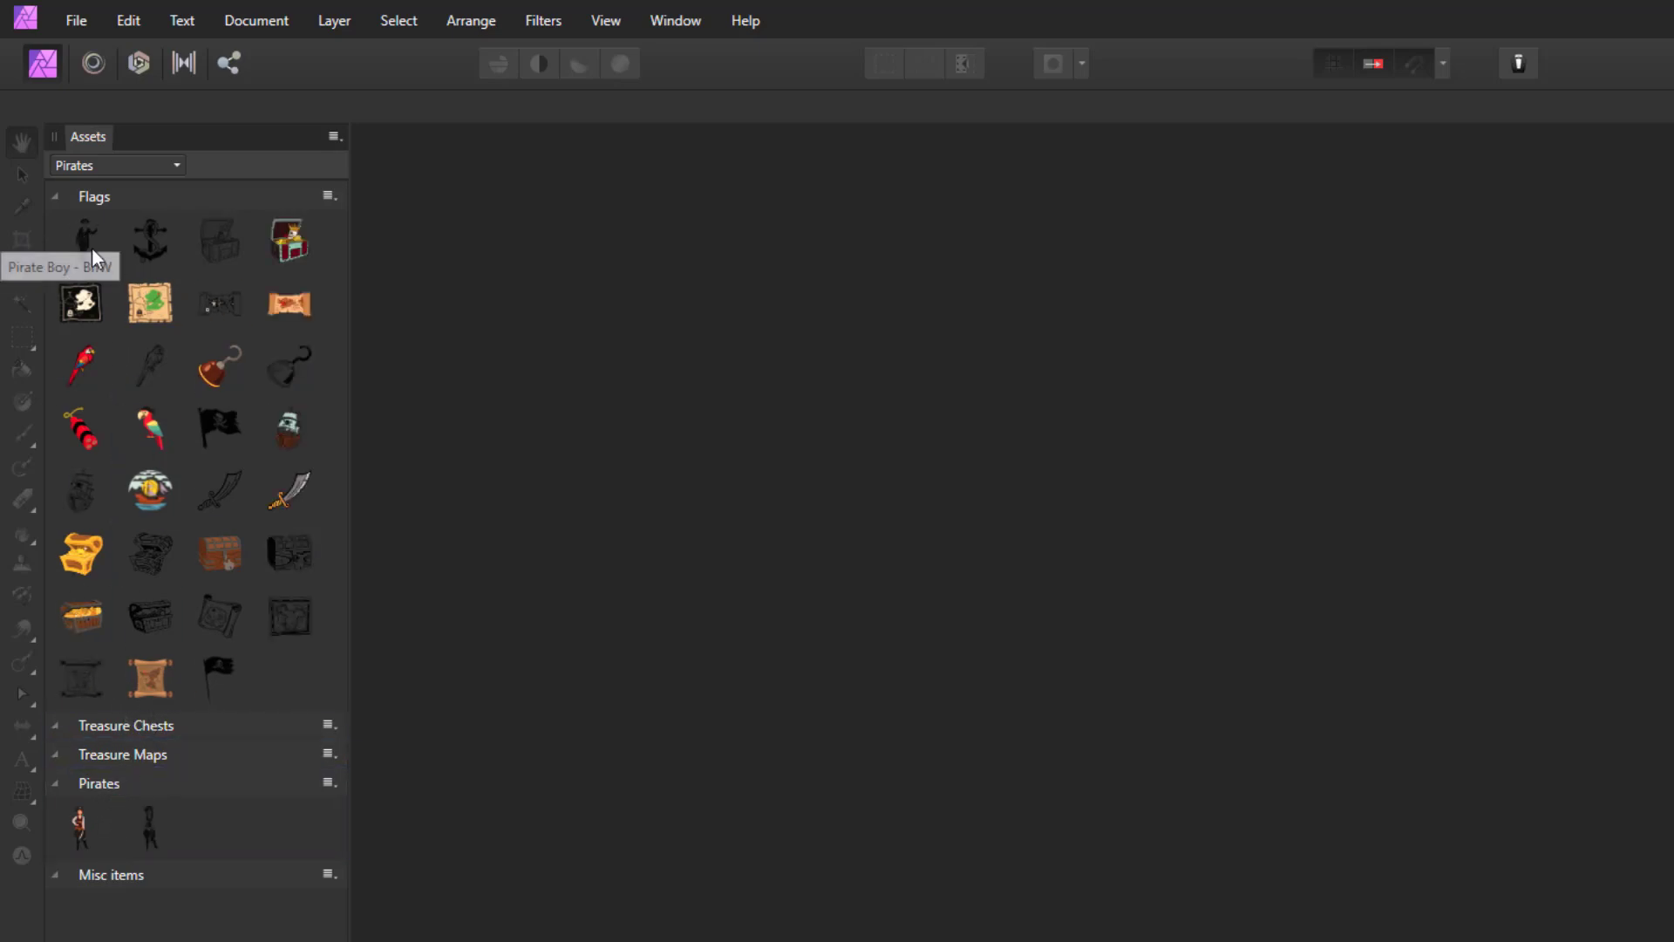
{"action": "left_click_drag", "start_coordinate": [91, 247], "coordinate": [133, 831]}
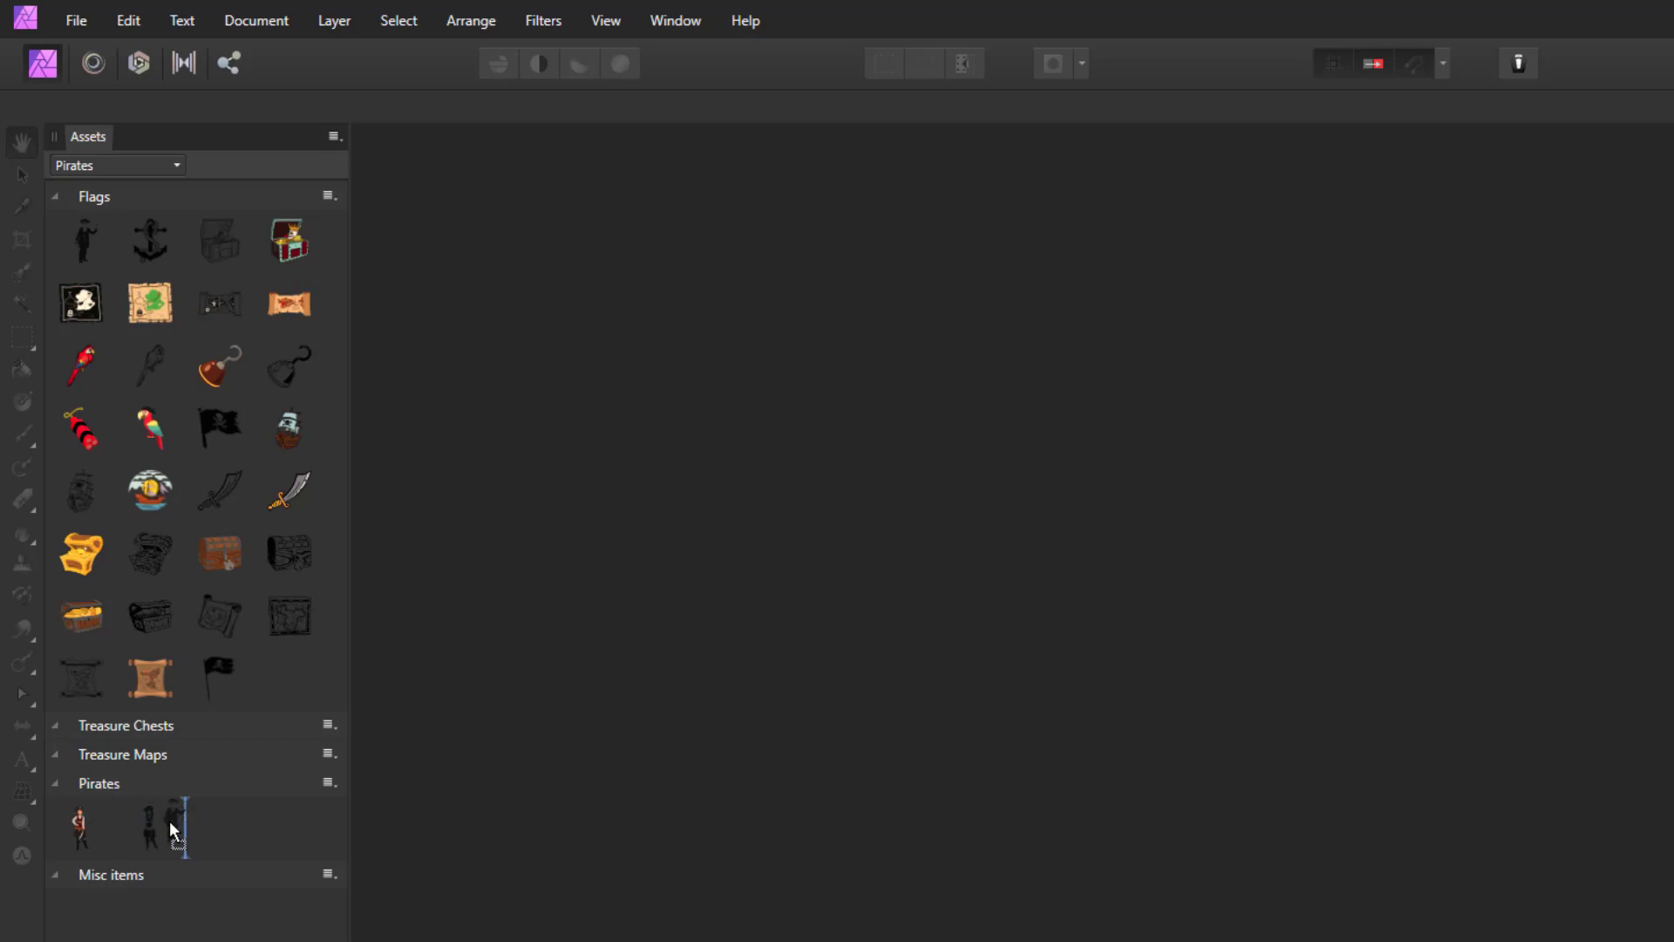
{"action": "left_click_drag", "start_coordinate": [169, 835], "coordinate": [166, 834]}
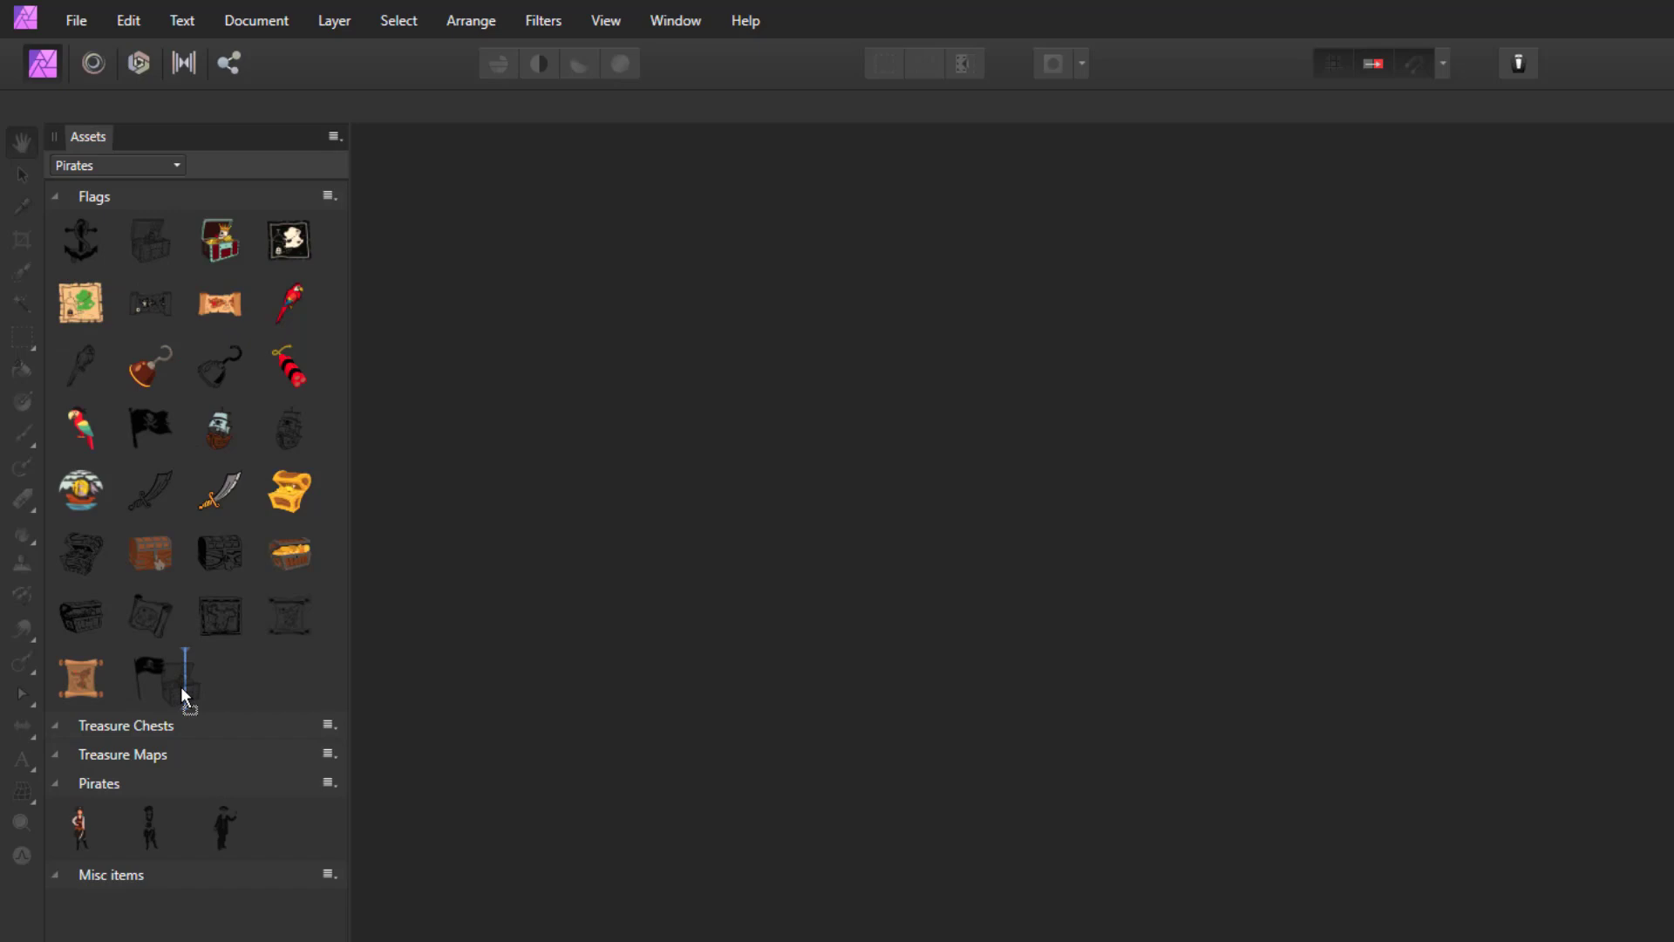
Move the eight grey, coloured, dark, yellow and golden chests into Treasure Chests, then reorder the yellow chest
{"action": "left_click_drag", "start_coordinate": [182, 689], "coordinate": [169, 723]}
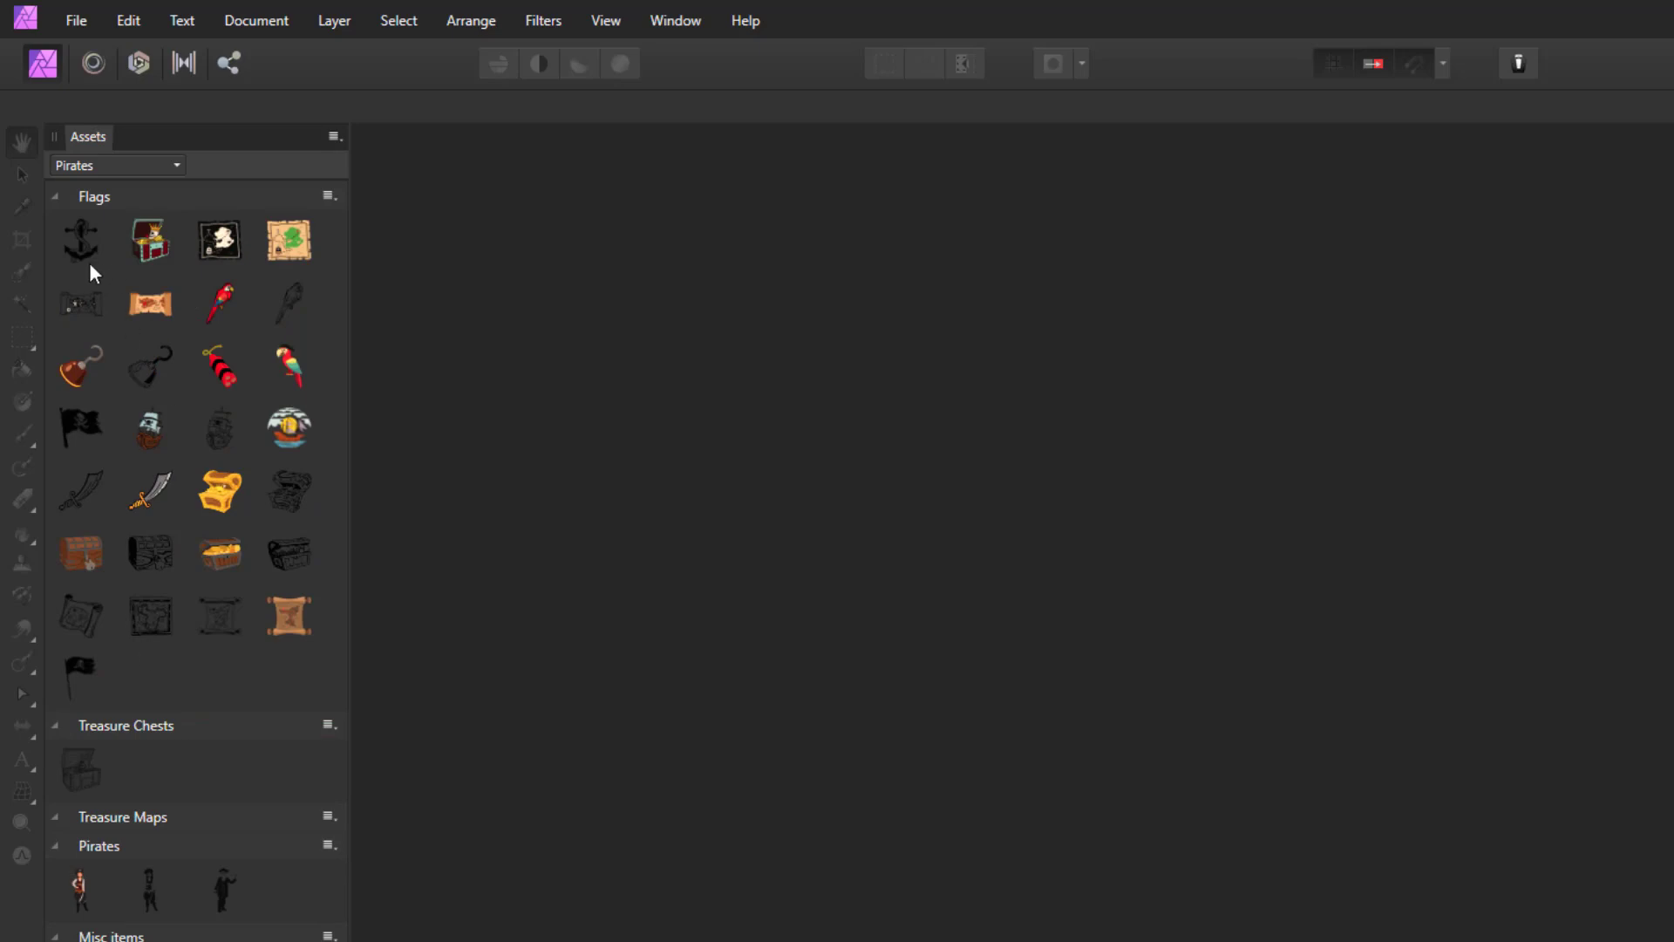
{"action": "left_click_drag", "start_coordinate": [150, 242], "coordinate": [133, 775]}
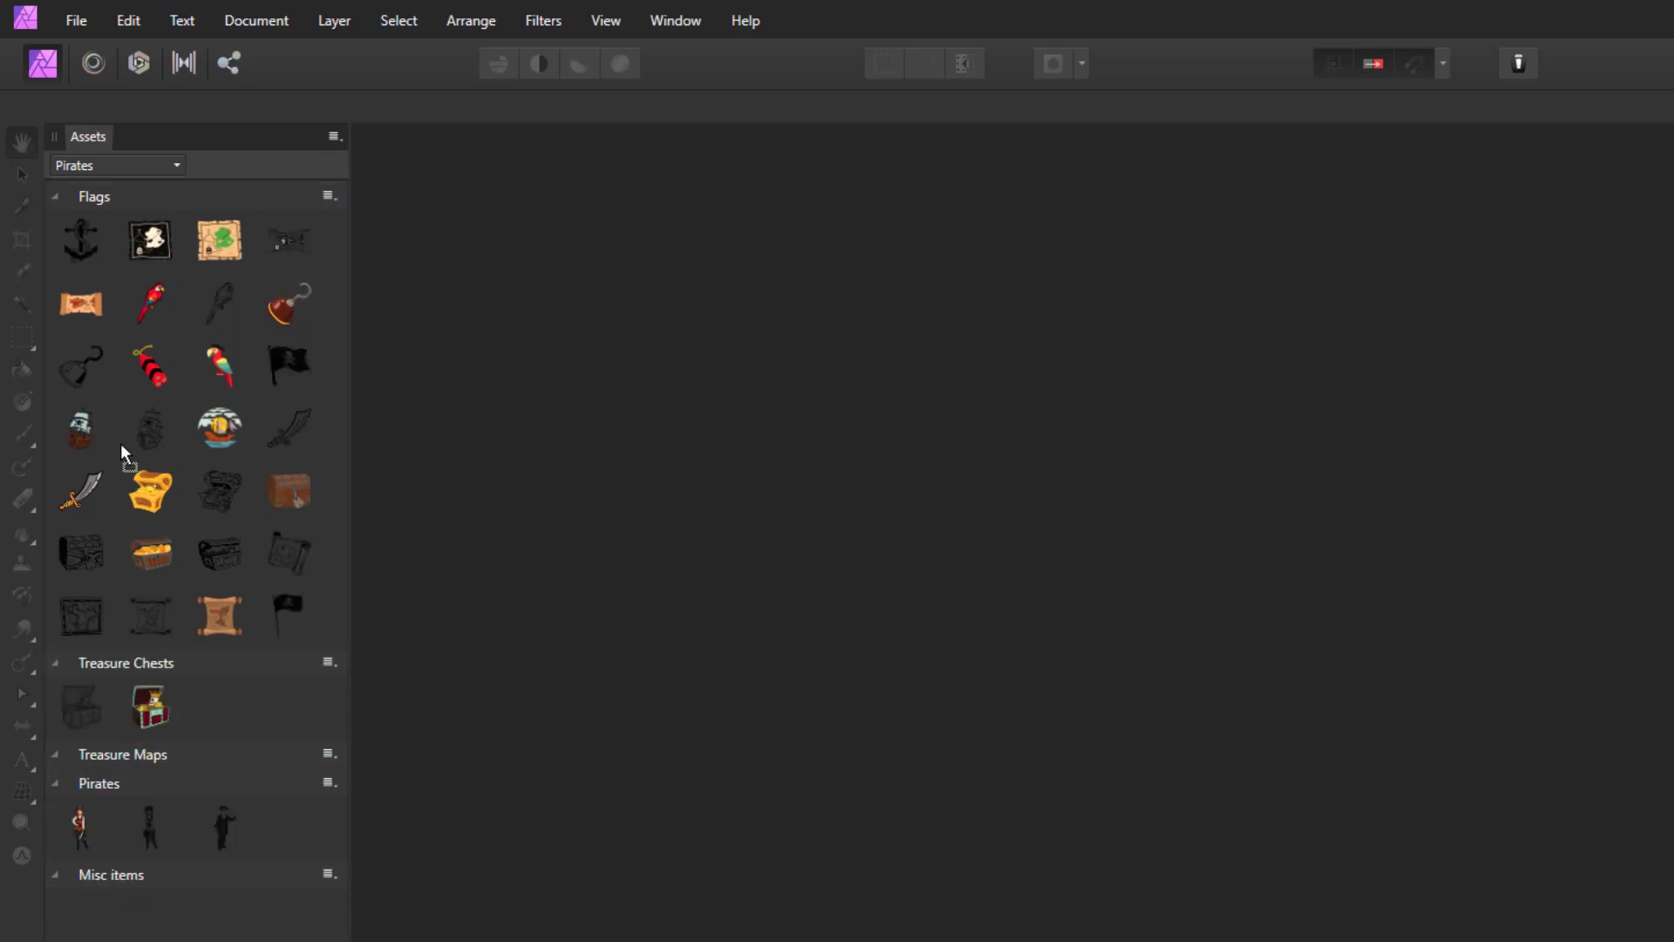
{"action": "left_click_drag", "start_coordinate": [218, 482], "coordinate": [185, 716]}
{"action": "left_click_drag", "start_coordinate": [285, 495], "coordinate": [275, 480]}
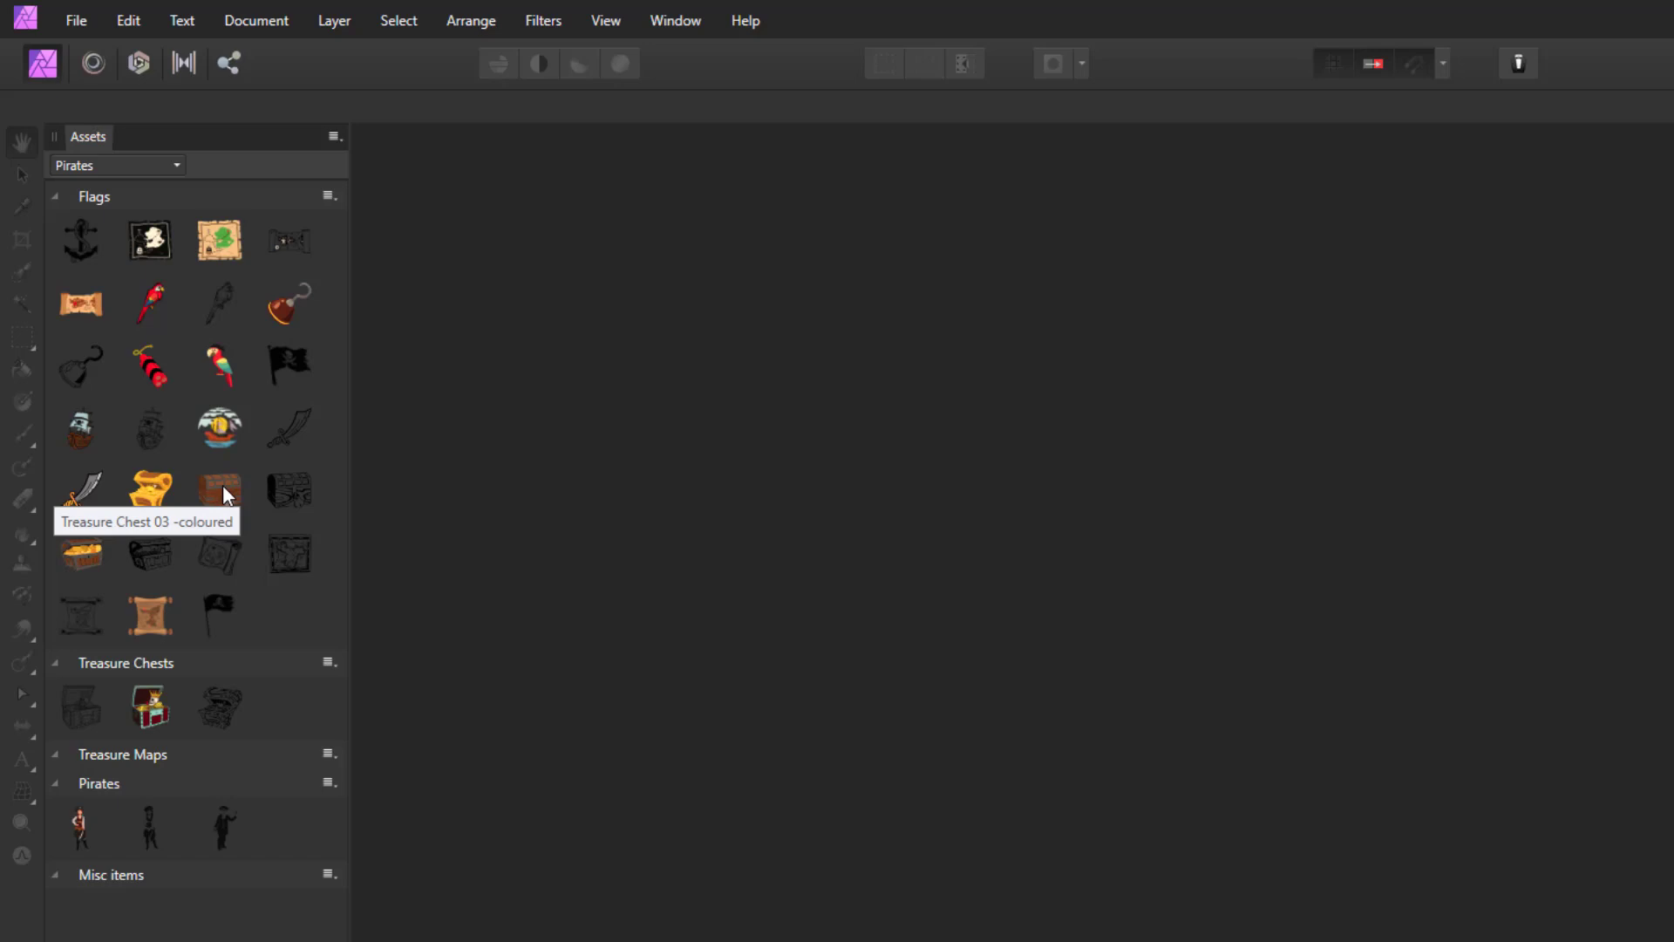
{"action": "left_click_drag", "start_coordinate": [223, 484], "coordinate": [308, 721]}
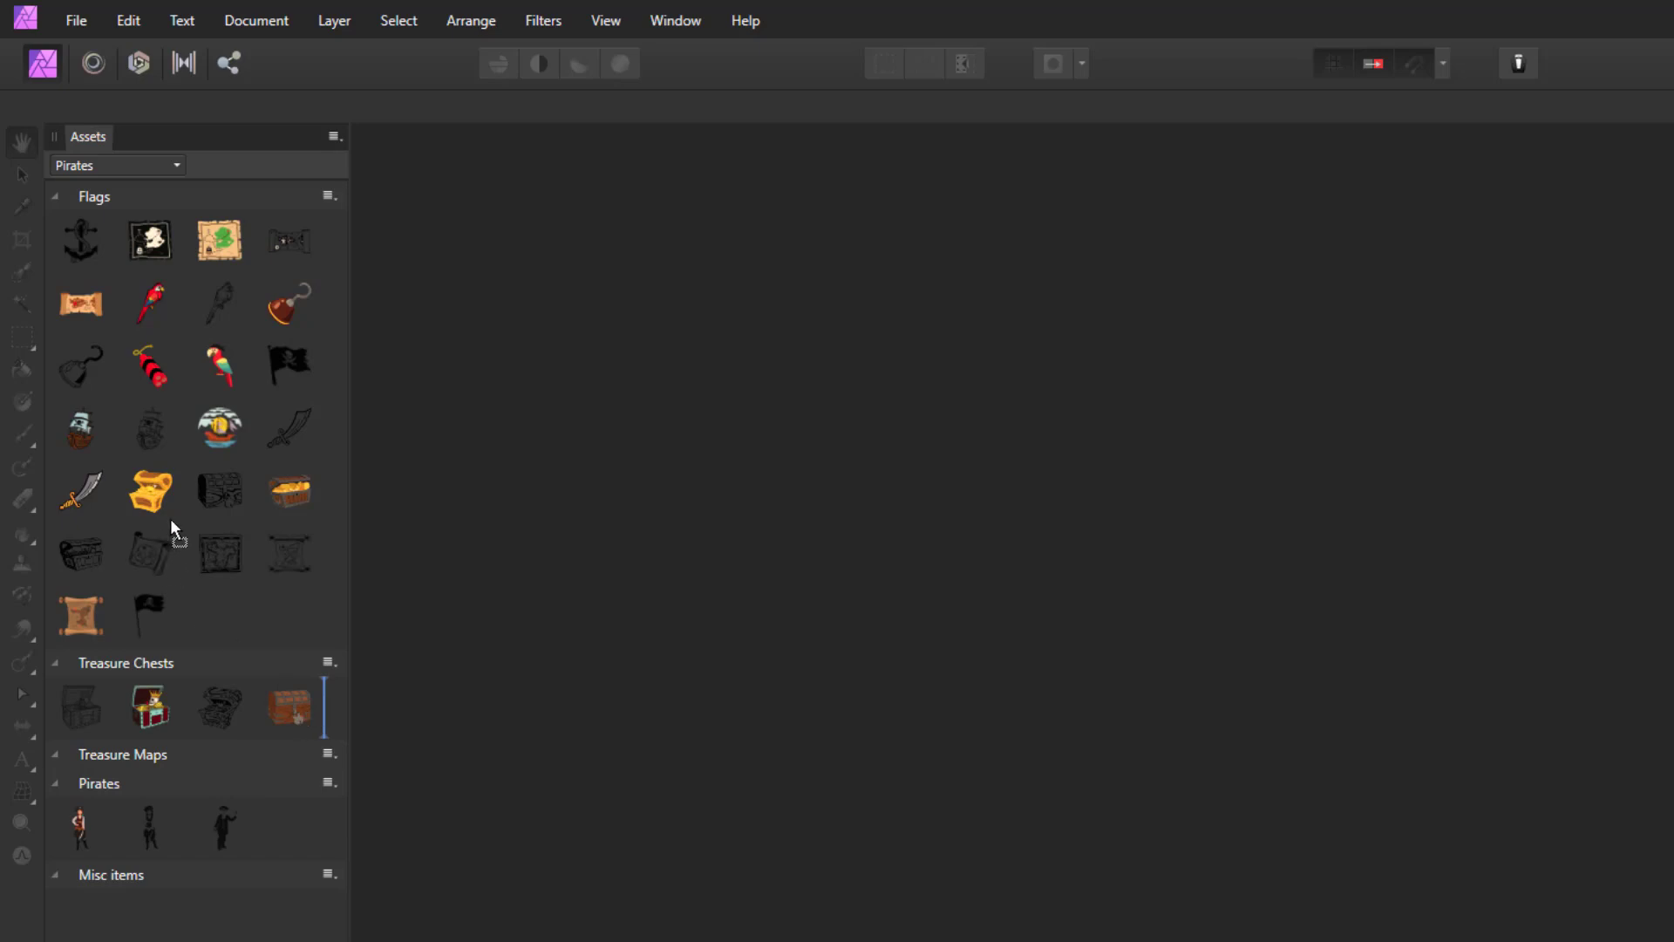
{"action": "left_click_drag", "start_coordinate": [170, 518], "coordinate": [104, 771]}
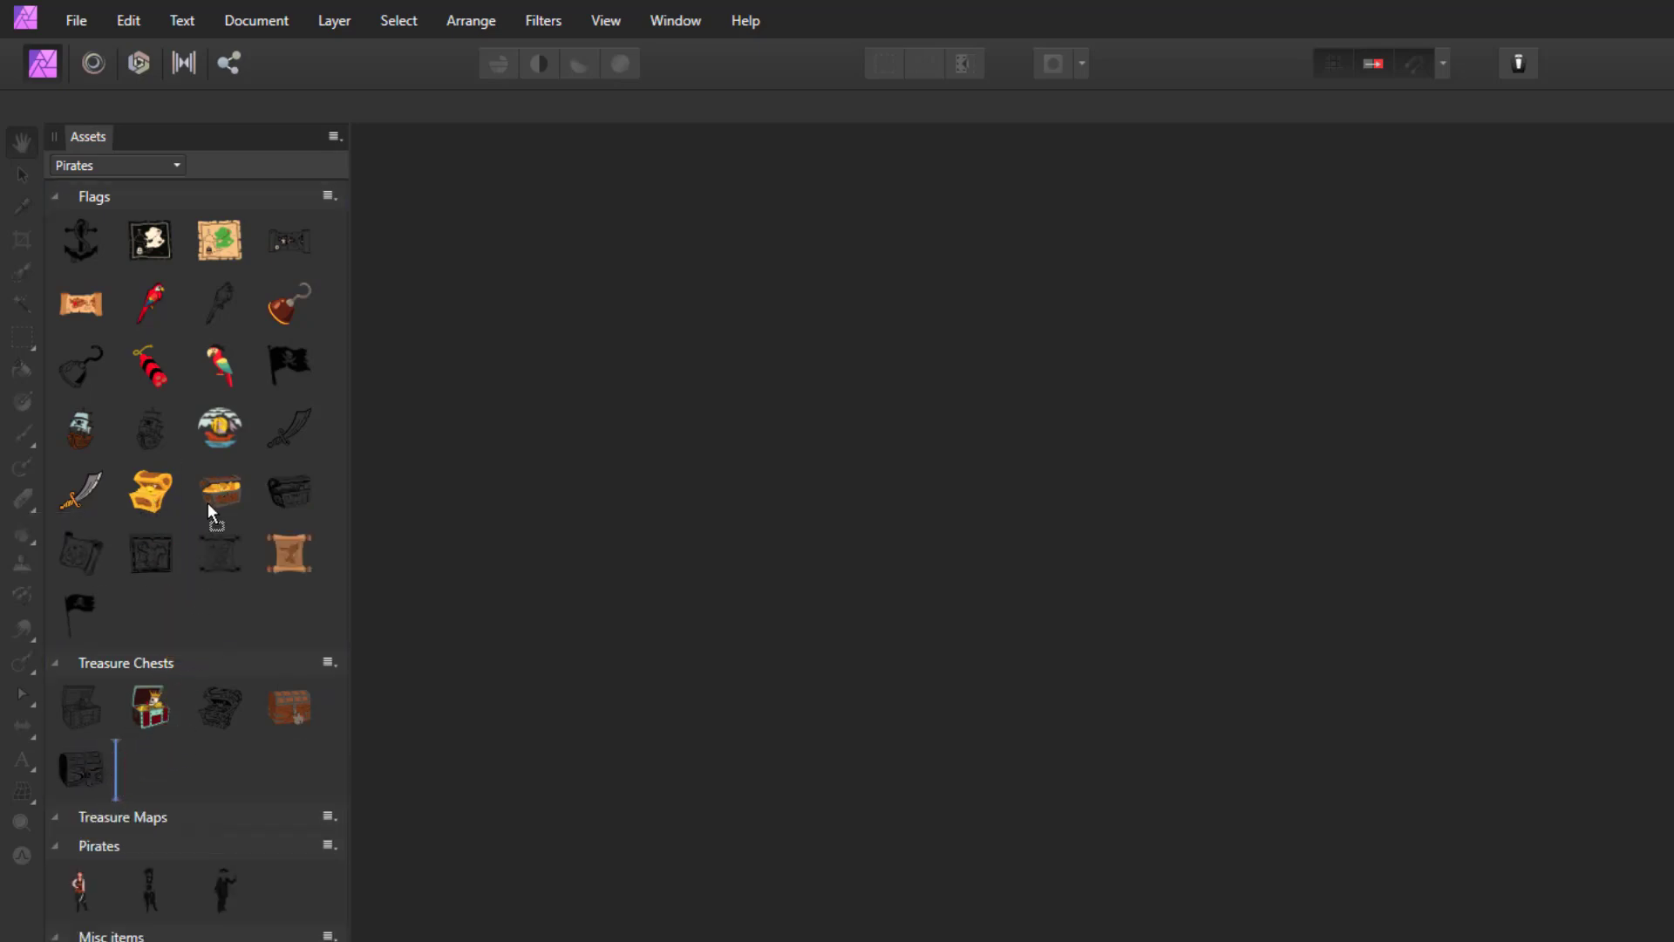
{"action": "left_click_drag", "start_coordinate": [220, 491], "coordinate": [185, 709]}
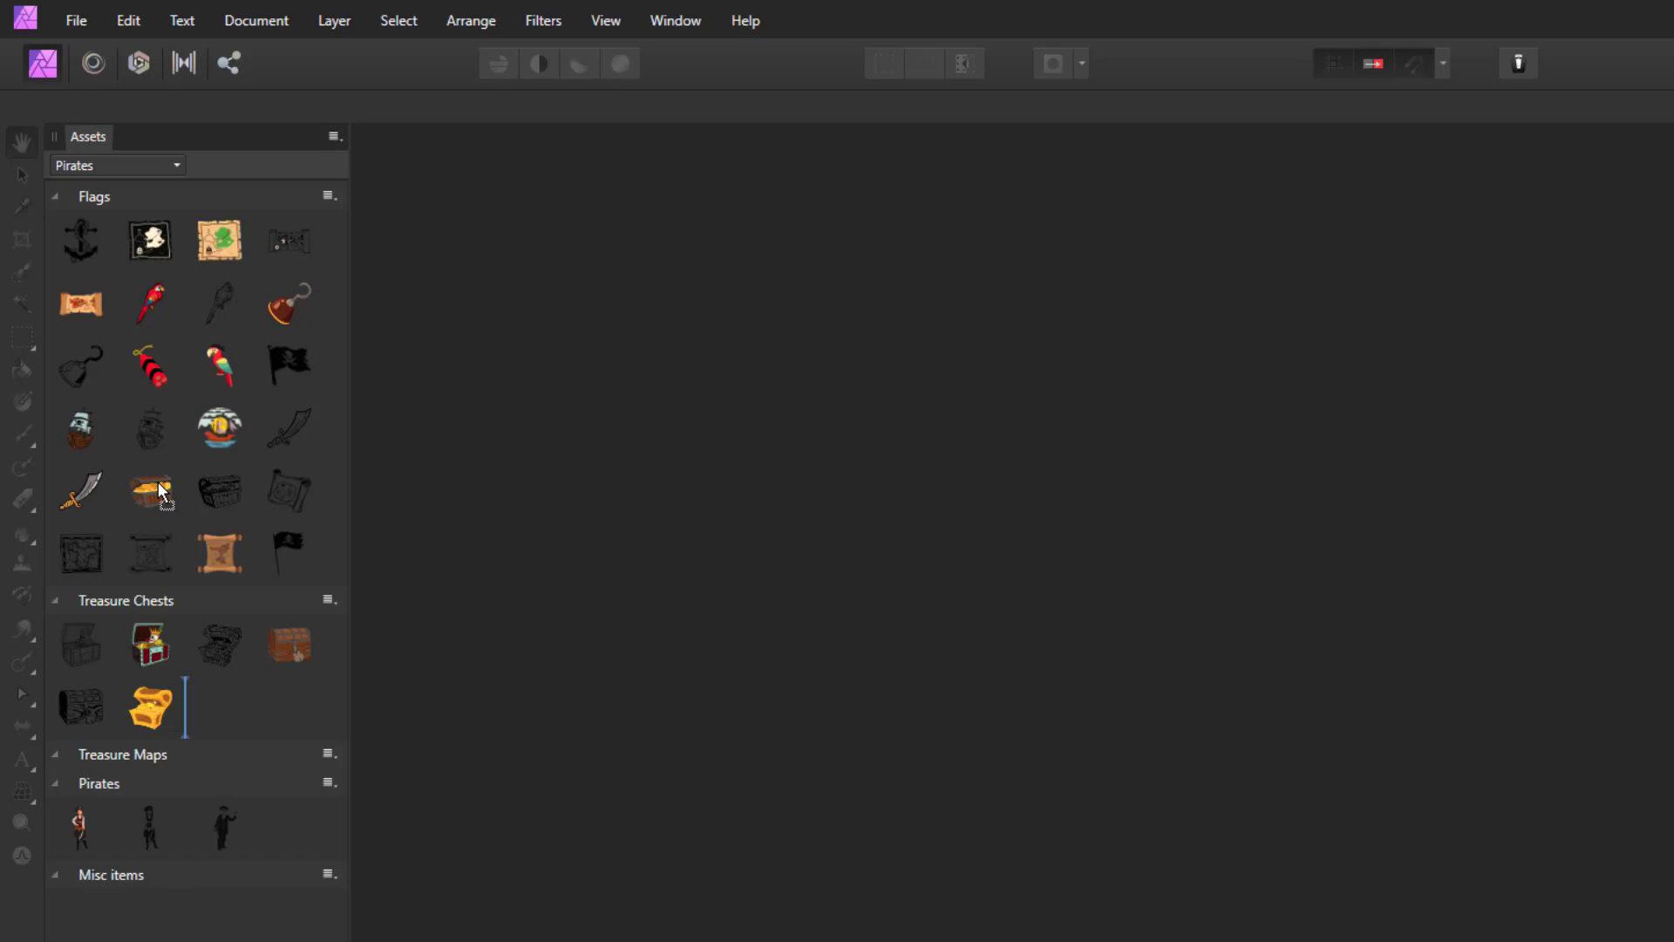
{"action": "left_click_drag", "start_coordinate": [158, 481], "coordinate": [192, 613]}
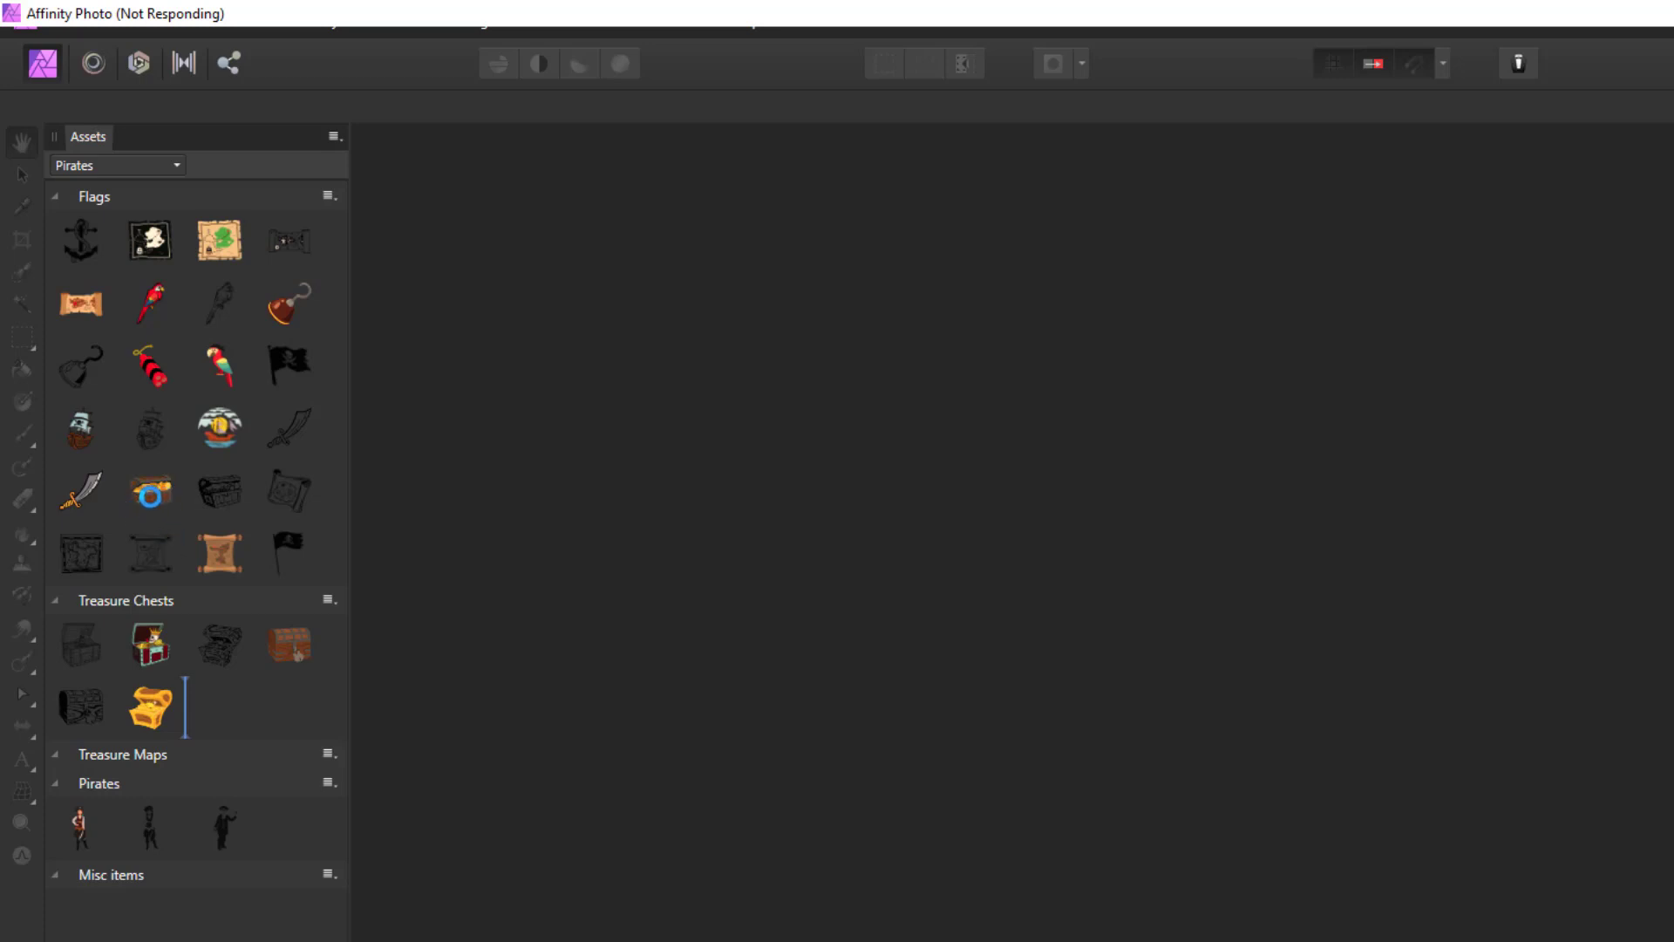
{"action": "mouse_move", "coordinate": [154, 490]}
{"action": "left_mouse_down"}
{"action": "mouse_move", "coordinate": [262, 697]}
{"action": "mouse_move", "coordinate": [233, 739]}
{"action": "left_mouse_up"}
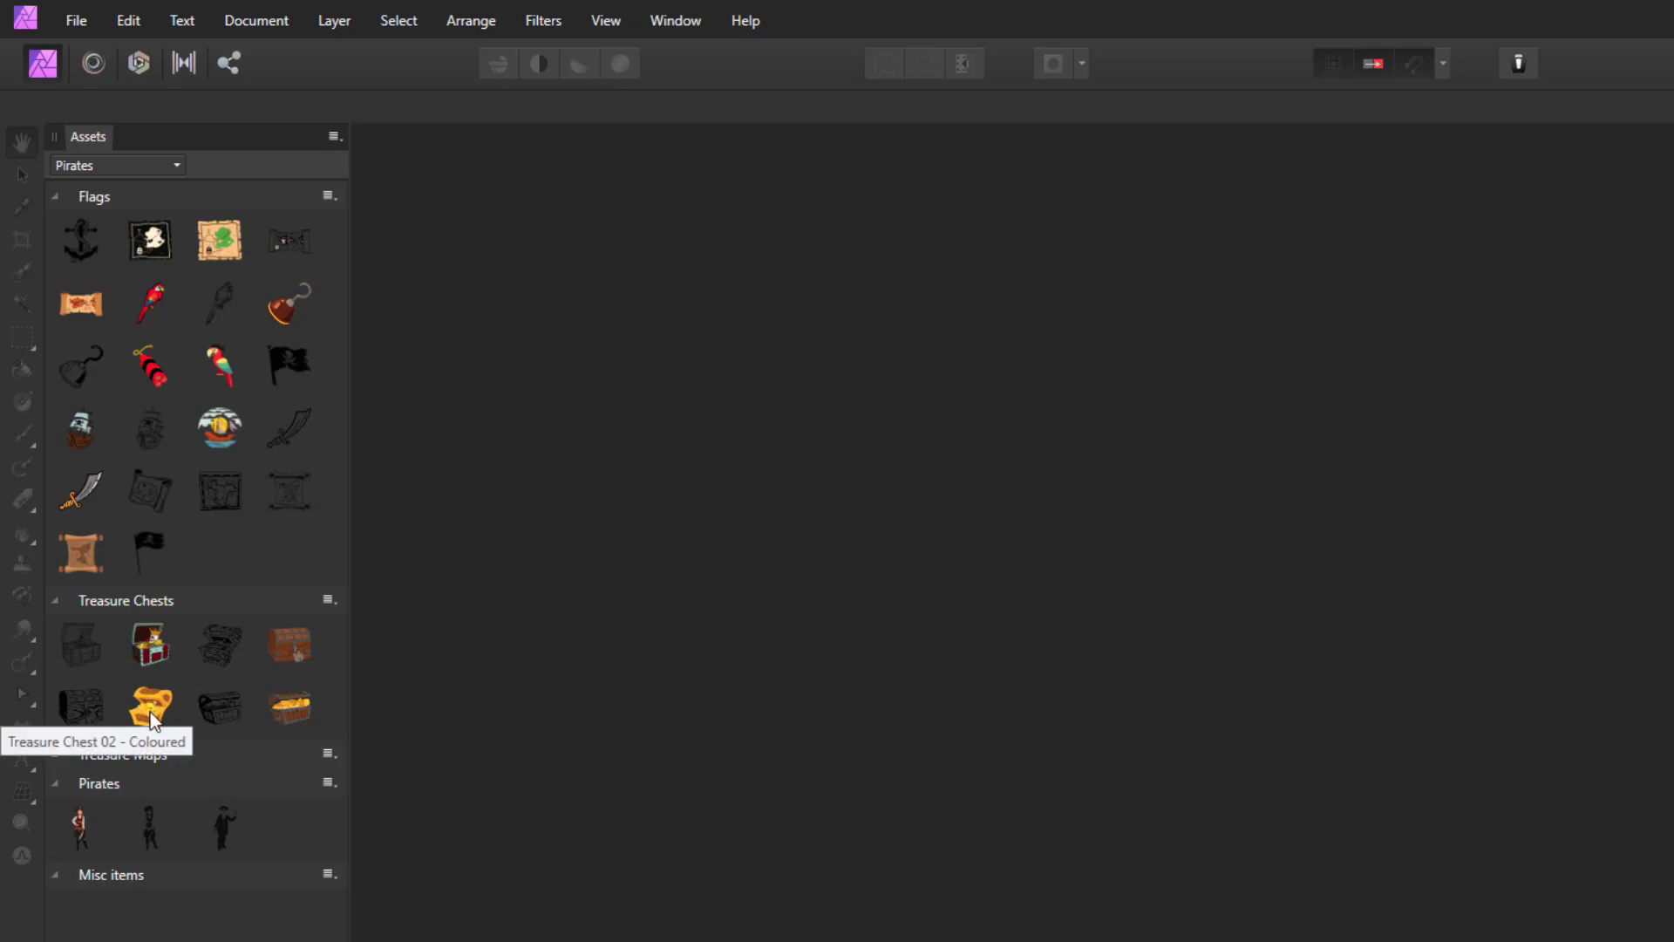
{"action": "left_click_drag", "start_coordinate": [148, 708], "coordinate": [245, 663]}
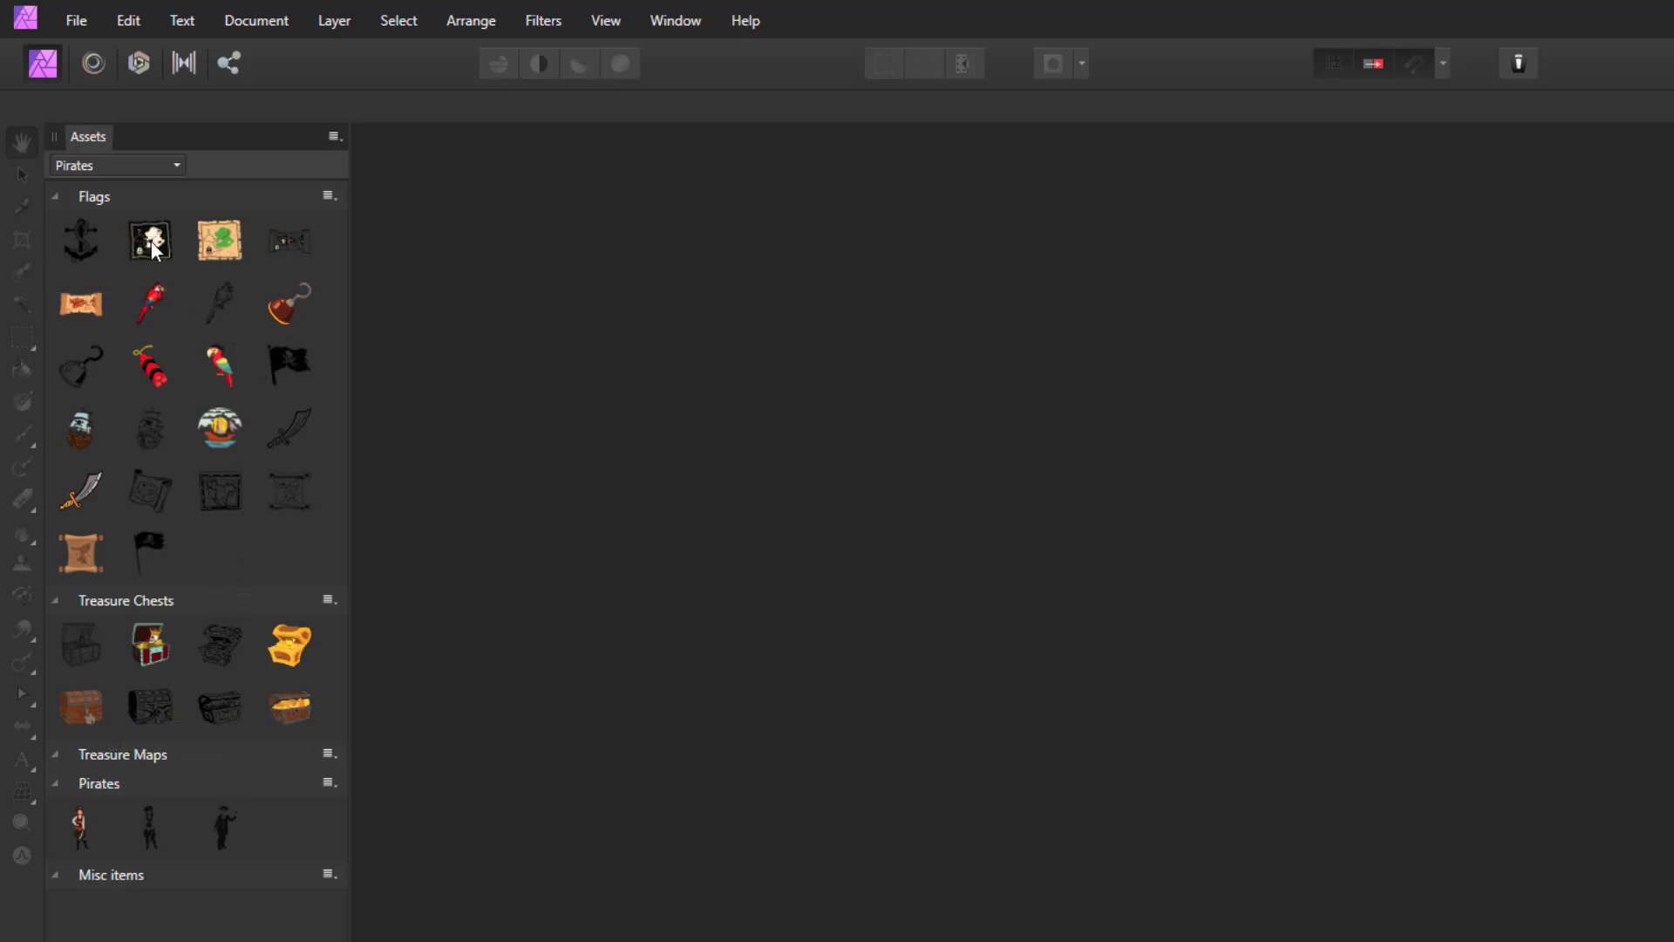
Move the eight treasure maps, including dark, orange, grey and brown scroll maps, into Treasure Maps
{"action": "left_click_drag", "start_coordinate": [151, 244], "coordinate": [183, 752]}
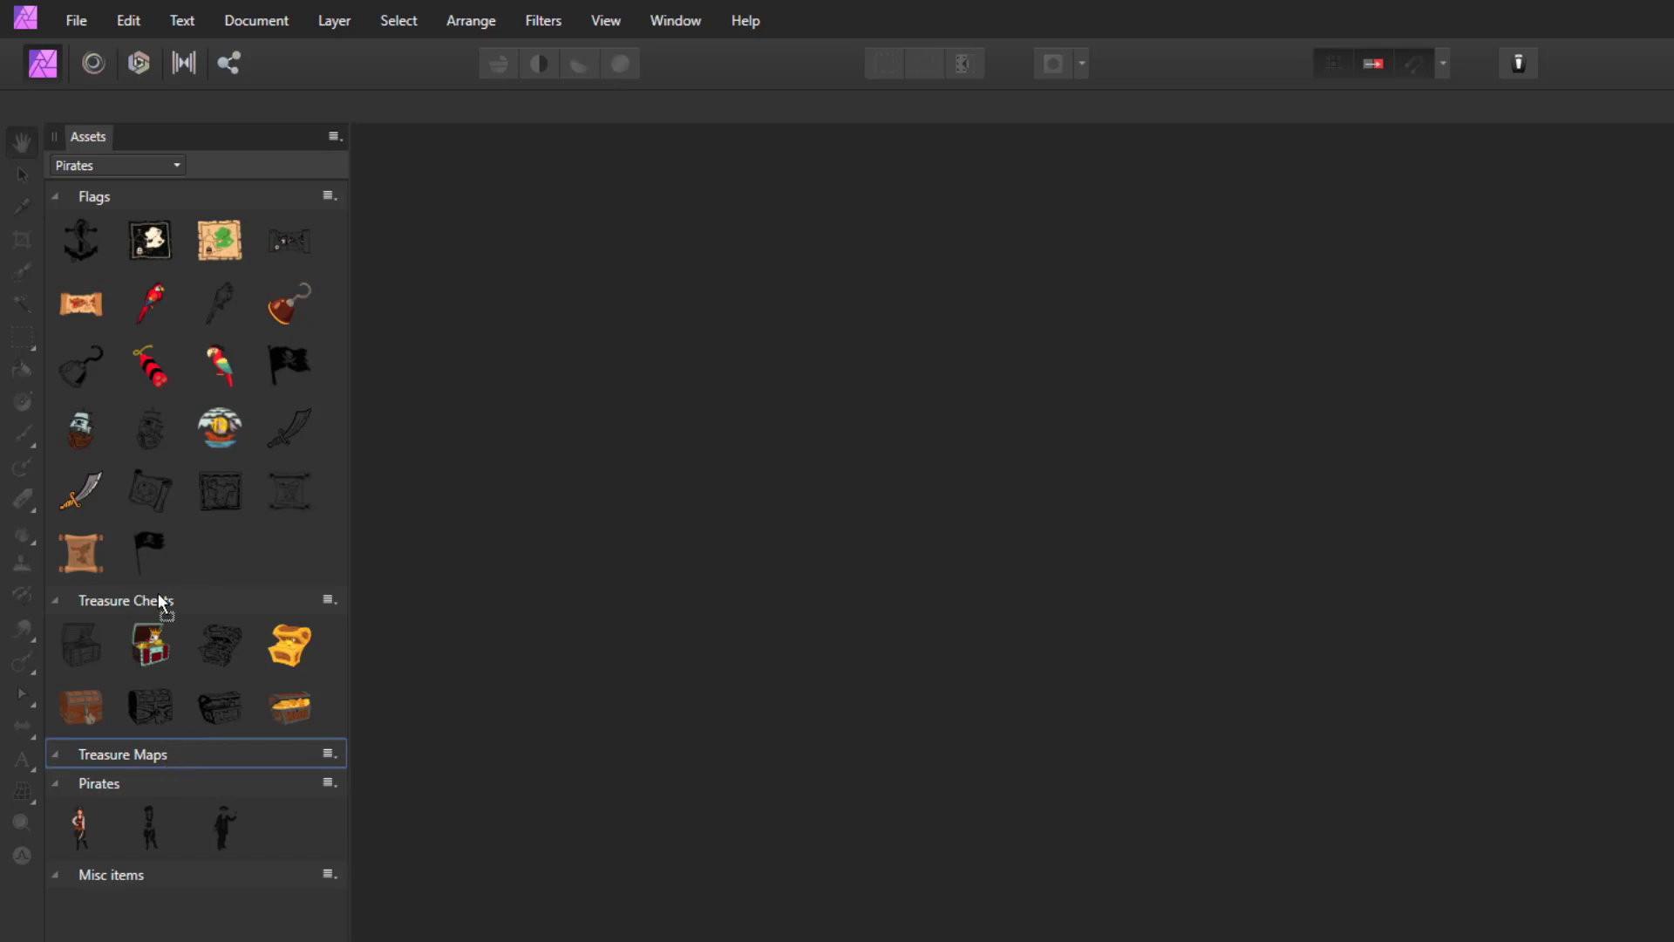
{"action": "left_click_drag", "start_coordinate": [159, 602], "coordinate": [160, 600]}
{"action": "left_click_drag", "start_coordinate": [138, 241], "coordinate": [142, 752]}
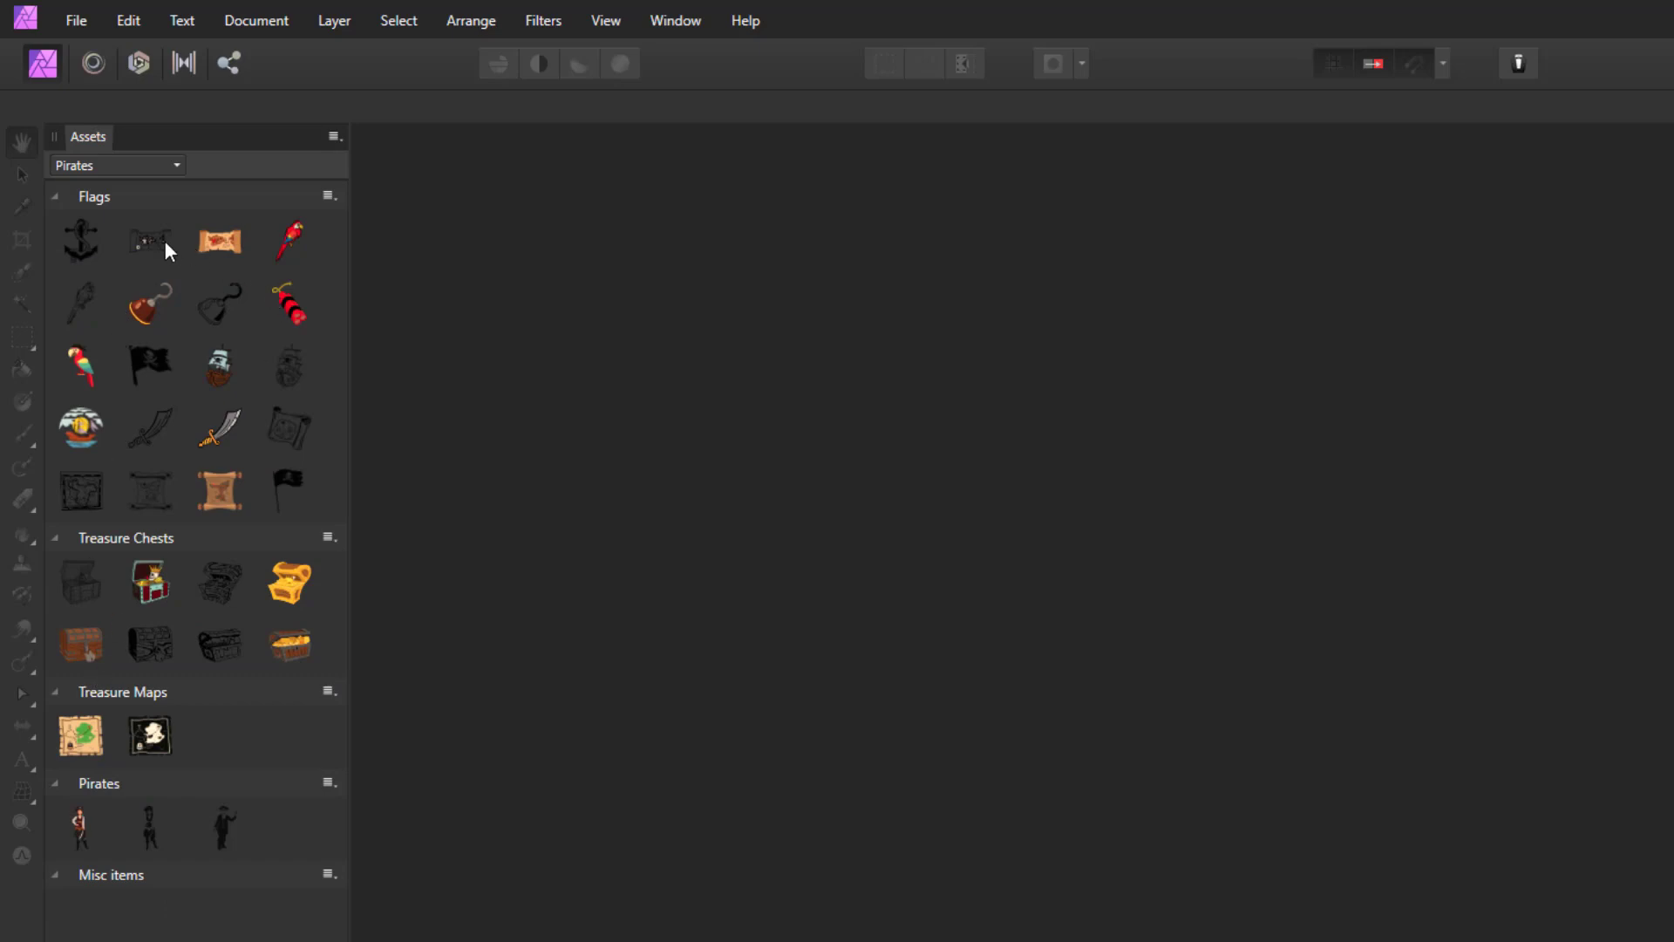
{"action": "left_click_drag", "start_coordinate": [166, 242], "coordinate": [180, 705]}
{"action": "left_click_drag", "start_coordinate": [154, 244], "coordinate": [248, 723]}
{"action": "left_click_drag", "start_coordinate": [253, 471], "coordinate": [250, 467]}
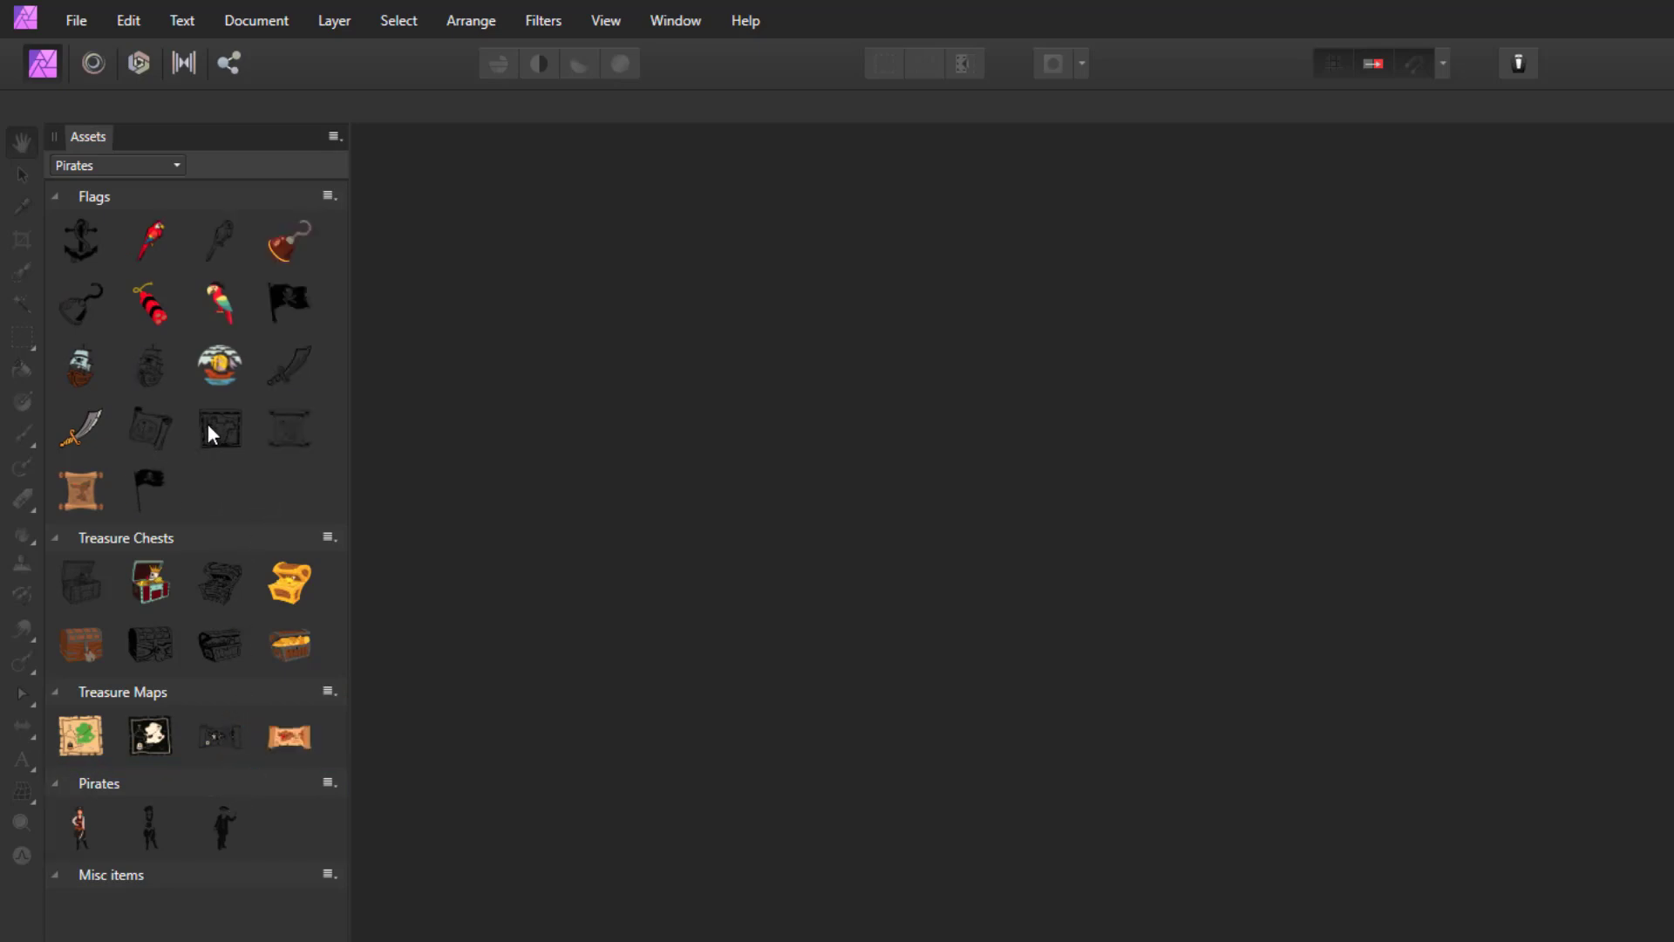
{"action": "left_click_drag", "start_coordinate": [161, 427], "coordinate": [315, 746]}
{"action": "left_click_drag", "start_coordinate": [165, 424], "coordinate": [202, 422]}
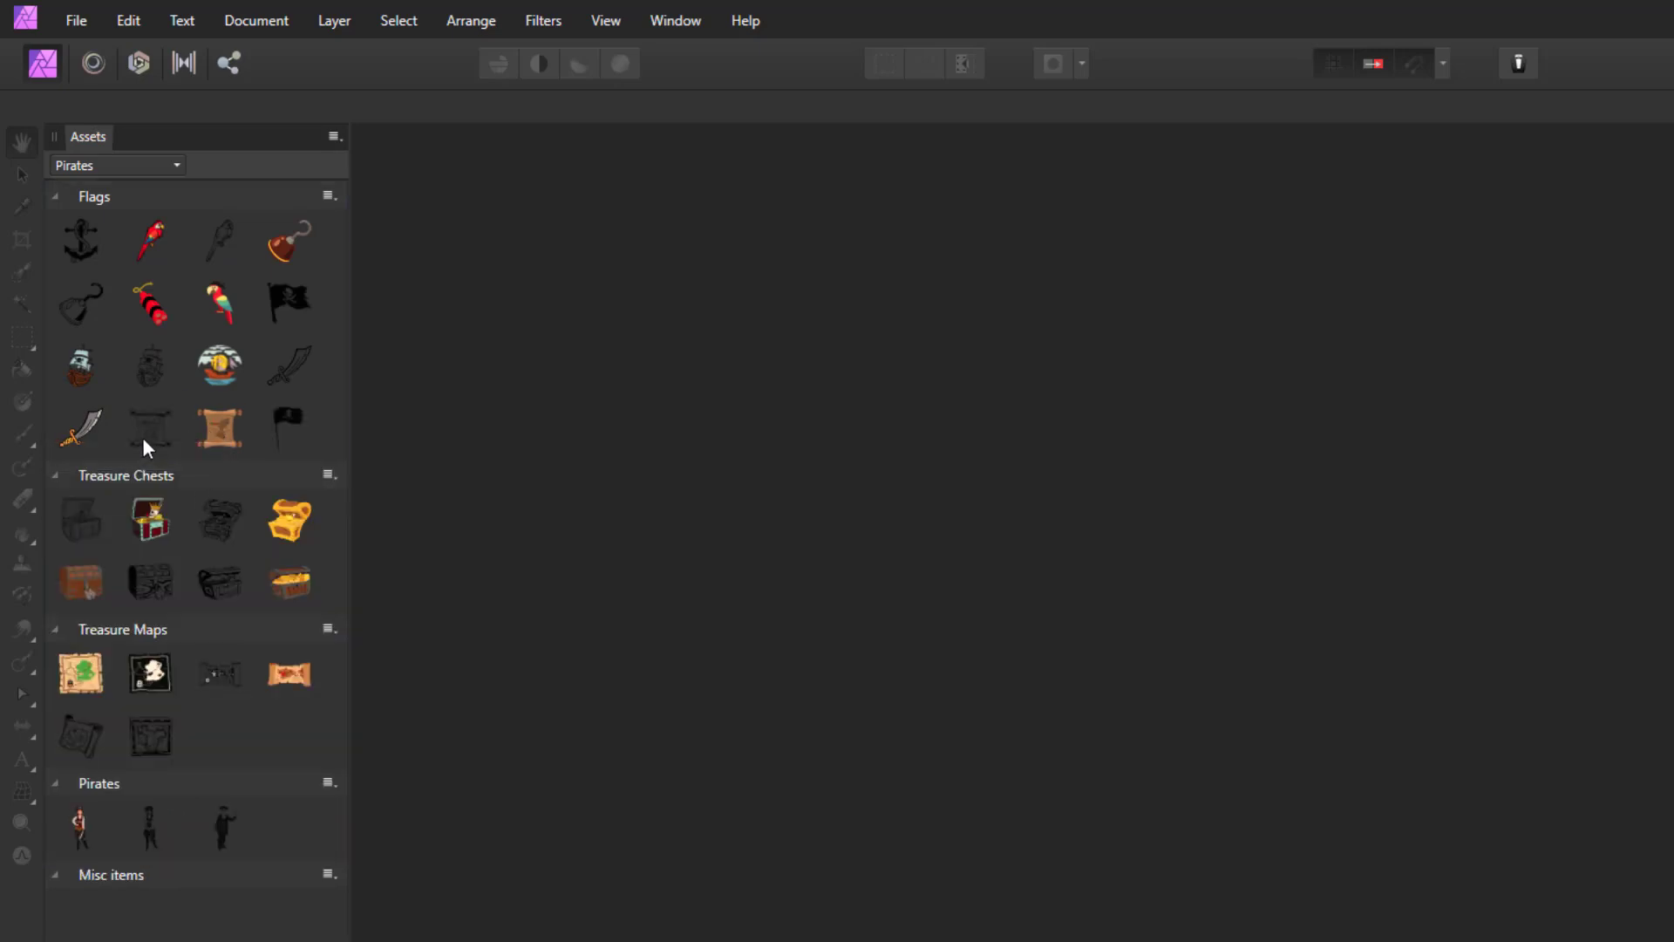
{"action": "mouse_move", "coordinate": [188, 668]}
{"action": "left_mouse_down"}
{"action": "mouse_move", "coordinate": [185, 732]}
{"action": "mouse_move", "coordinate": [181, 673]}
{"action": "left_mouse_up"}
{"action": "left_click_drag", "start_coordinate": [218, 427], "coordinate": [254, 745]}
{"action": "left_click_drag", "start_coordinate": [229, 527], "coordinate": [175, 488]}
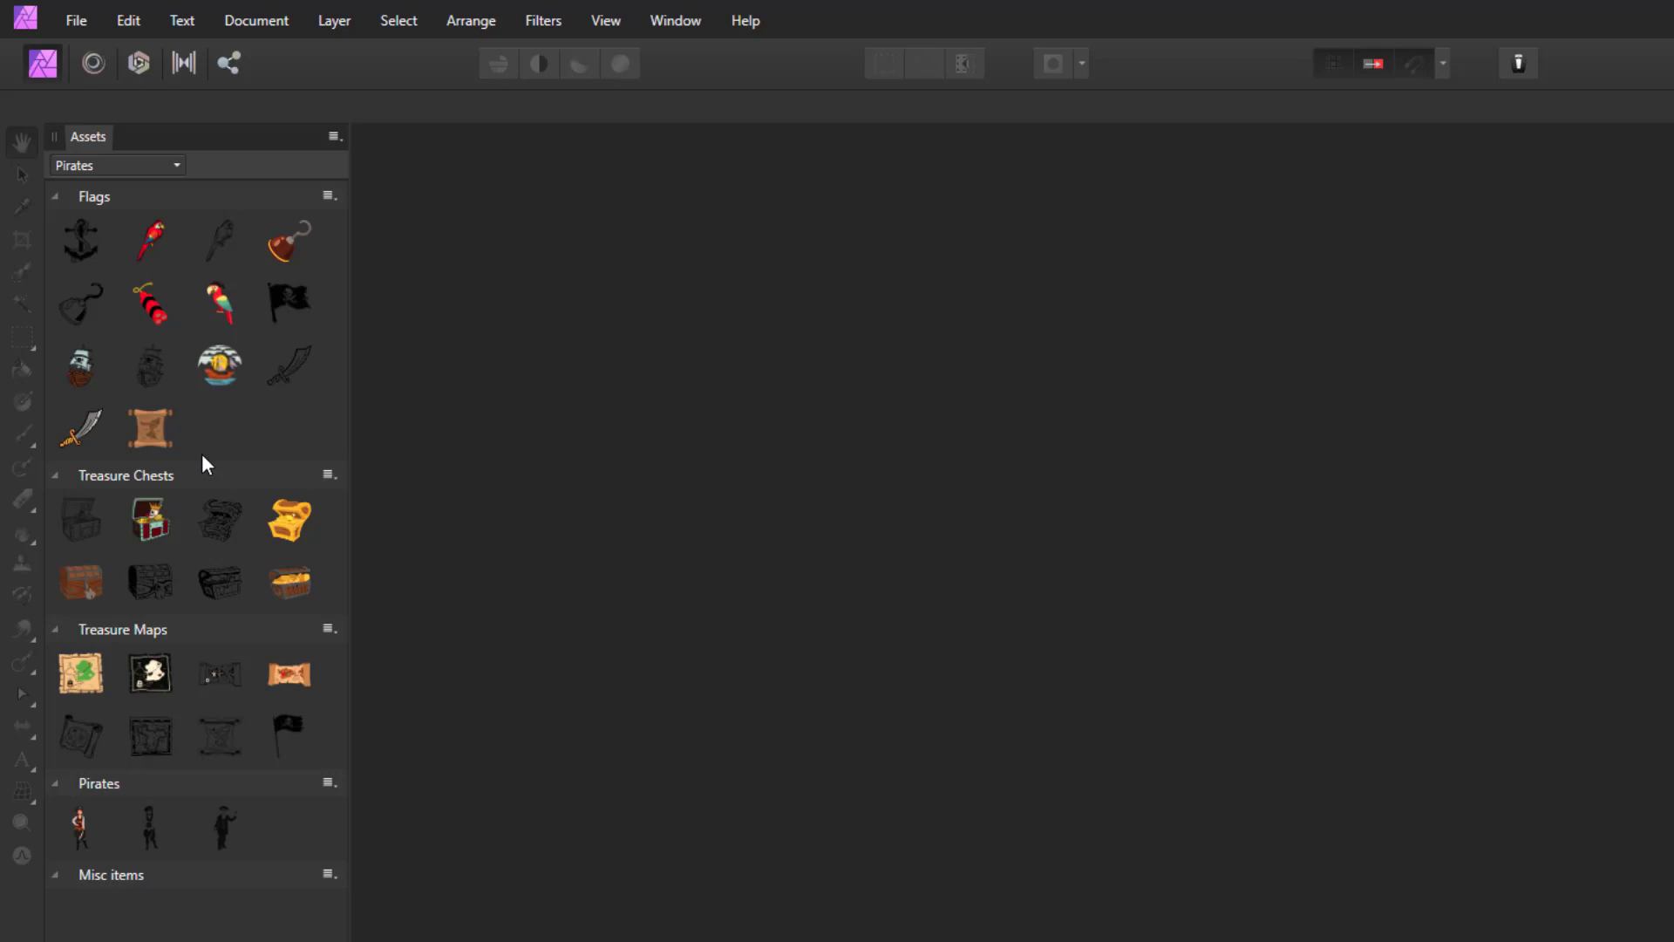
{"action": "left_click_drag", "start_coordinate": [143, 429], "coordinate": [128, 235]}
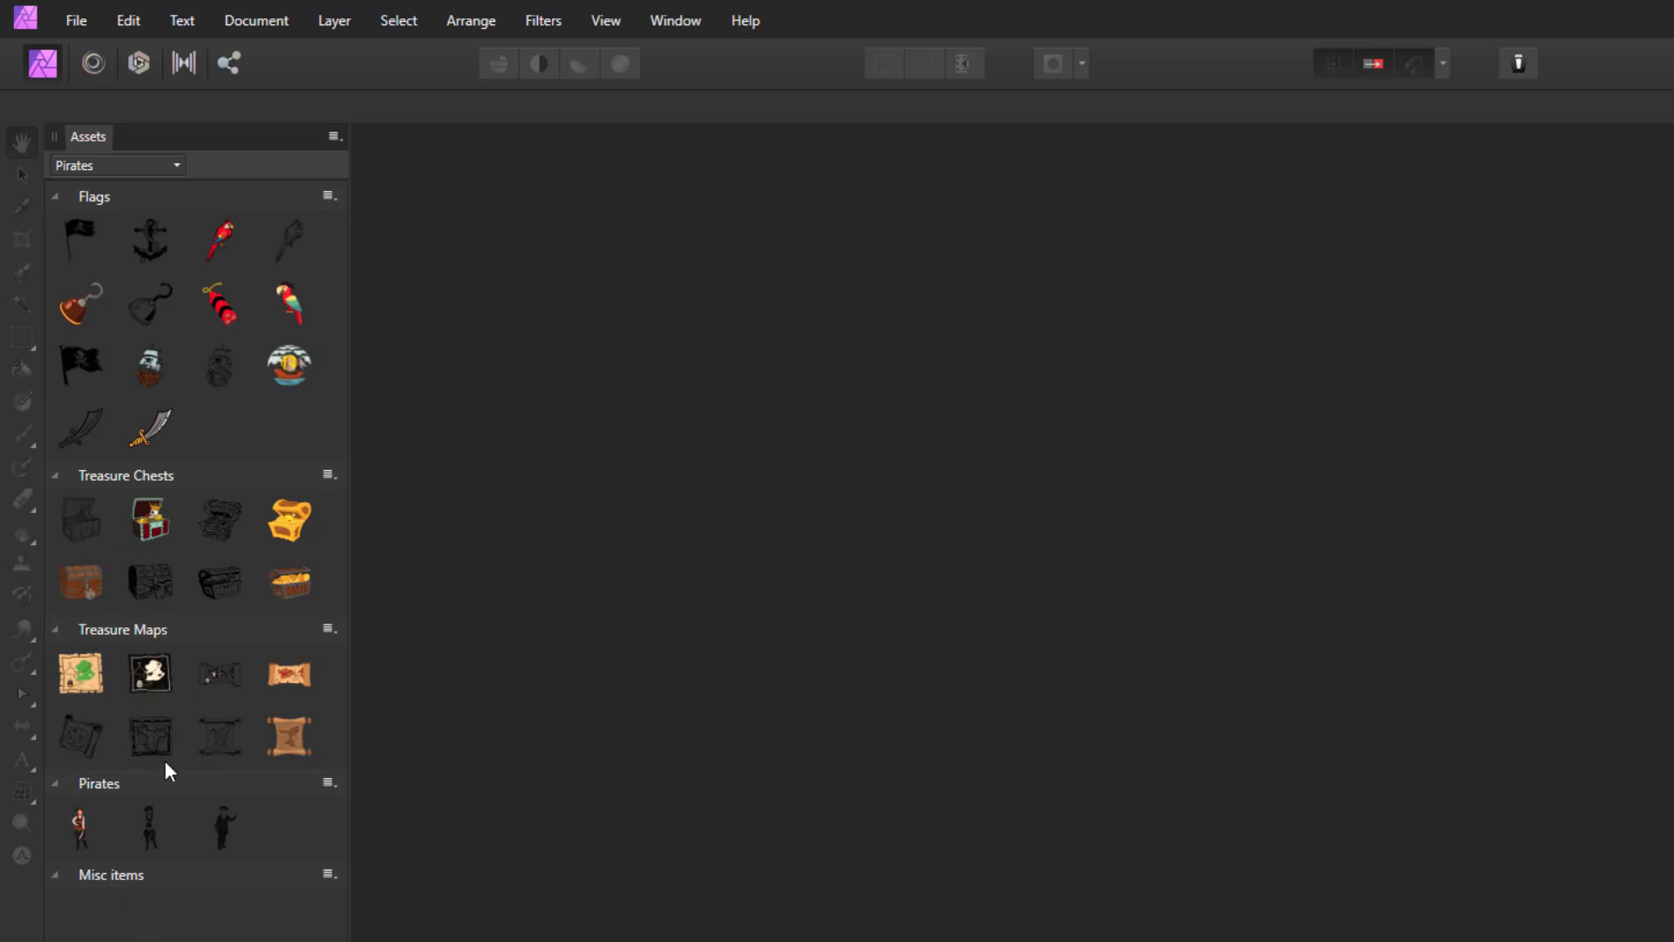
Add a new subcategory to the Pirates category and name it 'Ships'
{"action": "left_click", "coordinate": [334, 136]}
{"action": "left_click", "coordinate": [128, 253]}
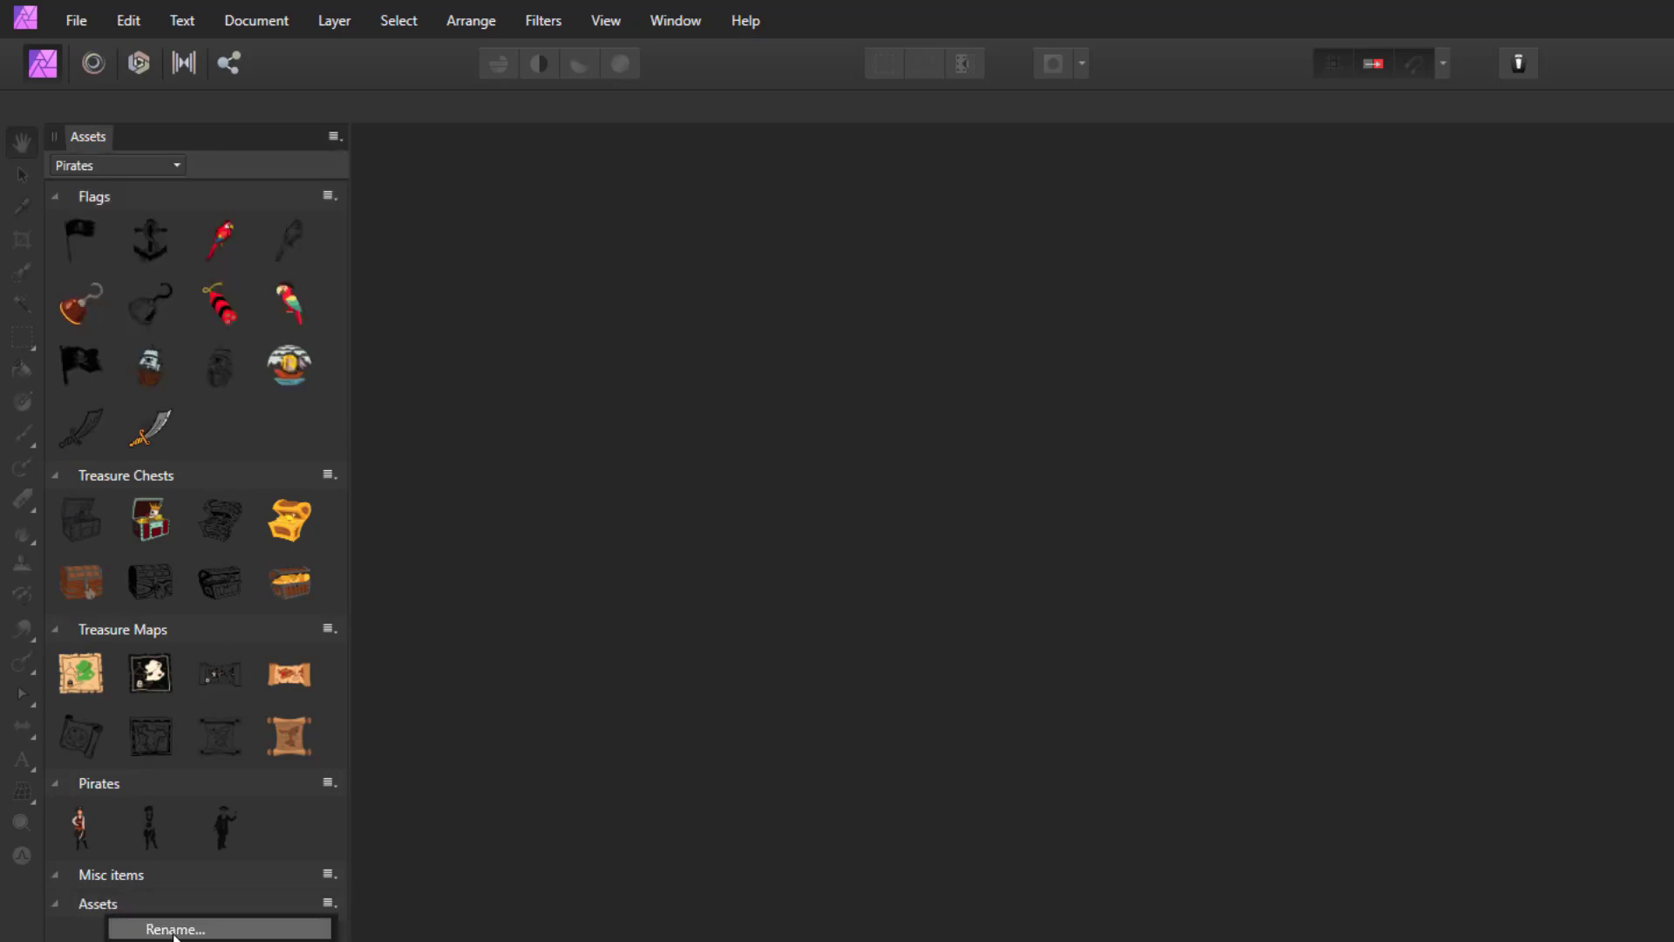
{"action": "left_click", "coordinate": [210, 928]}
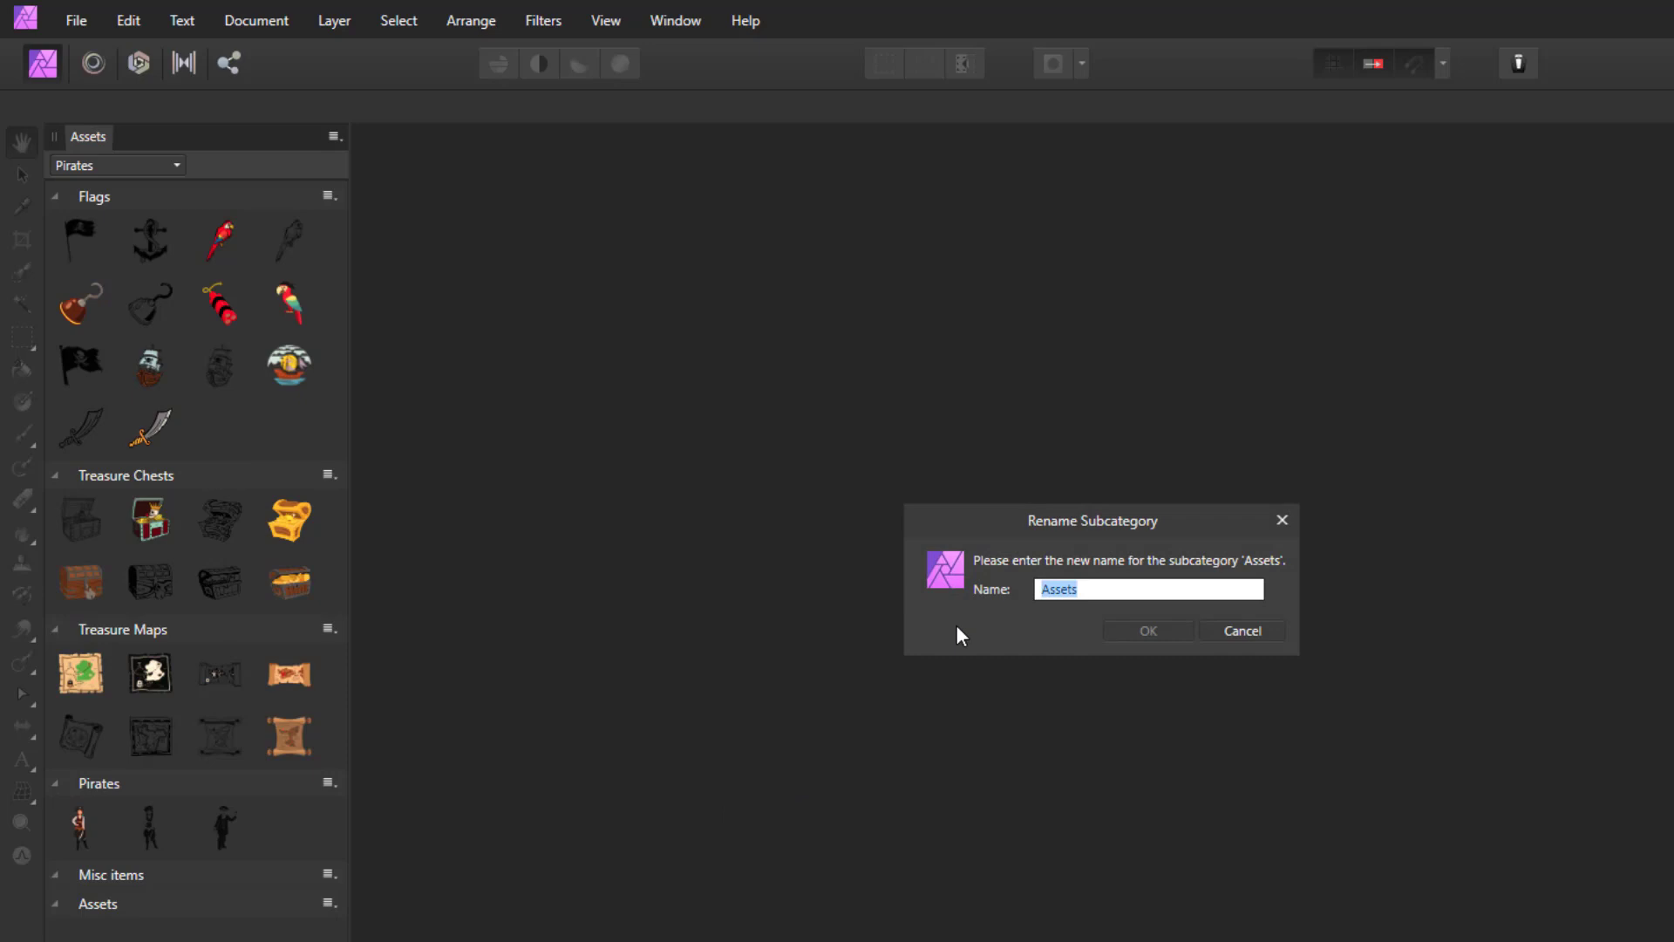
{"action": "type", "text": "Ships"}
{"action": "left_click", "coordinate": [1151, 631]}
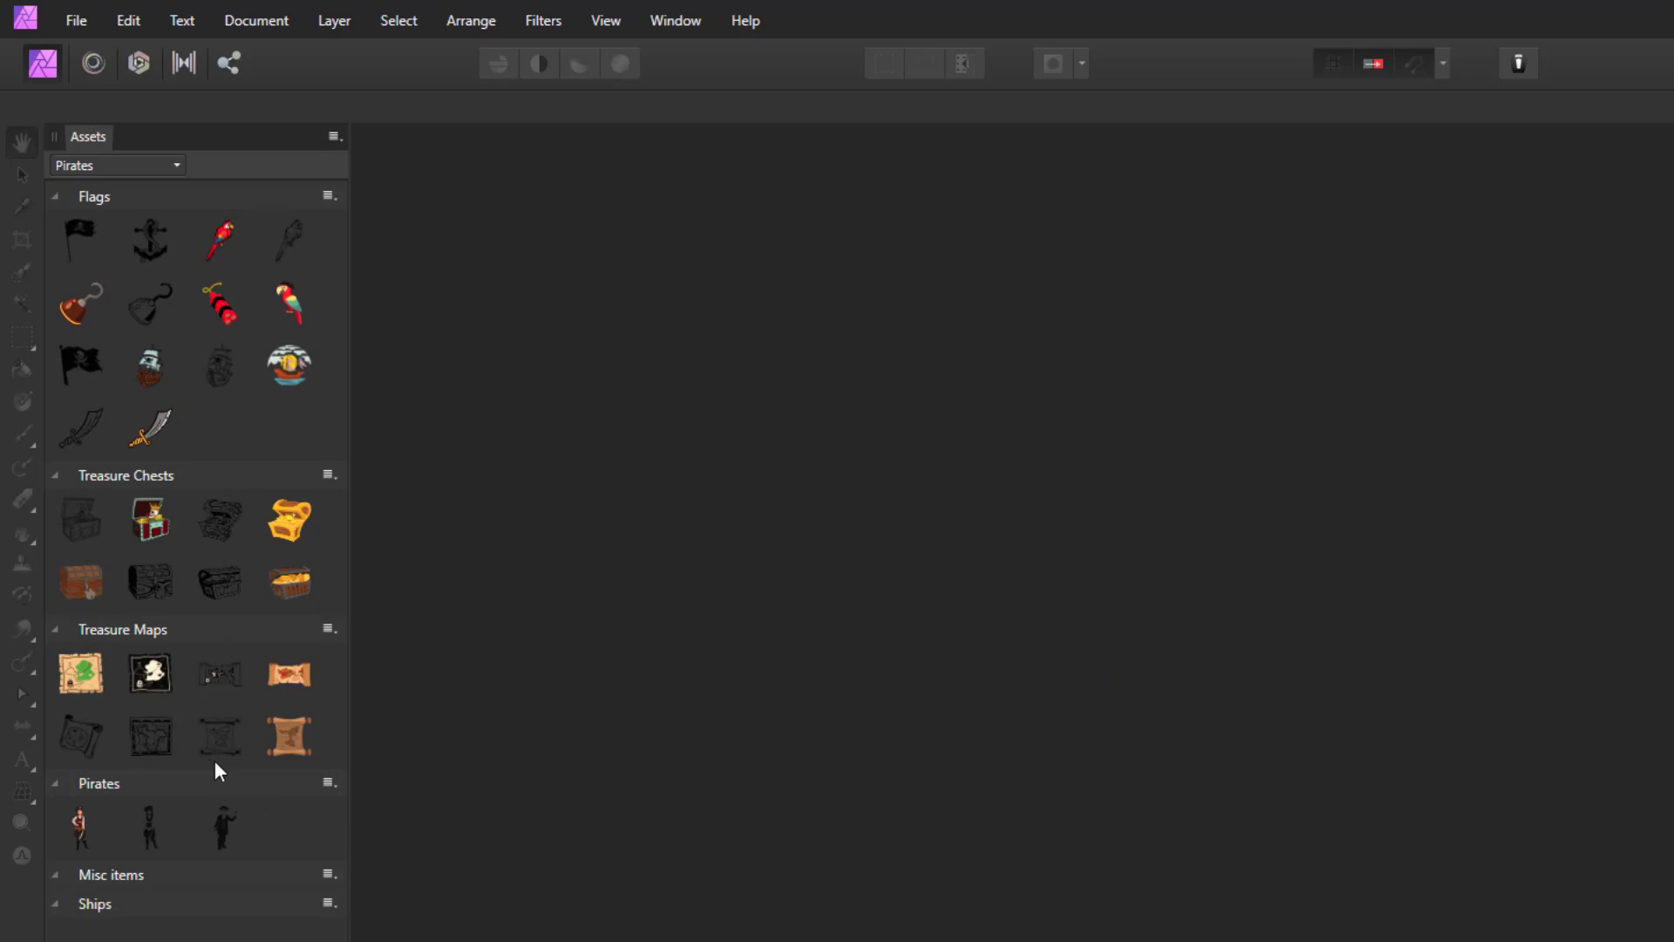
Move the pirate ship, grey ship and sun-and-ship assets from Flags into Ships
{"action": "left_click_drag", "start_coordinate": [149, 375], "coordinate": [132, 911]}
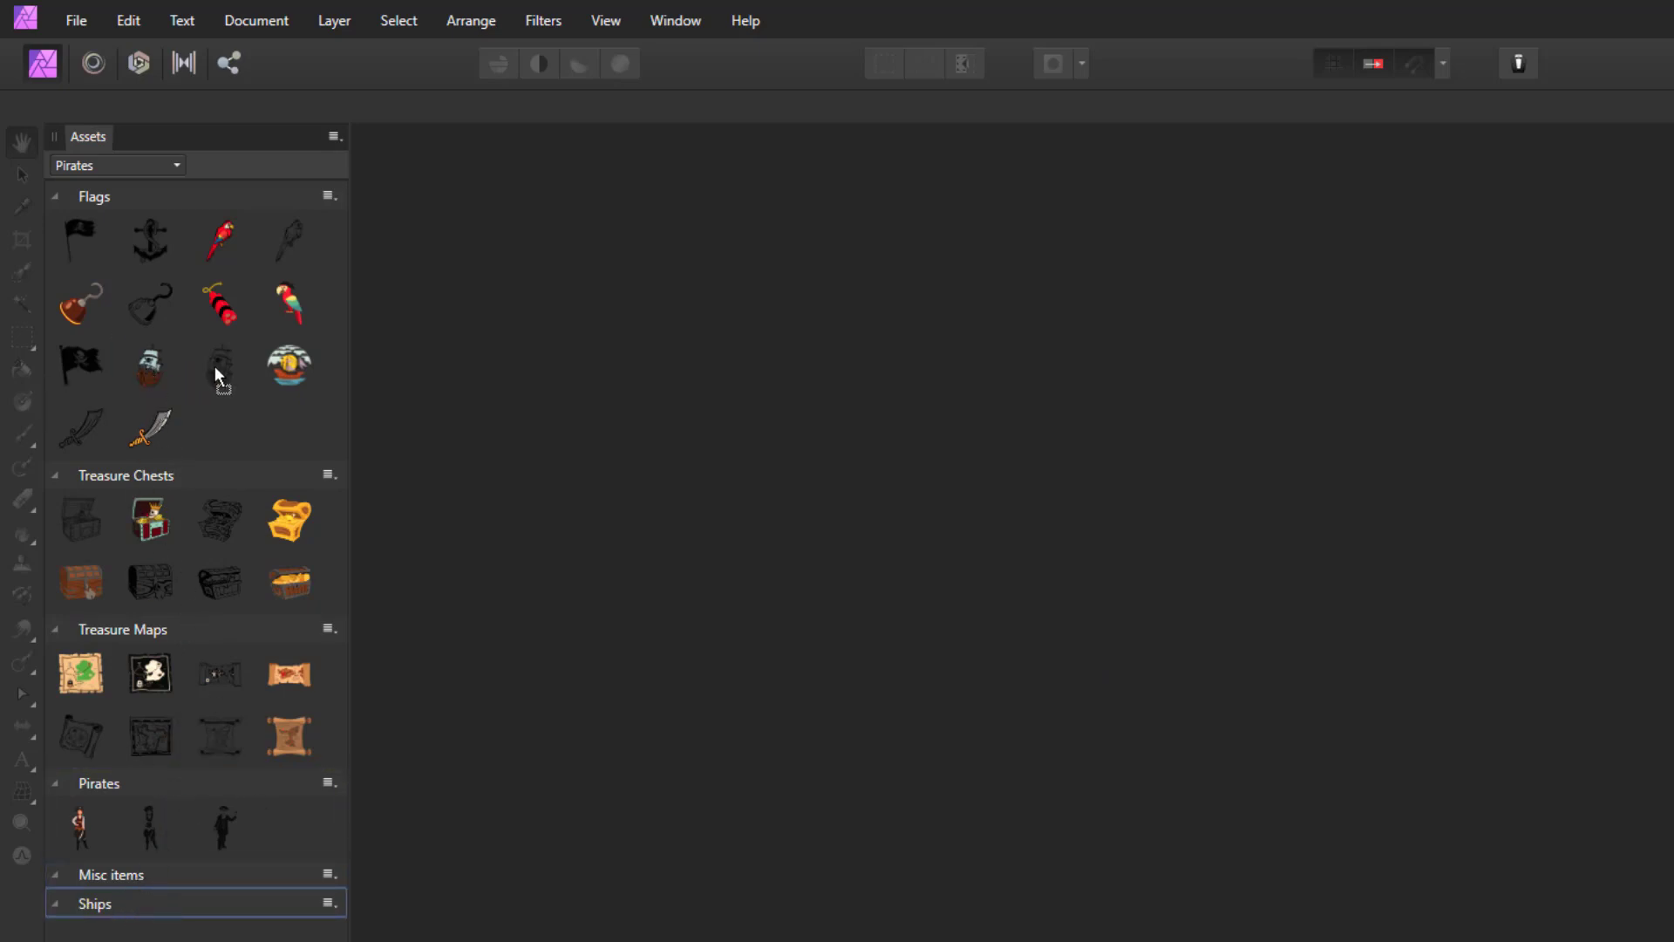
{"action": "left_click_drag", "start_coordinate": [217, 370], "coordinate": [219, 374]}
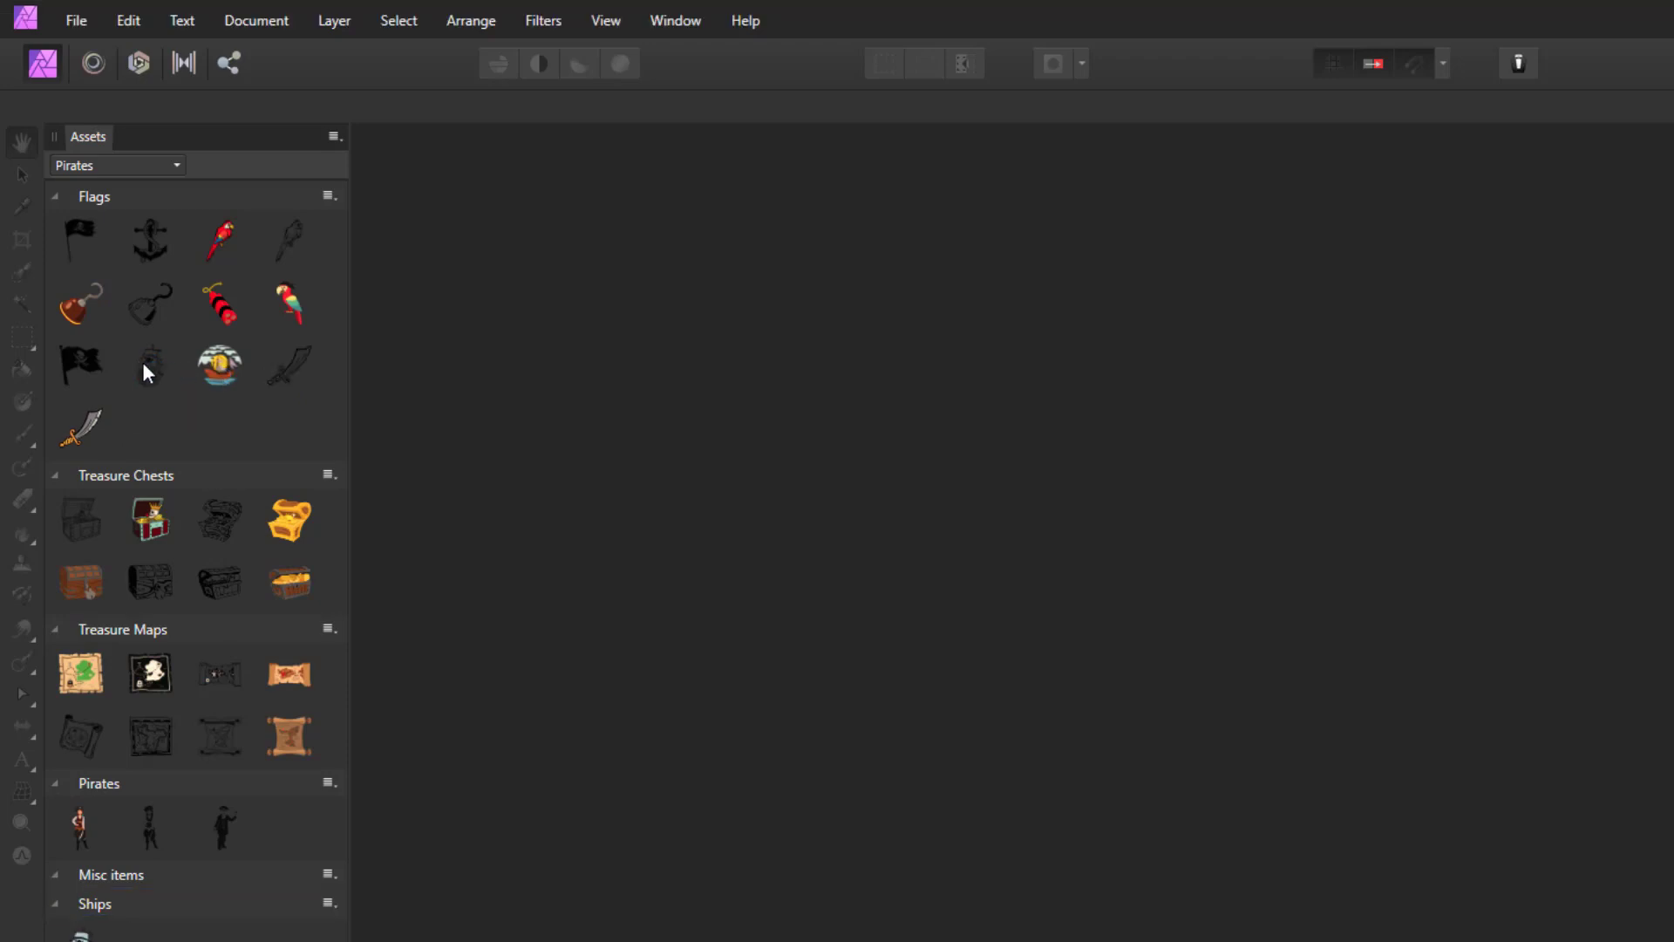
{"action": "left_click_drag", "start_coordinate": [143, 363], "coordinate": [186, 908]}
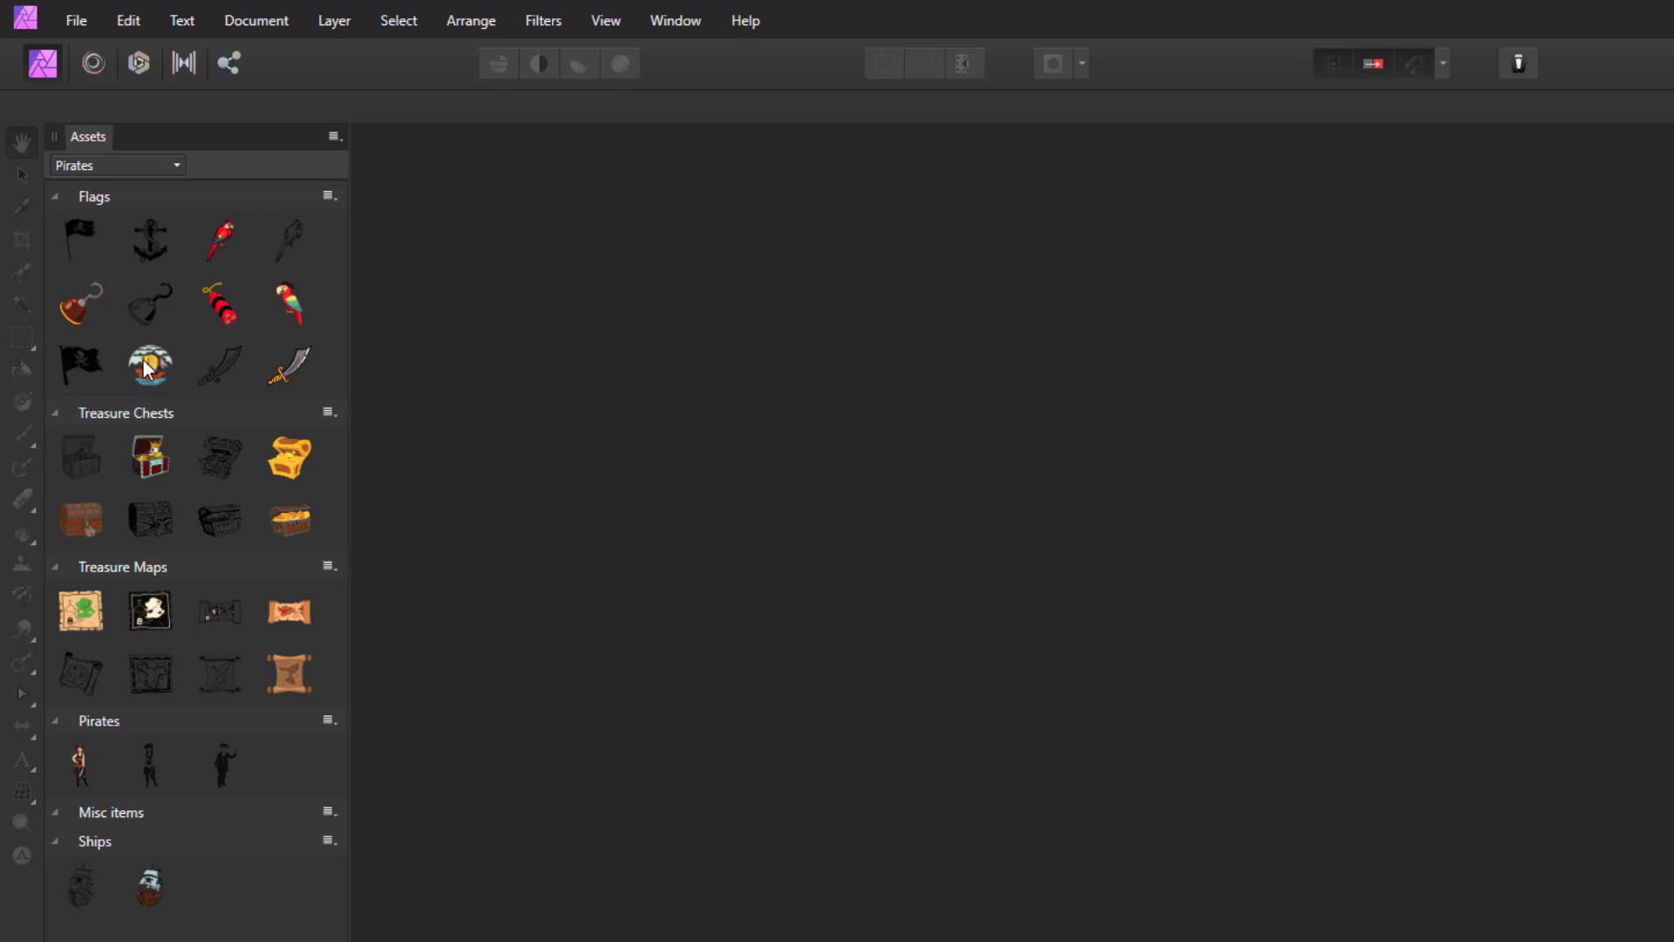
{"action": "left_click_drag", "start_coordinate": [146, 368], "coordinate": [208, 870]}
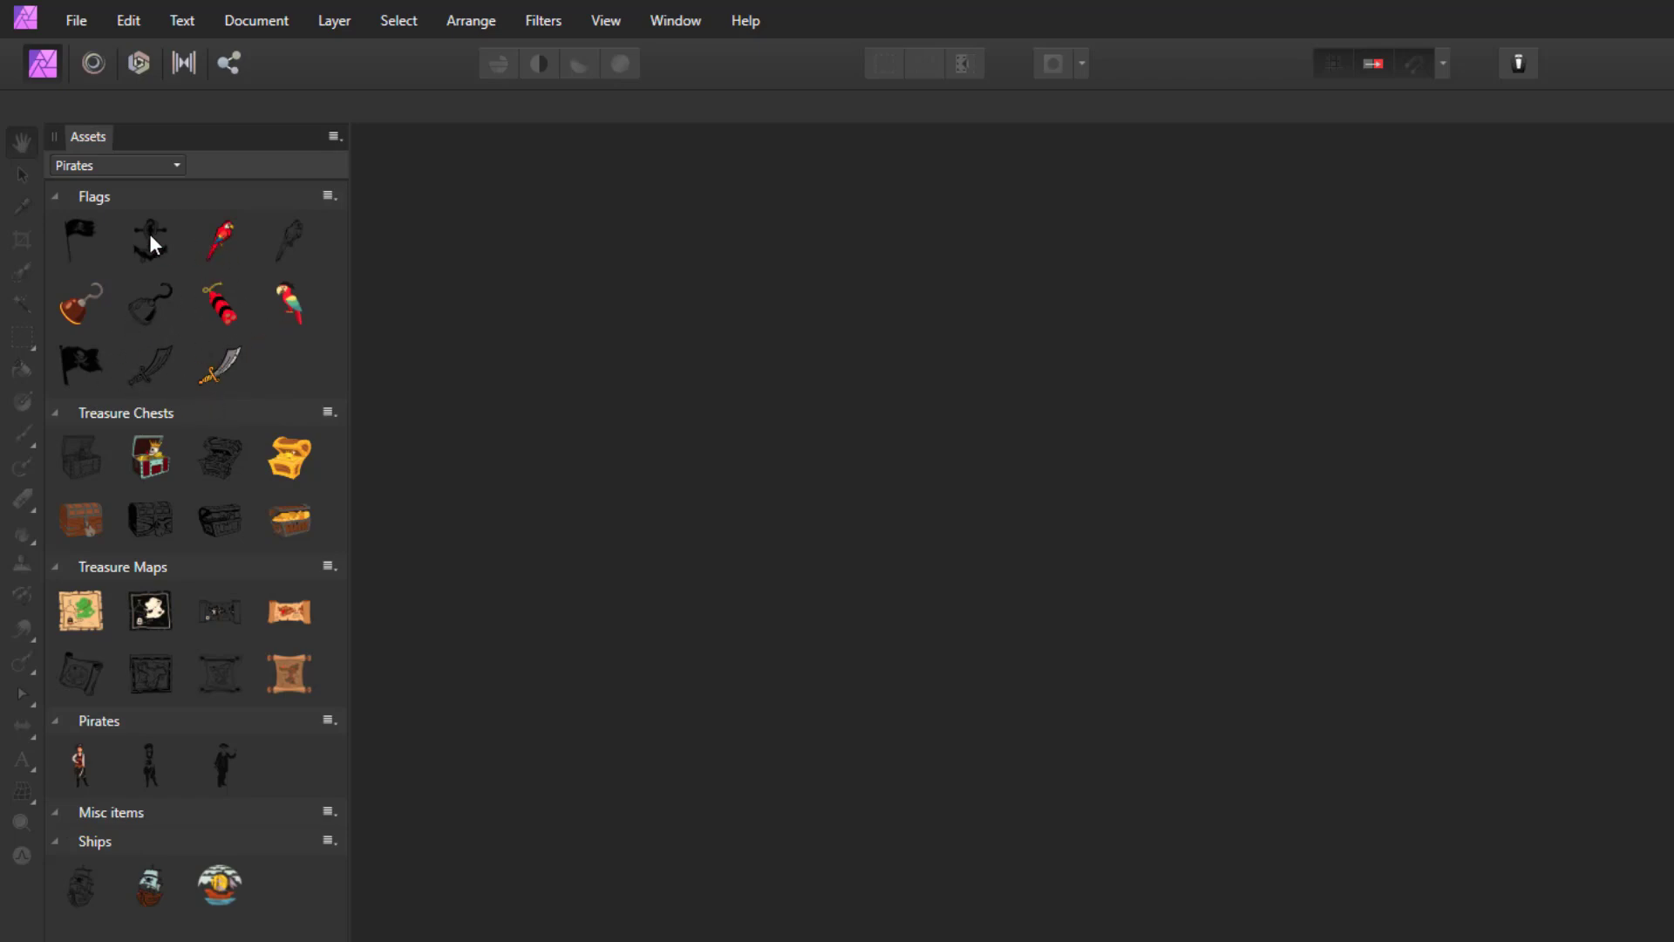
Move the anchor, red dynamite, parrots and a dark grey item from Flags into Misc items
{"action": "left_click_drag", "start_coordinate": [149, 233], "coordinate": [155, 807]}
{"action": "left_click_drag", "start_coordinate": [123, 689], "coordinate": [127, 680]}
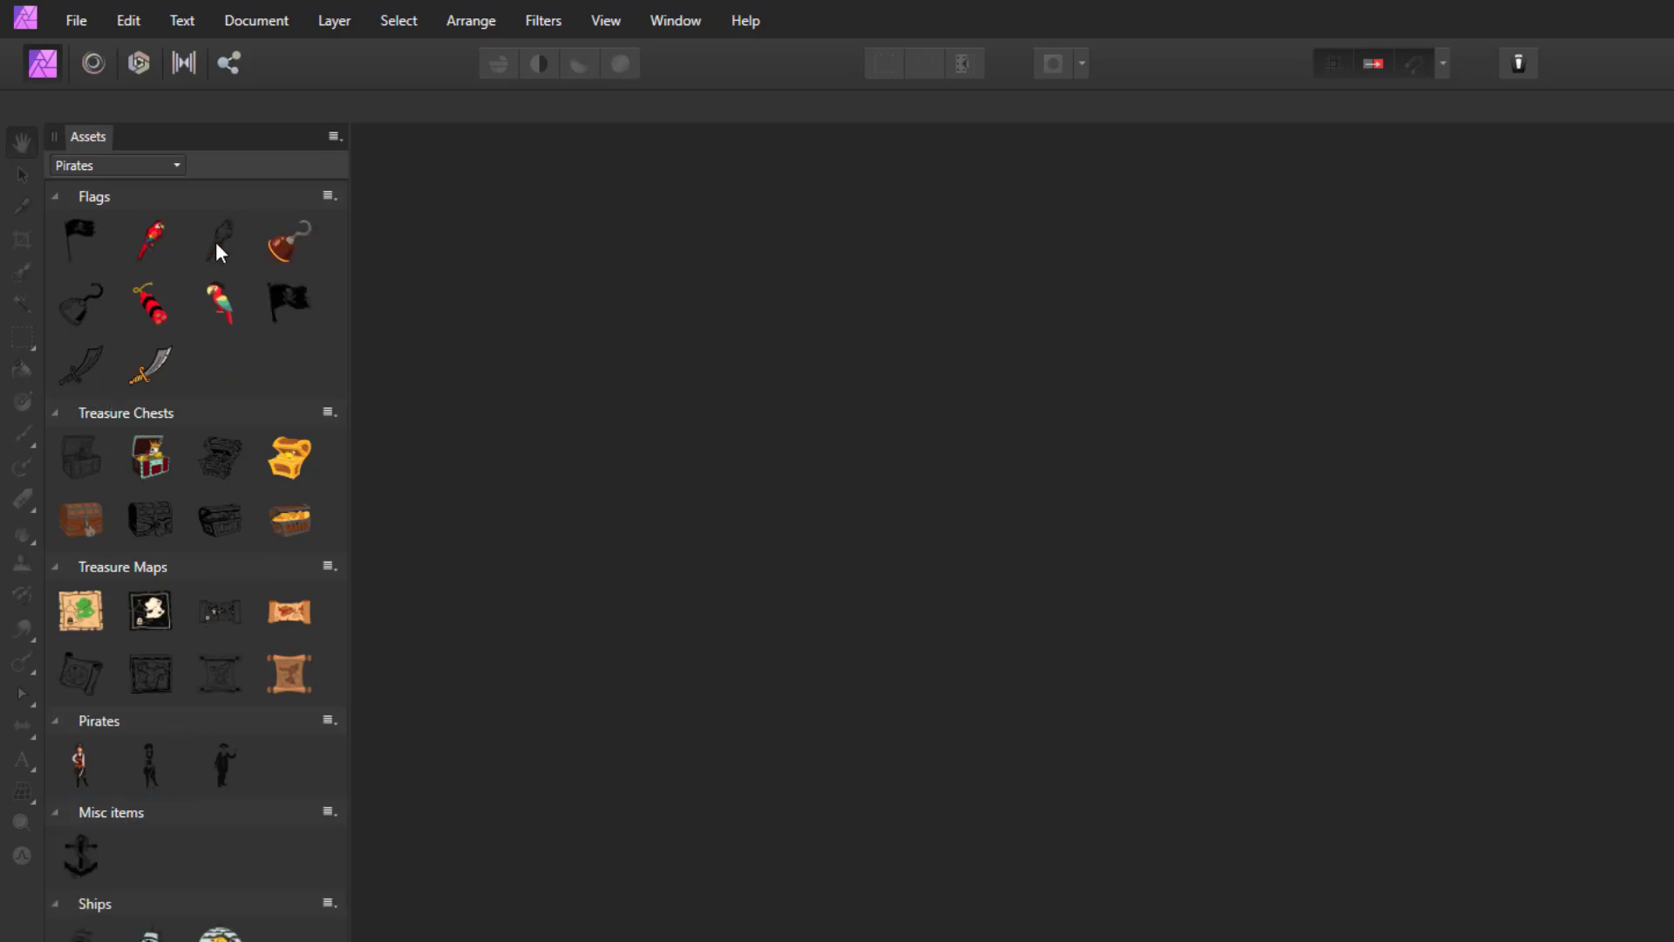
{"action": "left_click_drag", "start_coordinate": [129, 322], "coordinate": [106, 863]}
{"action": "left_click_drag", "start_coordinate": [69, 289], "coordinate": [116, 859]}
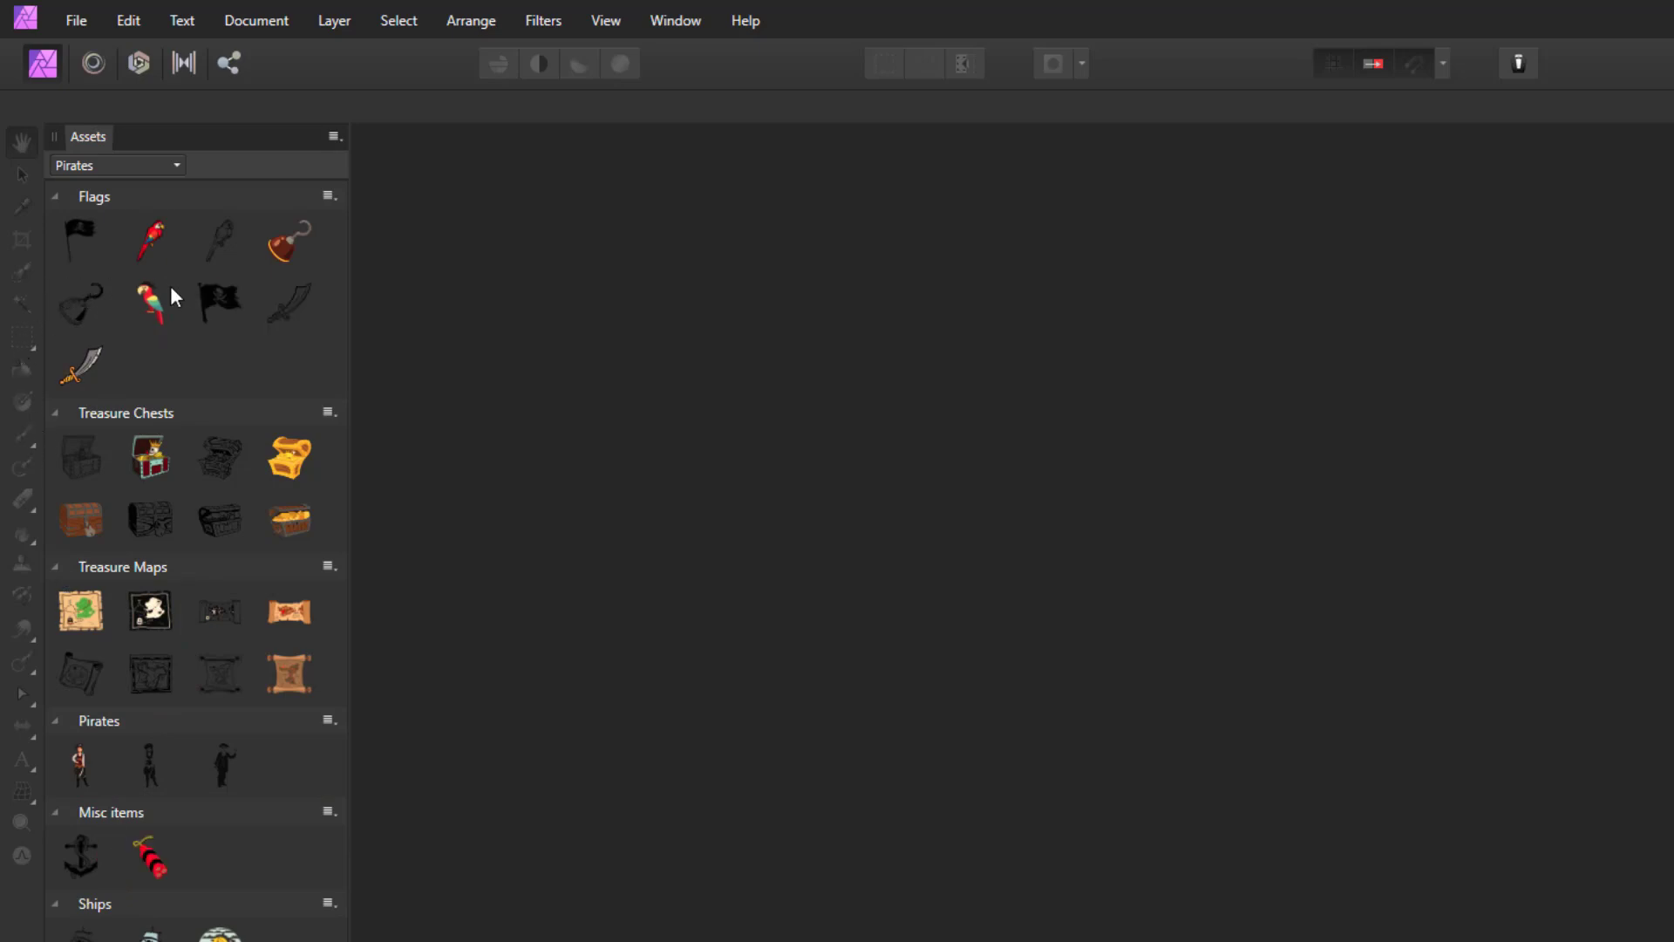
{"action": "left_click_drag", "start_coordinate": [148, 303], "coordinate": [180, 839]}
{"action": "left_click_drag", "start_coordinate": [155, 244], "coordinate": [201, 525]}
{"action": "left_click_drag", "start_coordinate": [194, 234], "coordinate": [318, 793]}
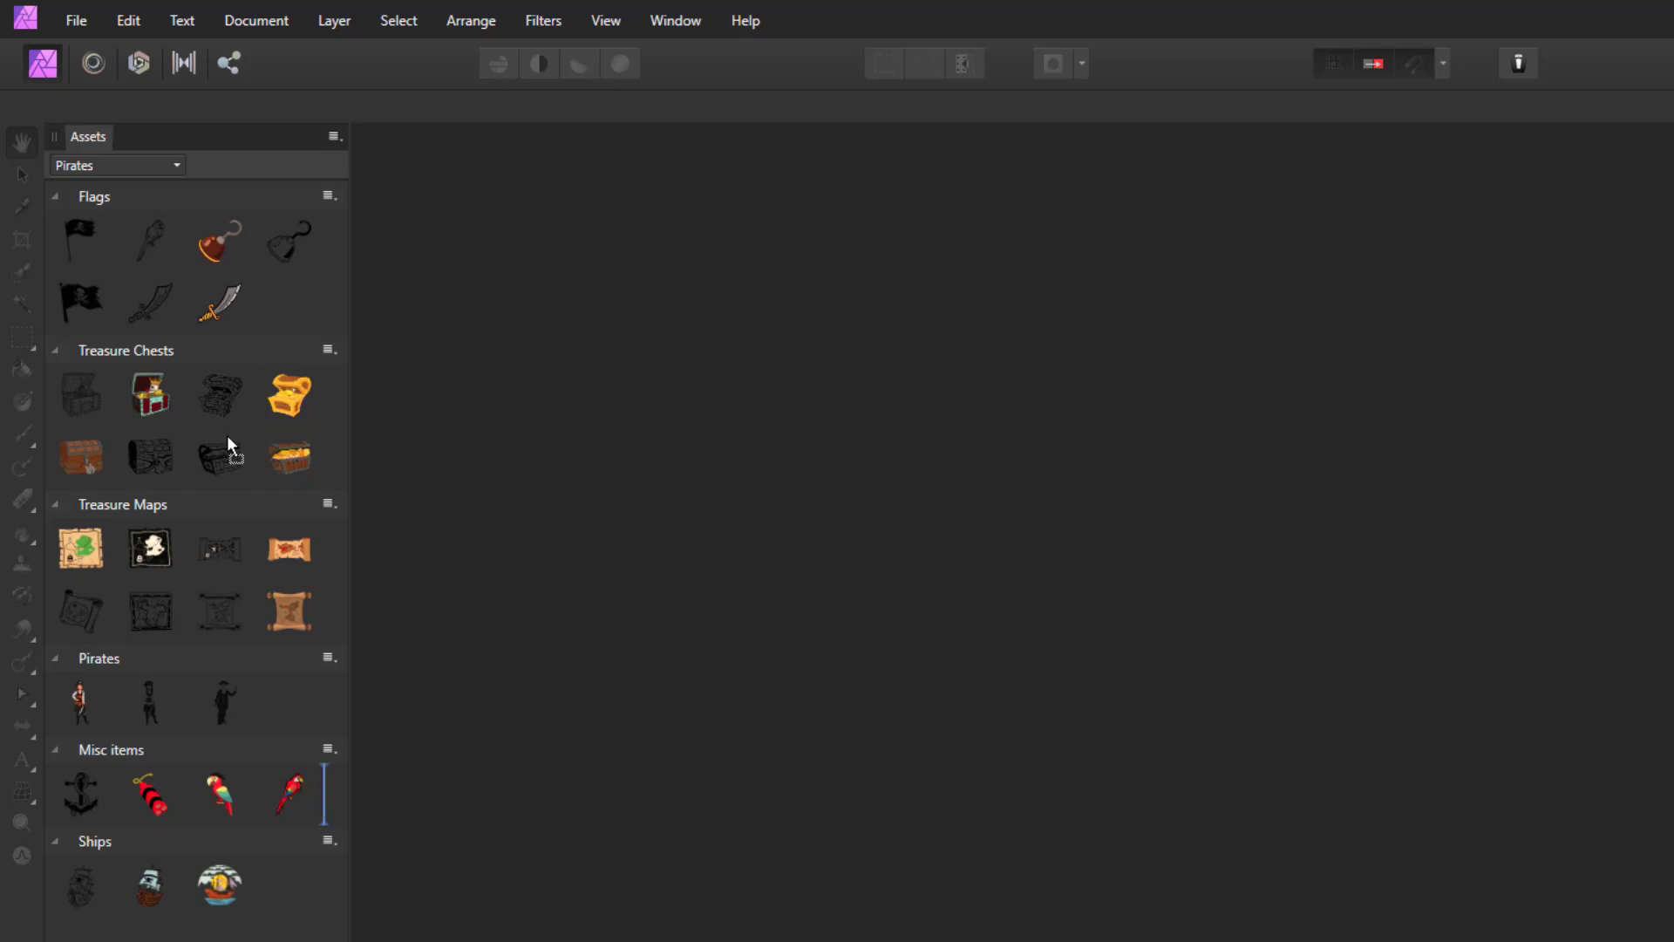
{"action": "left_click_drag", "start_coordinate": [199, 270], "coordinate": [114, 798]}
Move the hooks and the grey and coloured swords into Misc items, leaving two flags
{"action": "mouse_move", "coordinate": [170, 242]}
{"action": "left_mouse_down"}
{"action": "mouse_move", "coordinate": [249, 617]}
{"action": "mouse_move", "coordinate": [216, 836]}
{"action": "mouse_move", "coordinate": [170, 848]}
{"action": "left_mouse_up"}
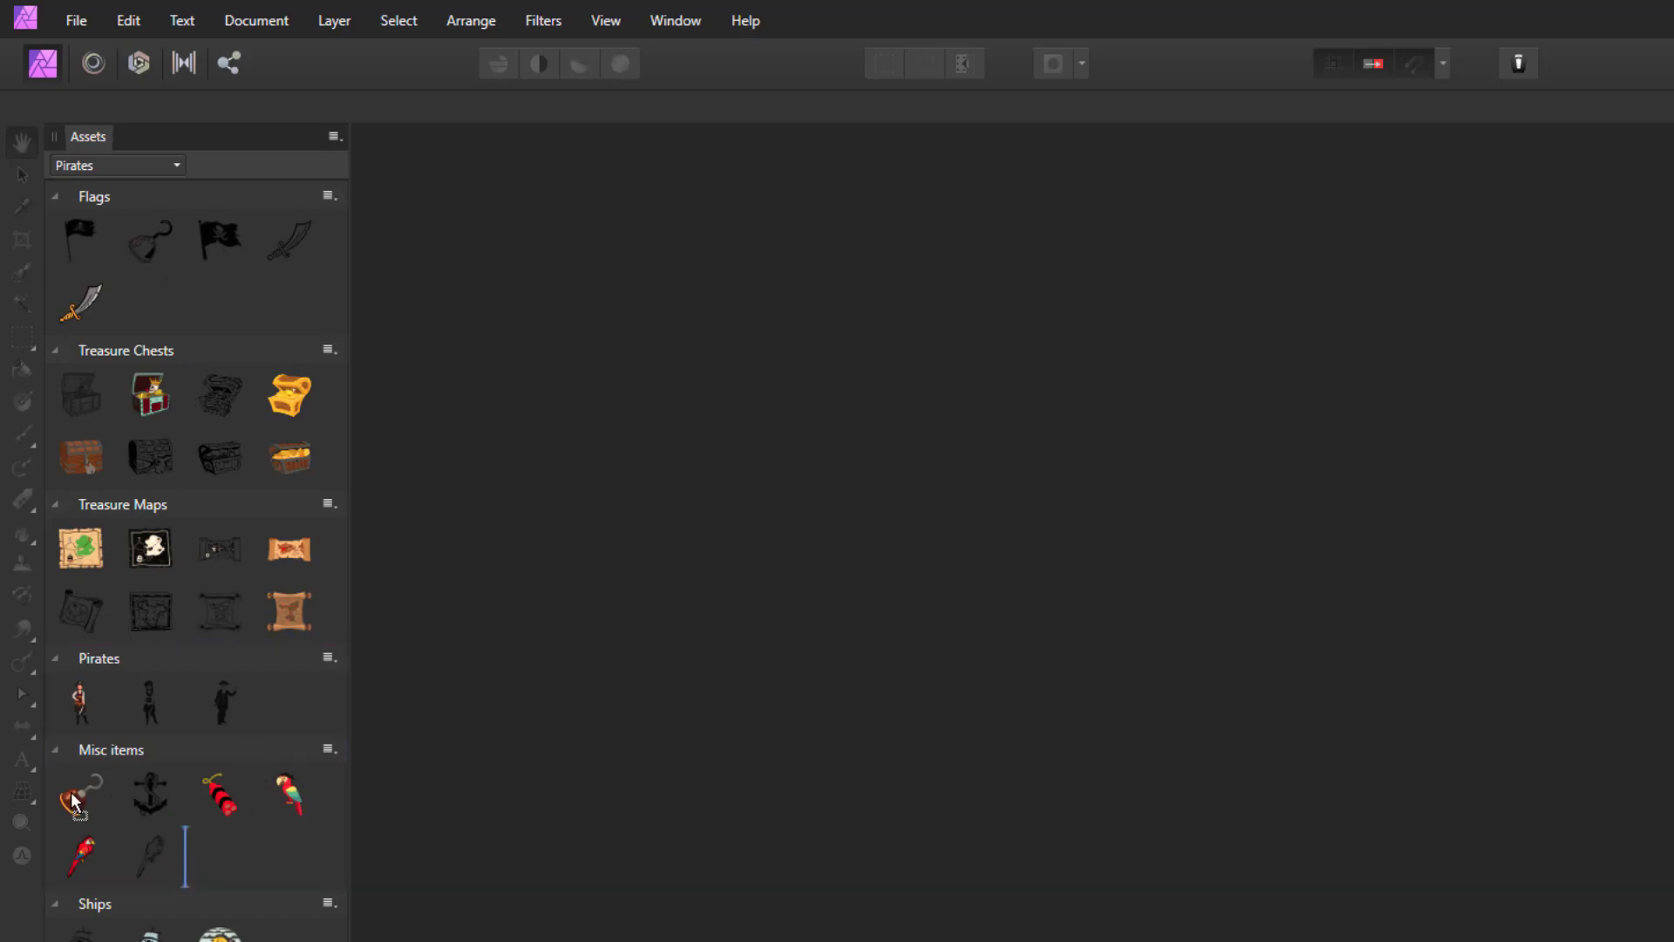
{"action": "mouse_move", "coordinate": [73, 796]}
{"action": "left_mouse_down"}
{"action": "mouse_move", "coordinate": [268, 823]}
{"action": "mouse_move", "coordinate": [243, 795]}
{"action": "mouse_move", "coordinate": [261, 785]}
{"action": "mouse_move", "coordinate": [261, 281]}
{"action": "mouse_move", "coordinate": [226, 248]}
{"action": "mouse_move", "coordinate": [269, 757]}
{"action": "mouse_move", "coordinate": [254, 792]}
{"action": "mouse_move", "coordinate": [296, 366]}
{"action": "left_mouse_up"}
{"action": "mouse_move", "coordinate": [306, 239]}
{"action": "left_mouse_down"}
{"action": "mouse_move", "coordinate": [349, 782]}
{"action": "mouse_move", "coordinate": [329, 803]}
{"action": "mouse_move", "coordinate": [312, 794]}
{"action": "left_mouse_up"}
{"action": "left_click_drag", "start_coordinate": [227, 886], "coordinate": [248, 878]}
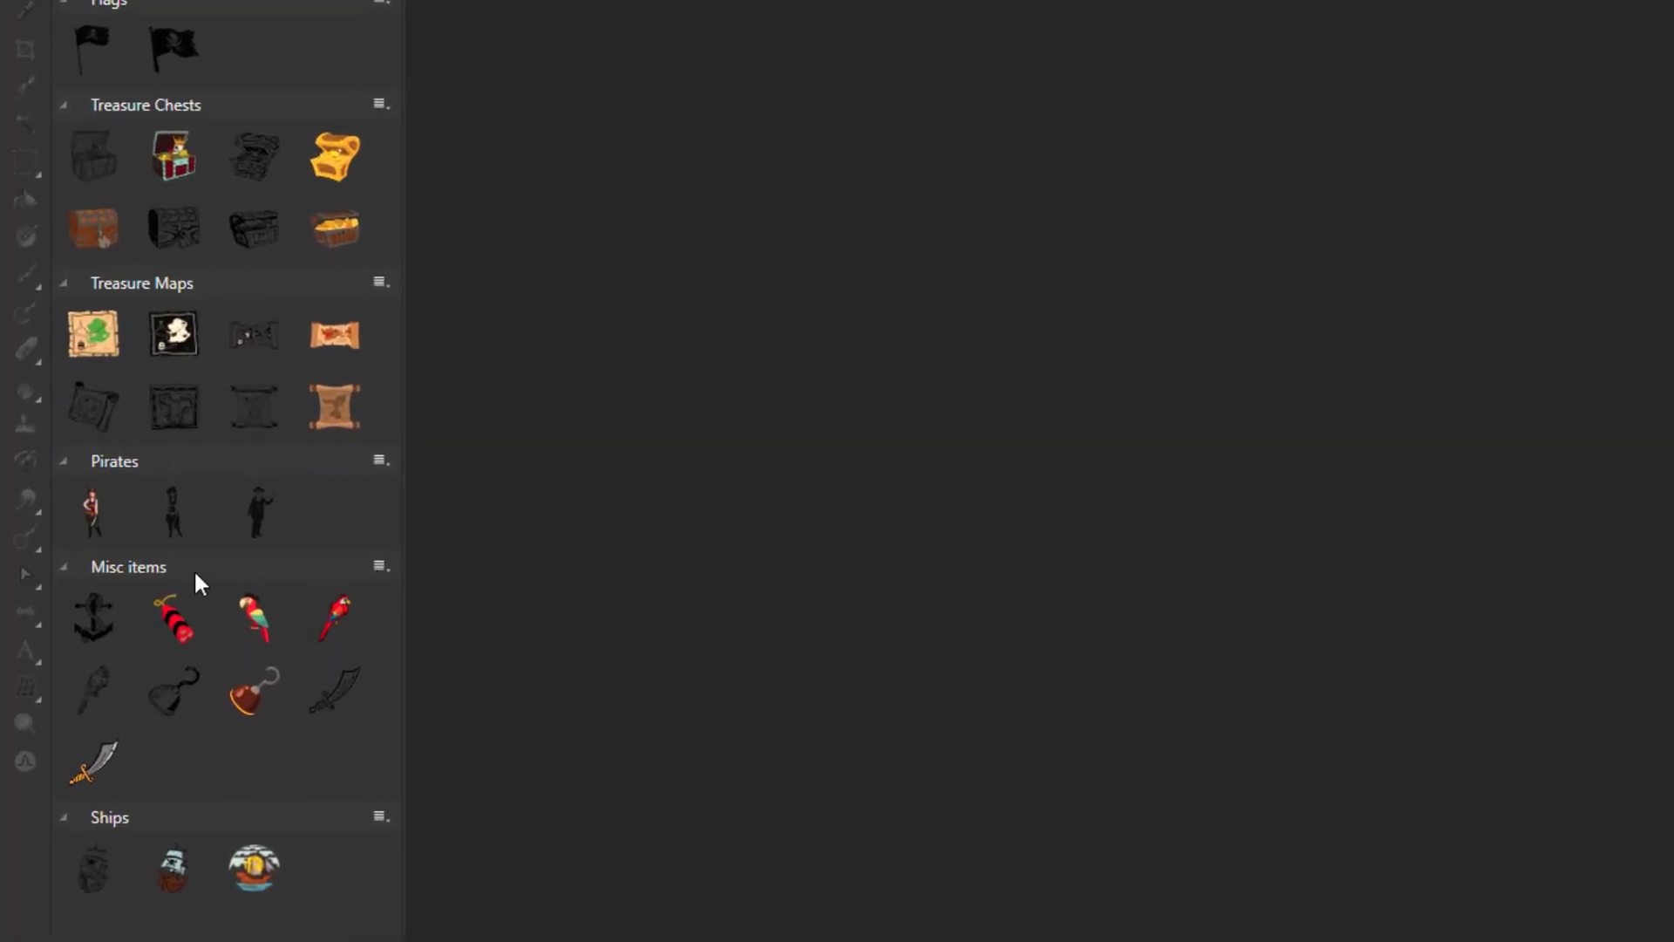
Move Misc items down below Ships, then move Pirates up three places to the top
{"action": "left_click", "coordinate": [378, 565]}
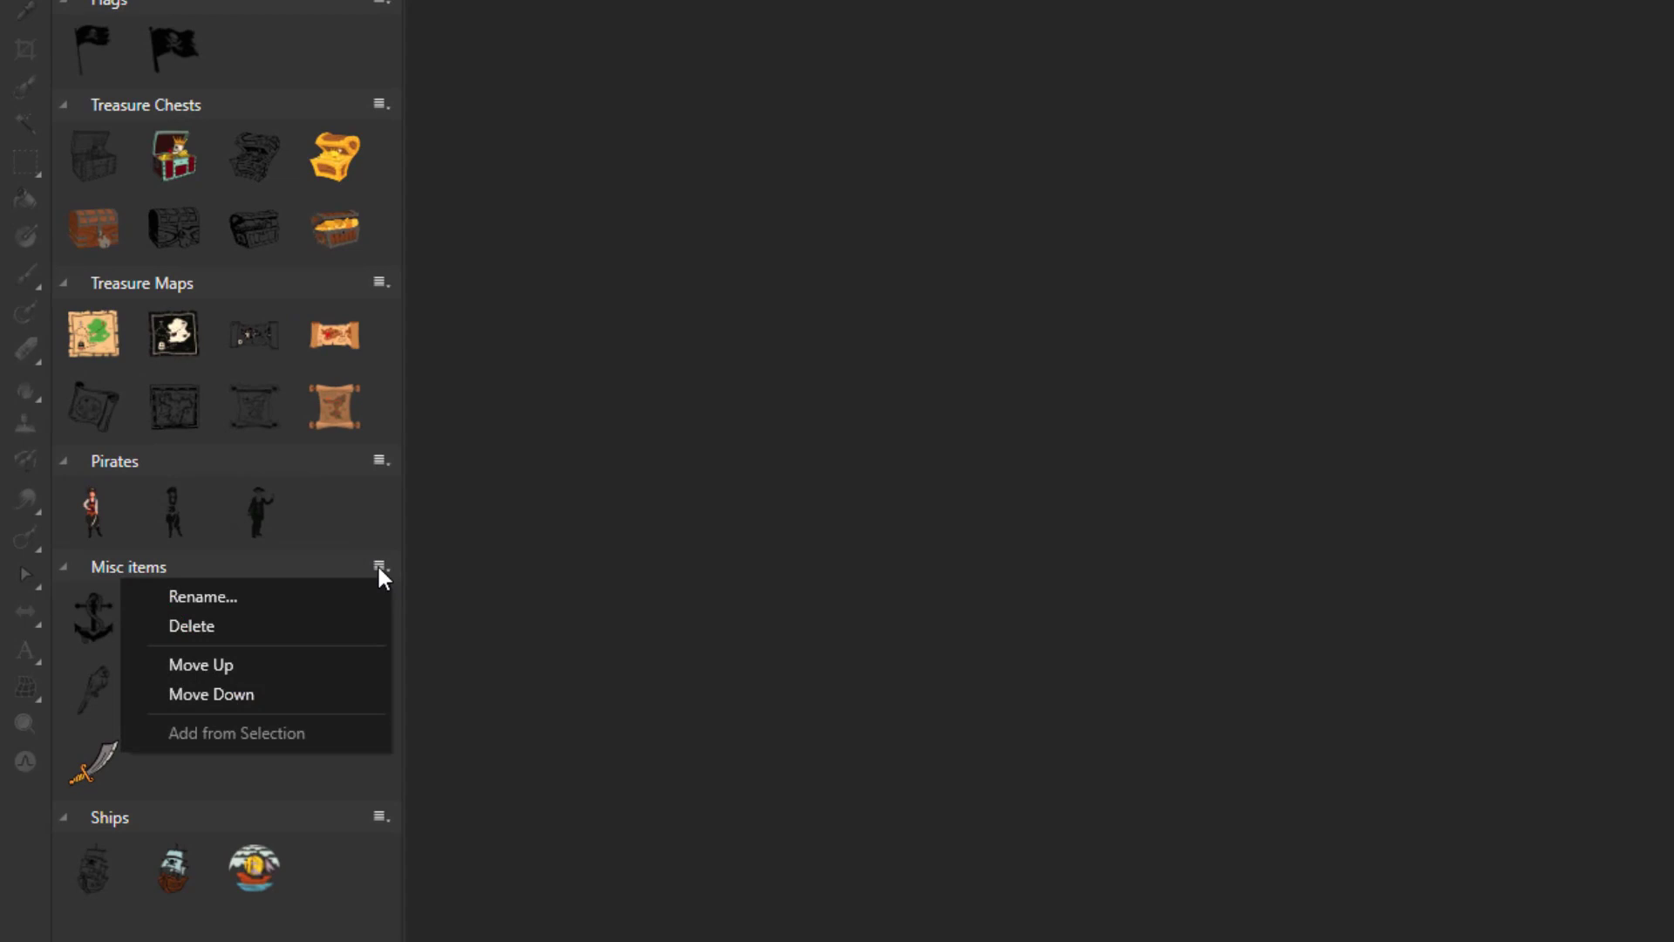
{"action": "left_click", "coordinate": [201, 695]}
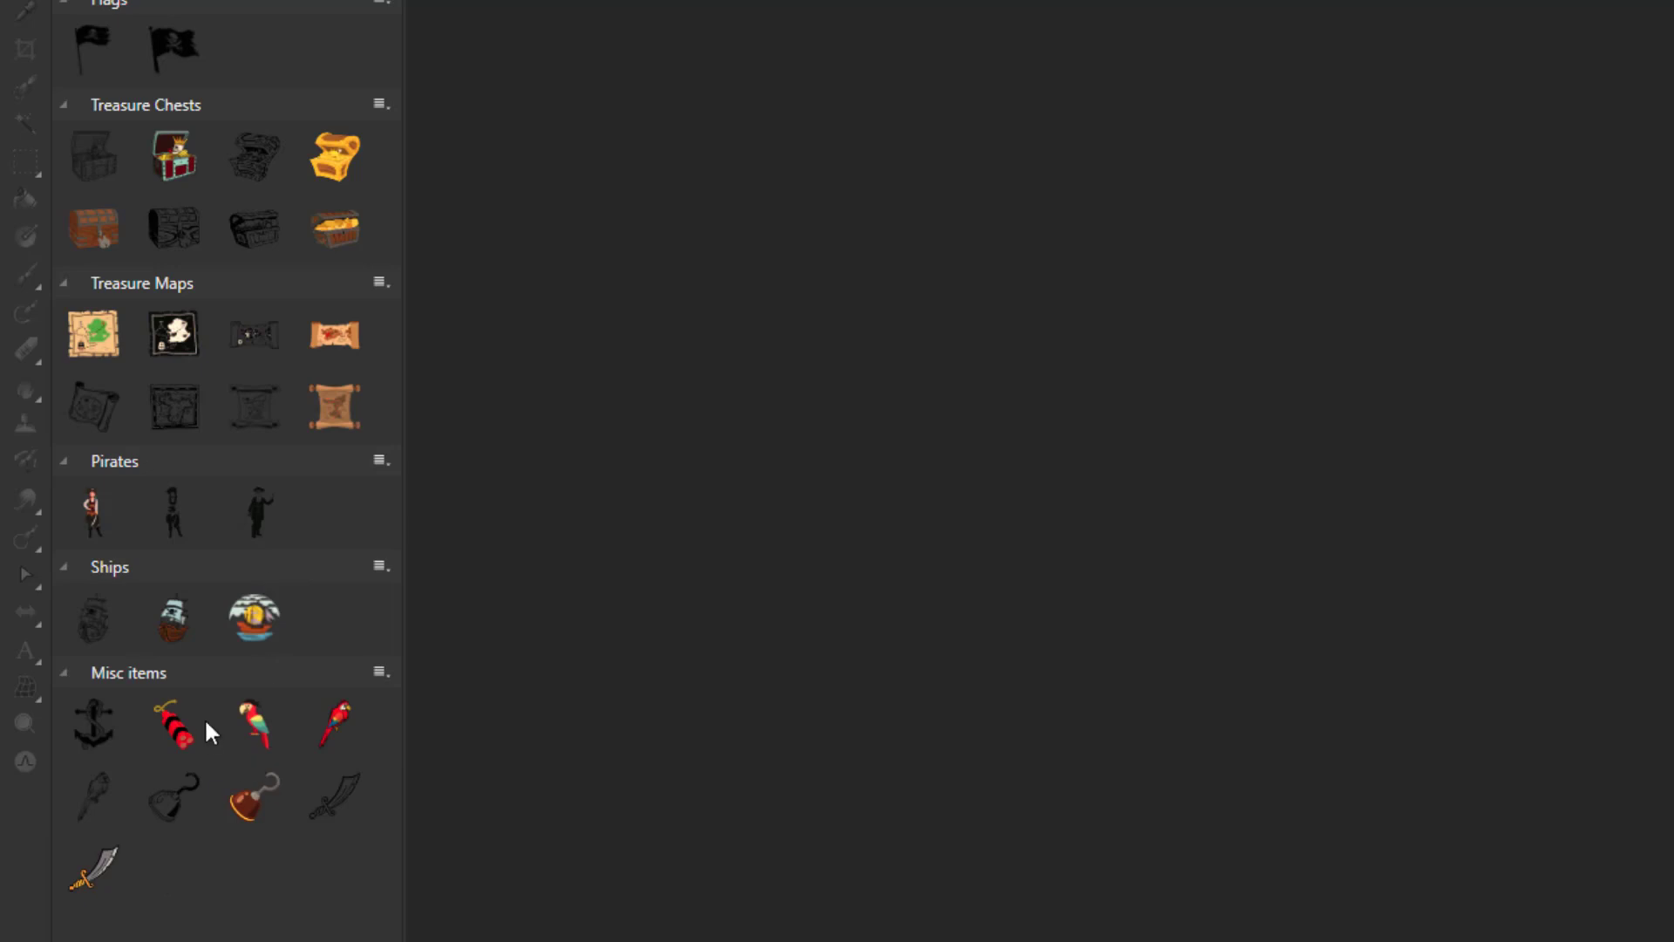
{"action": "left_click", "coordinate": [380, 462]}
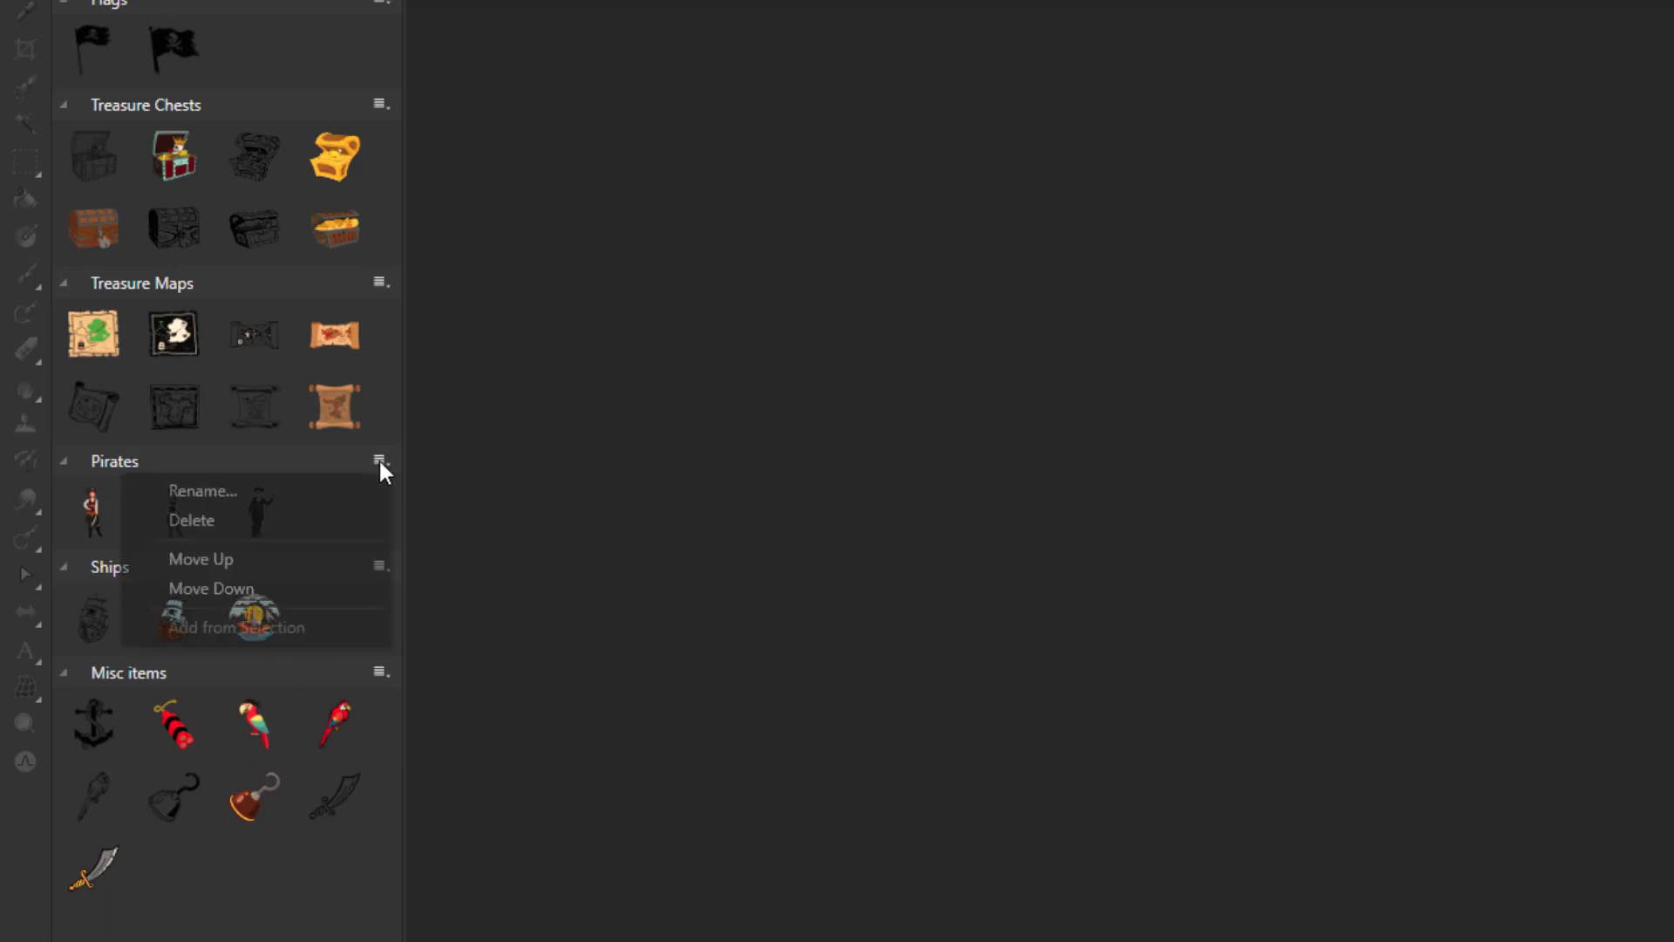
{"action": "left_click", "coordinate": [211, 561]}
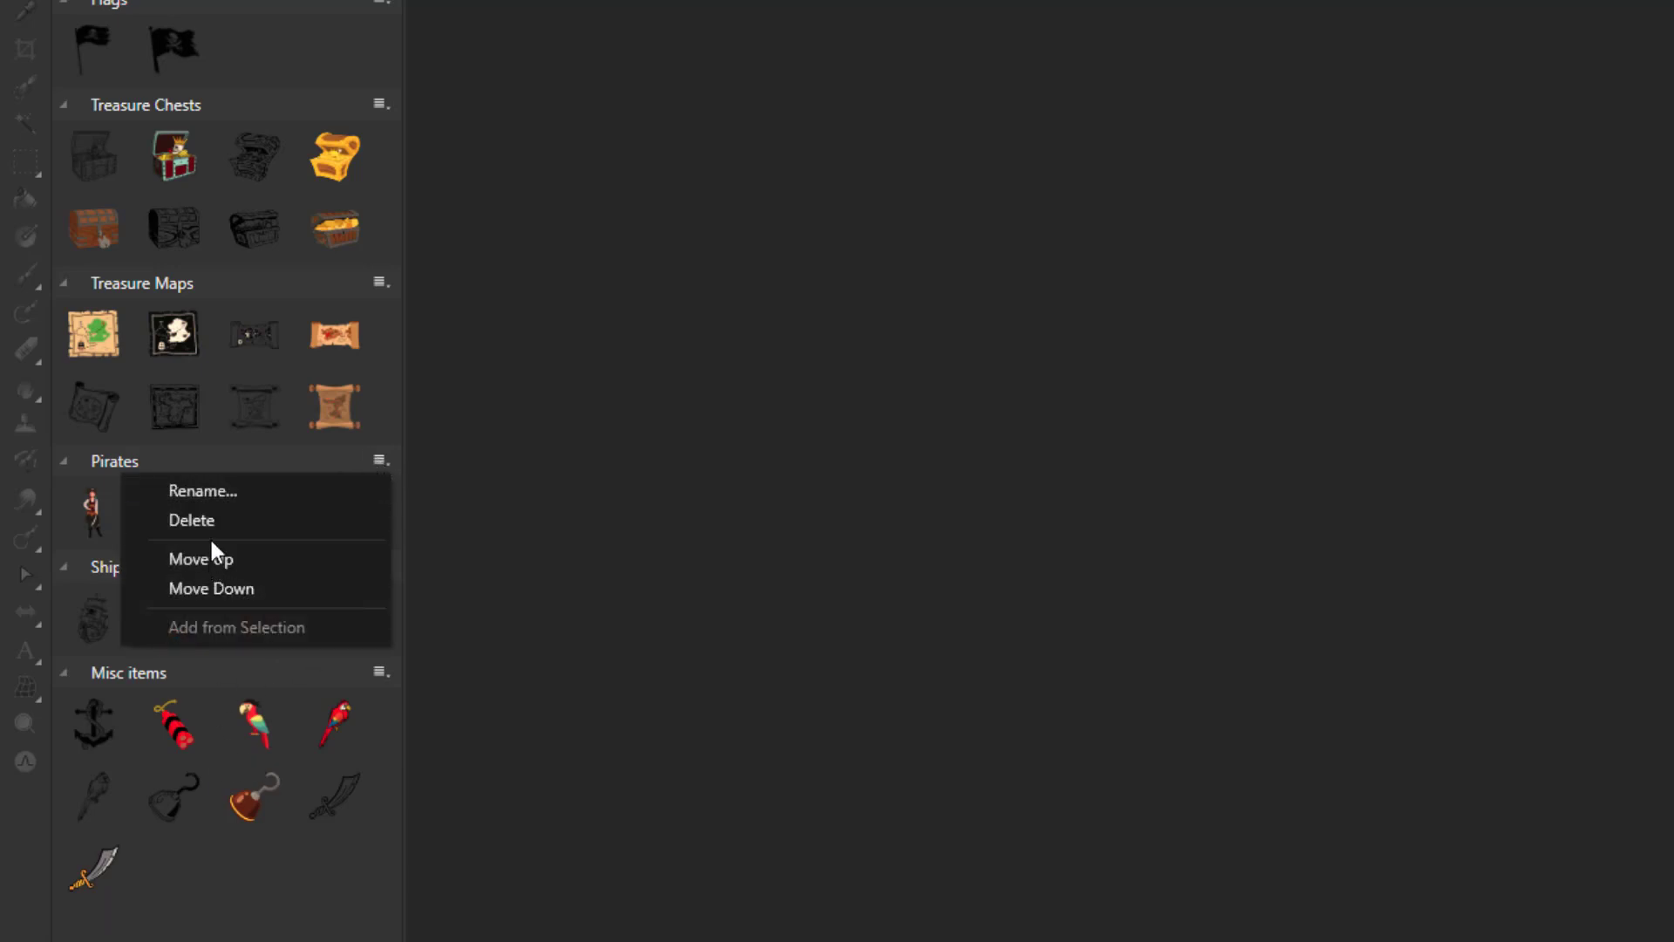
{"action": "left_click", "coordinate": [380, 284]}
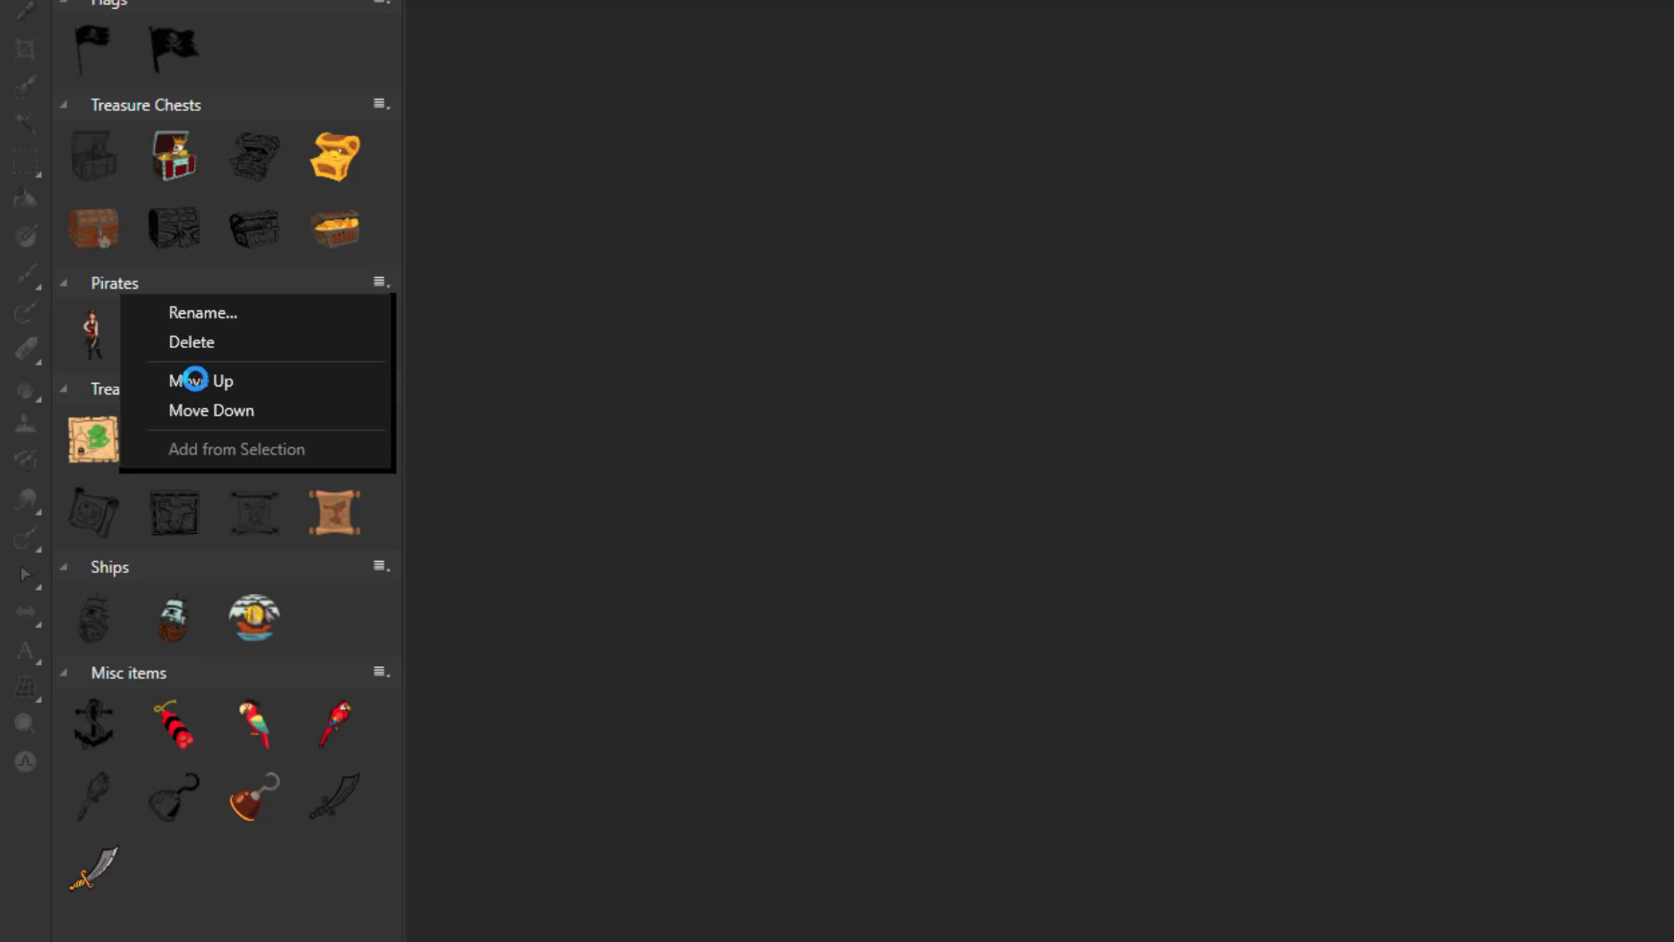
{"action": "left_click", "coordinate": [194, 379]}
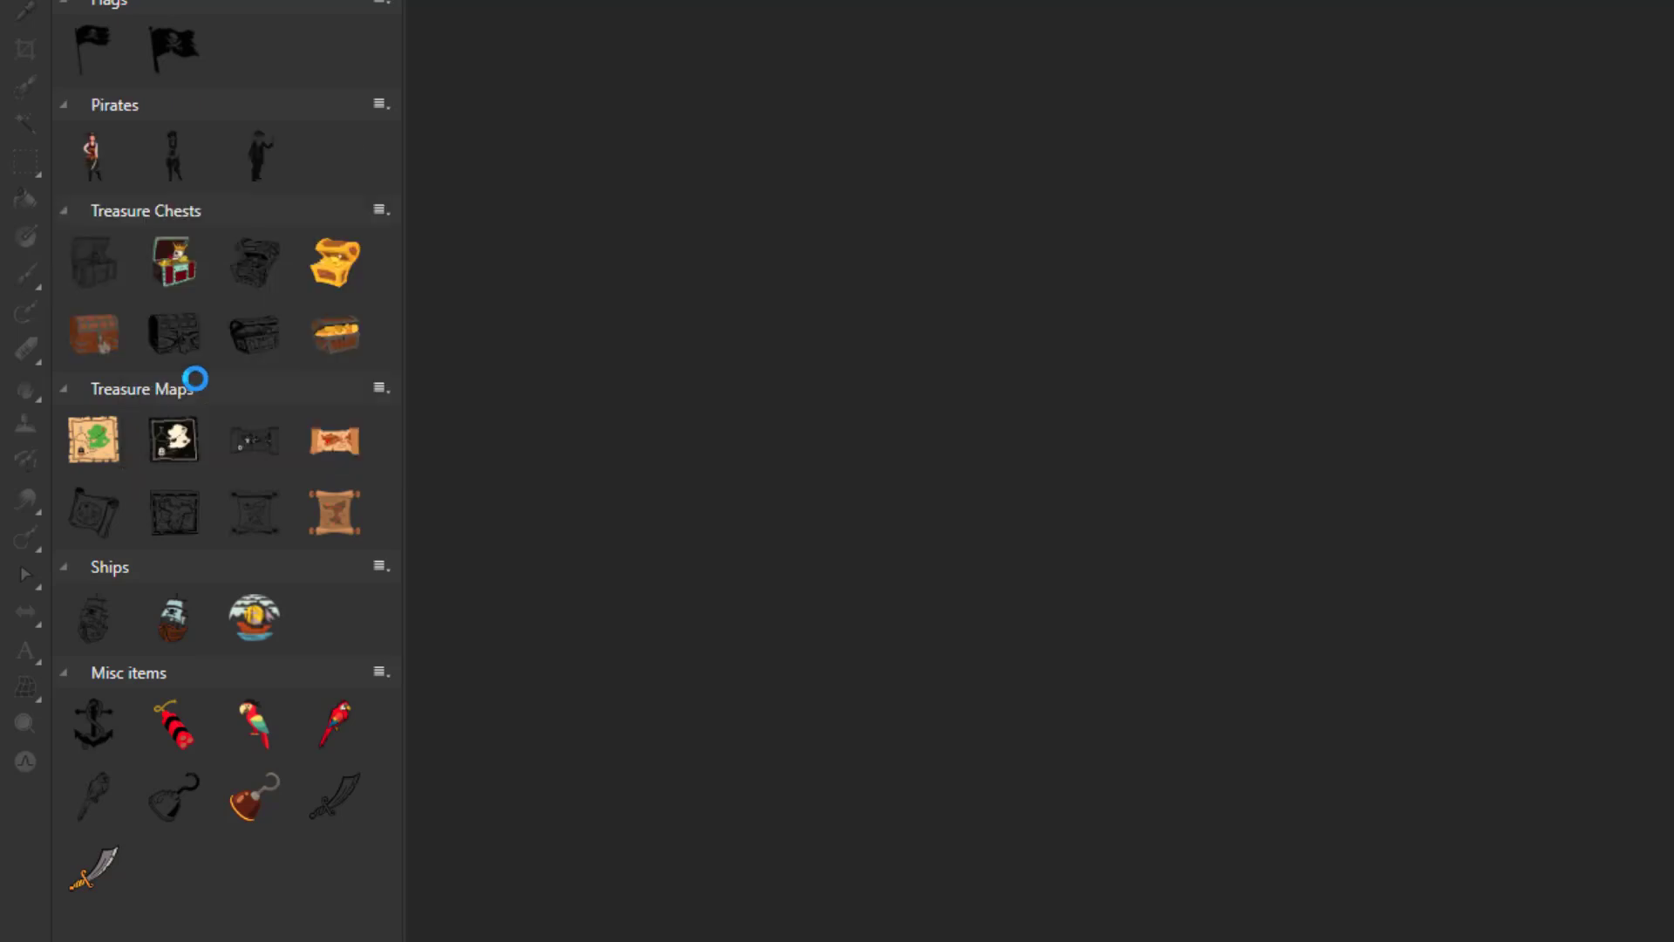
{"action": "left_click", "coordinate": [380, 103]}
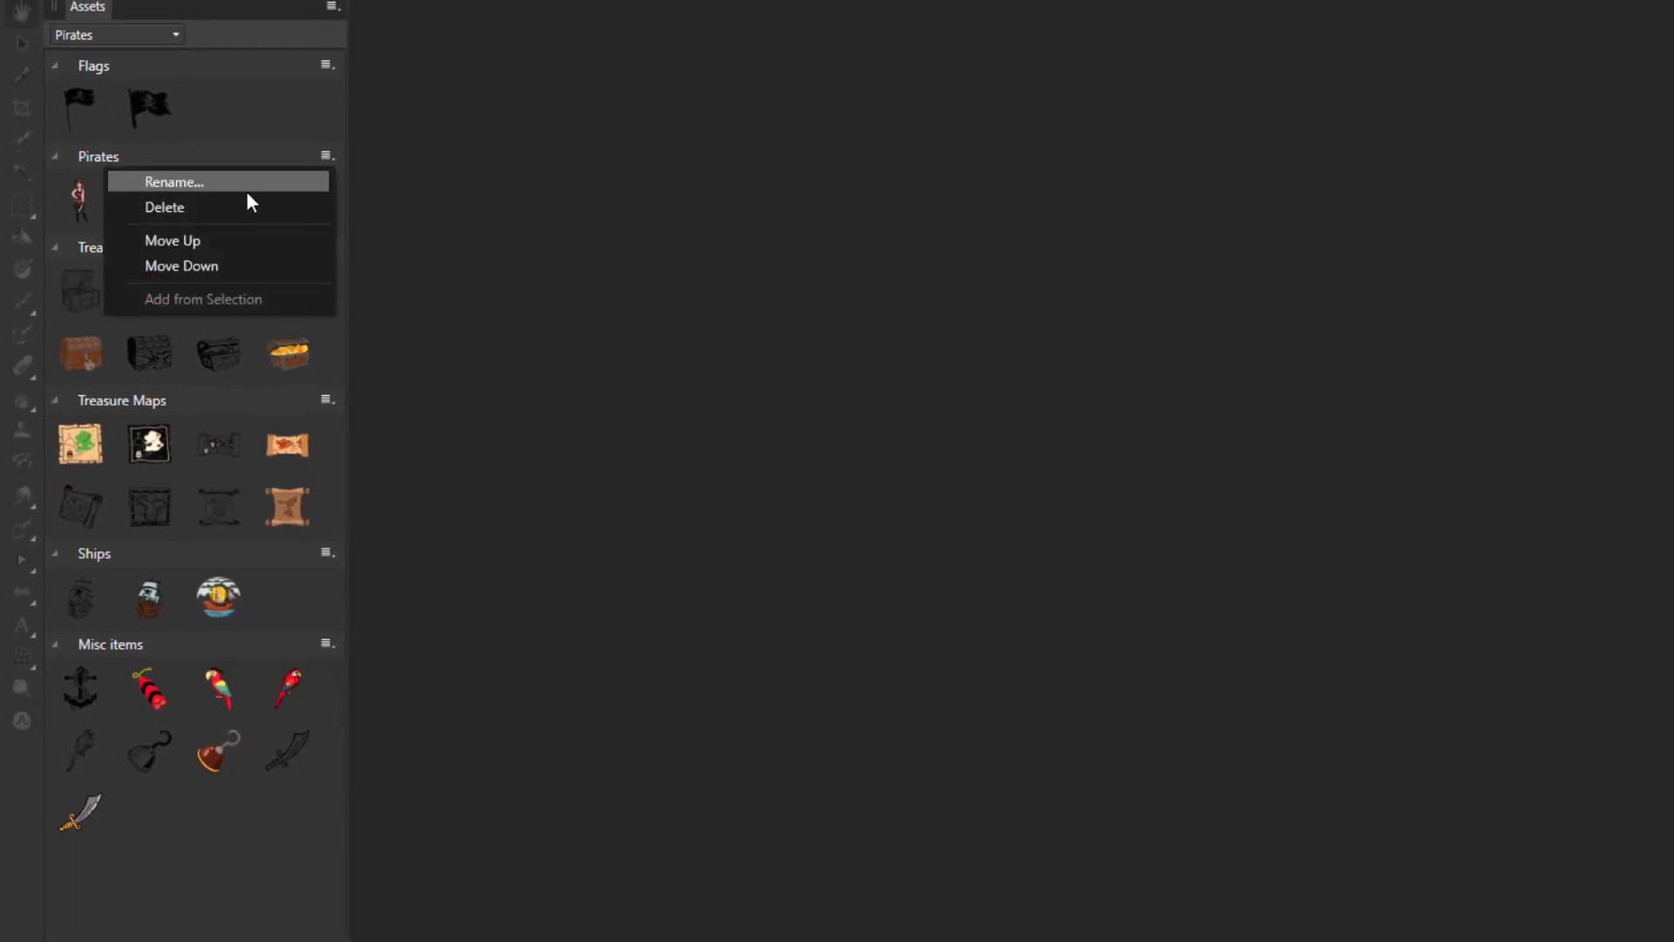
{"action": "left_click", "coordinate": [164, 240]}
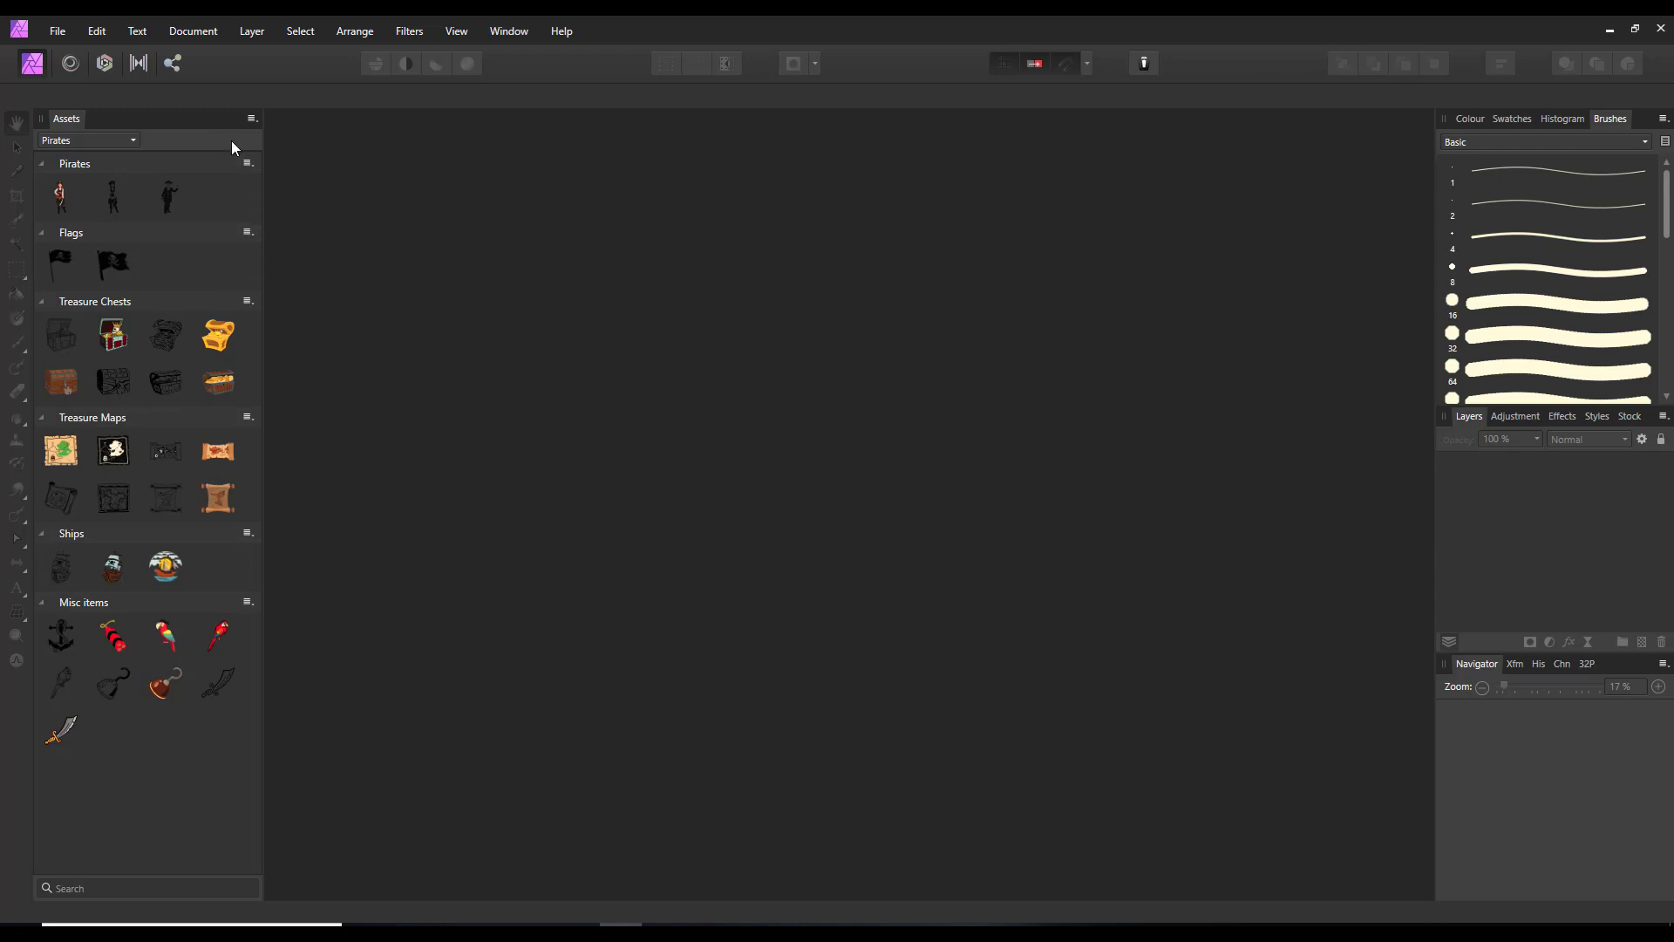
Export the Pirates assets to the Assets folder as Pirates.afassets, overwriting the existing file
{"action": "left_click", "coordinate": [251, 118]}
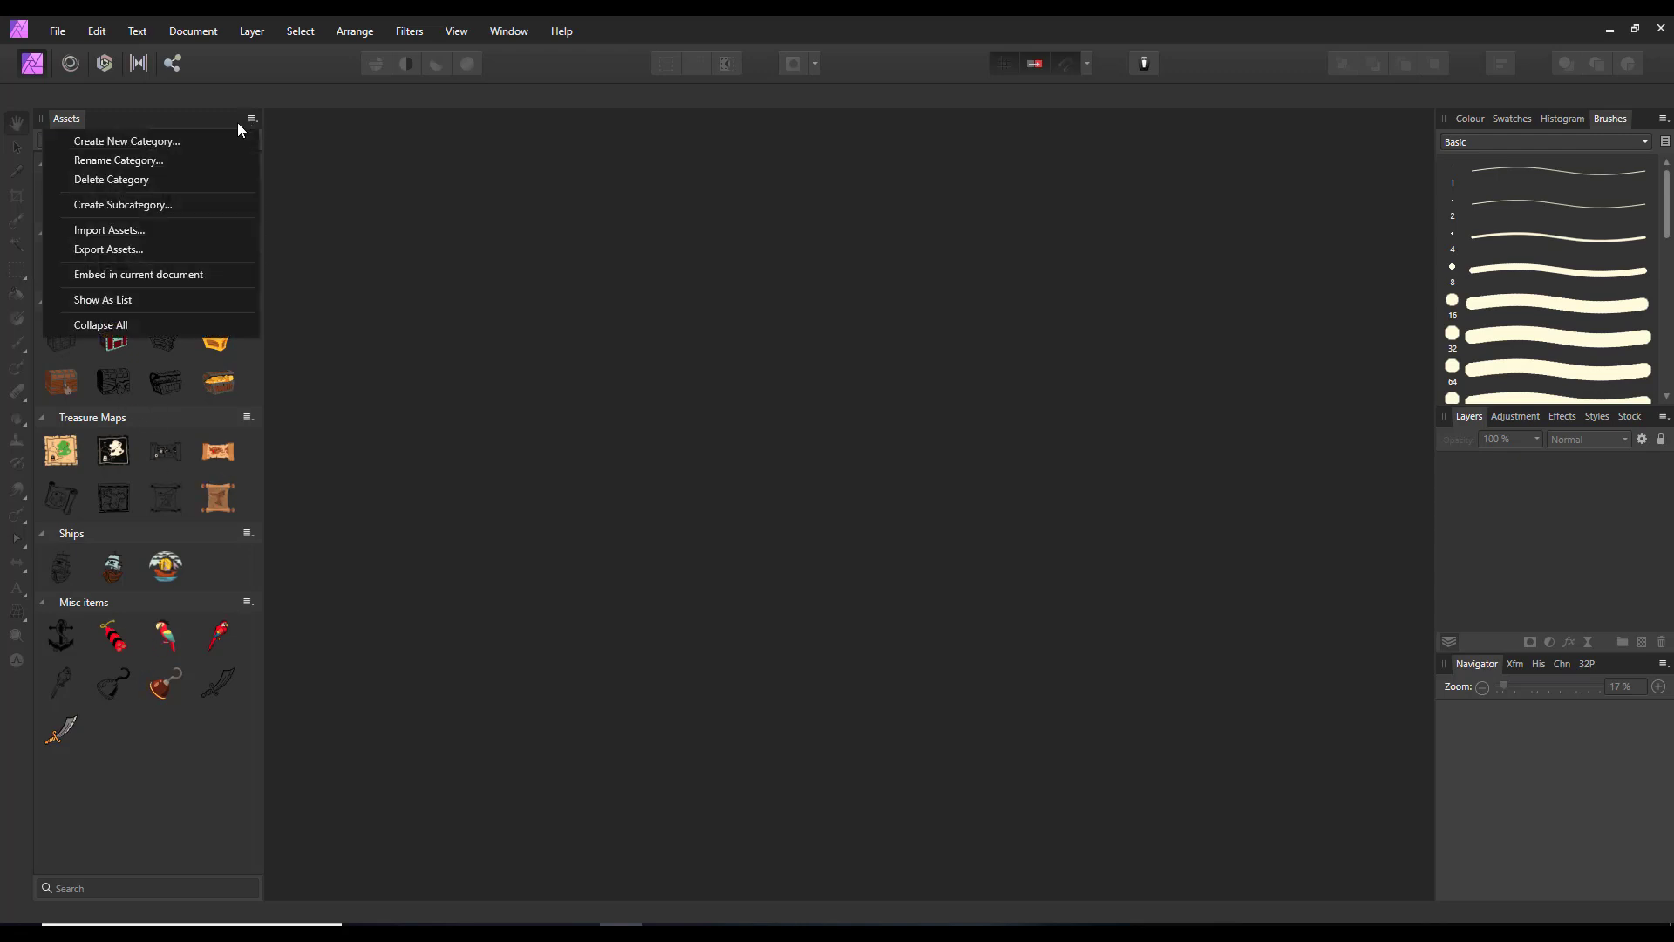
{"action": "left_click", "coordinate": [106, 249]}
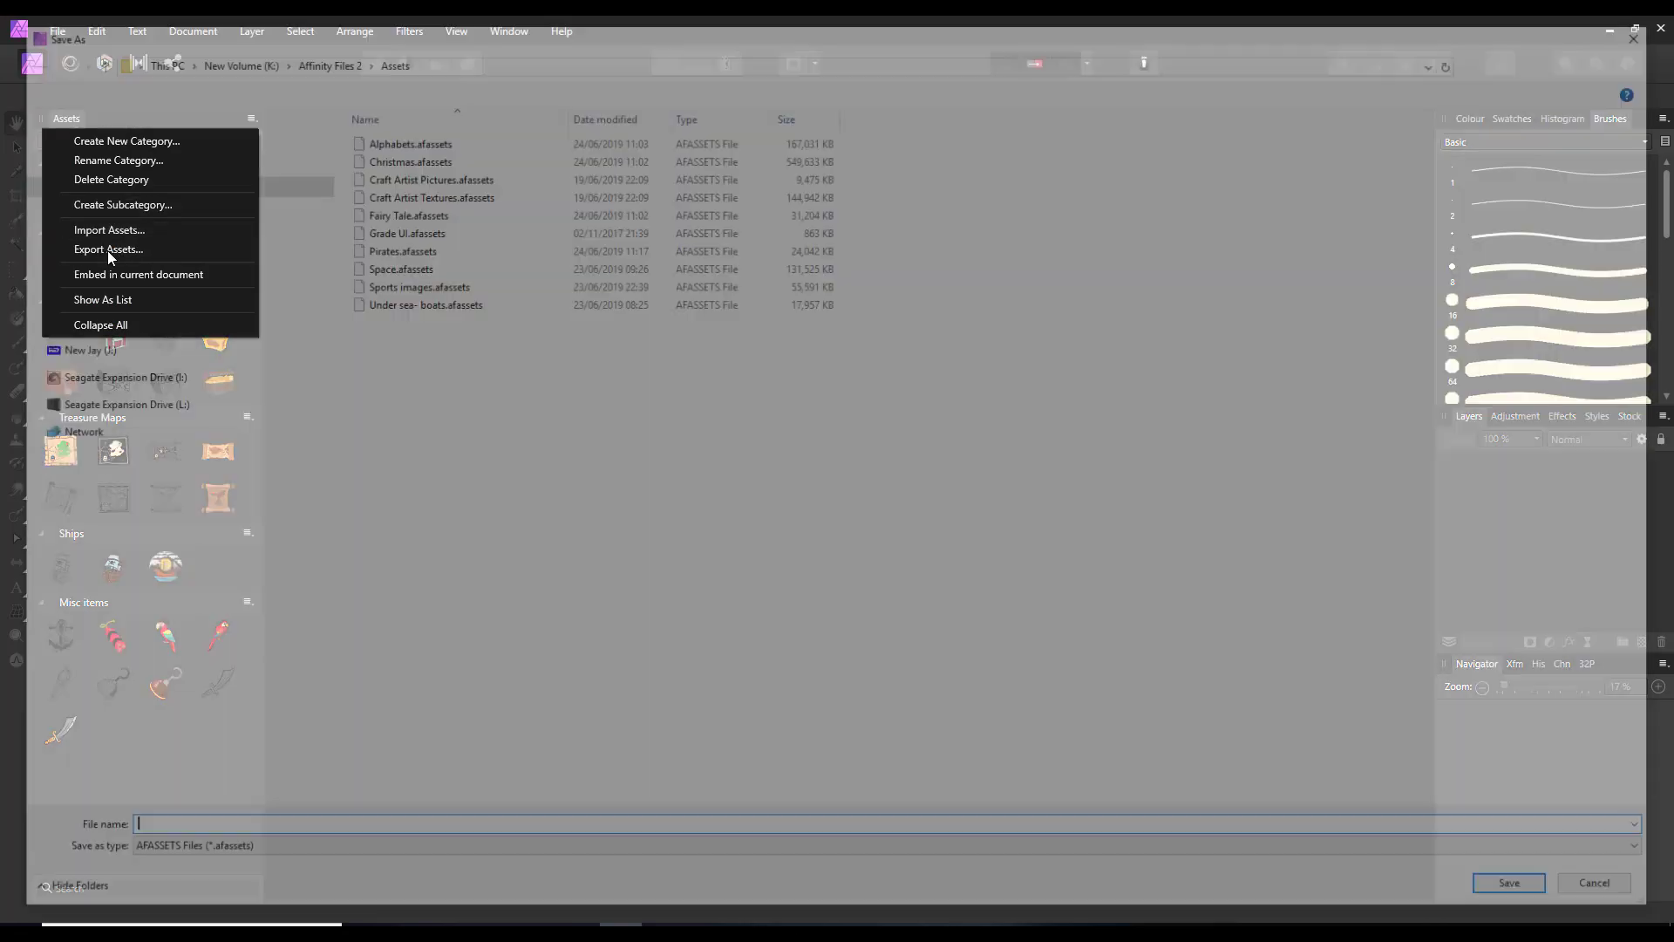
{"action": "left_click", "coordinate": [389, 247]}
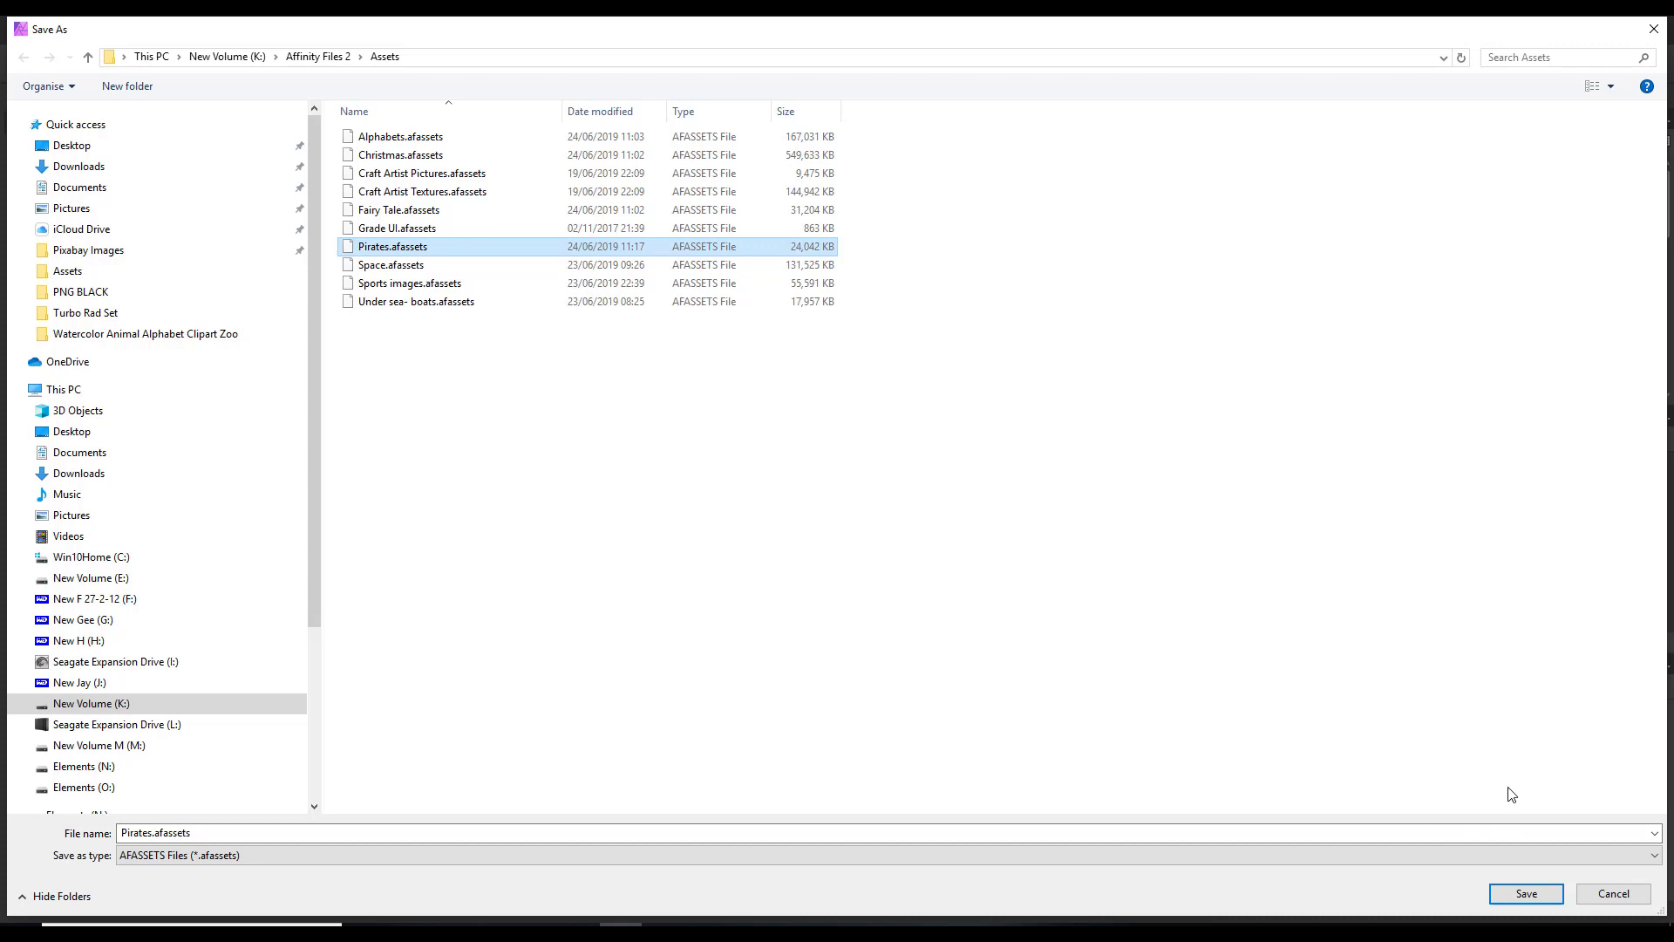
{"action": "left_click", "coordinate": [1535, 897]}
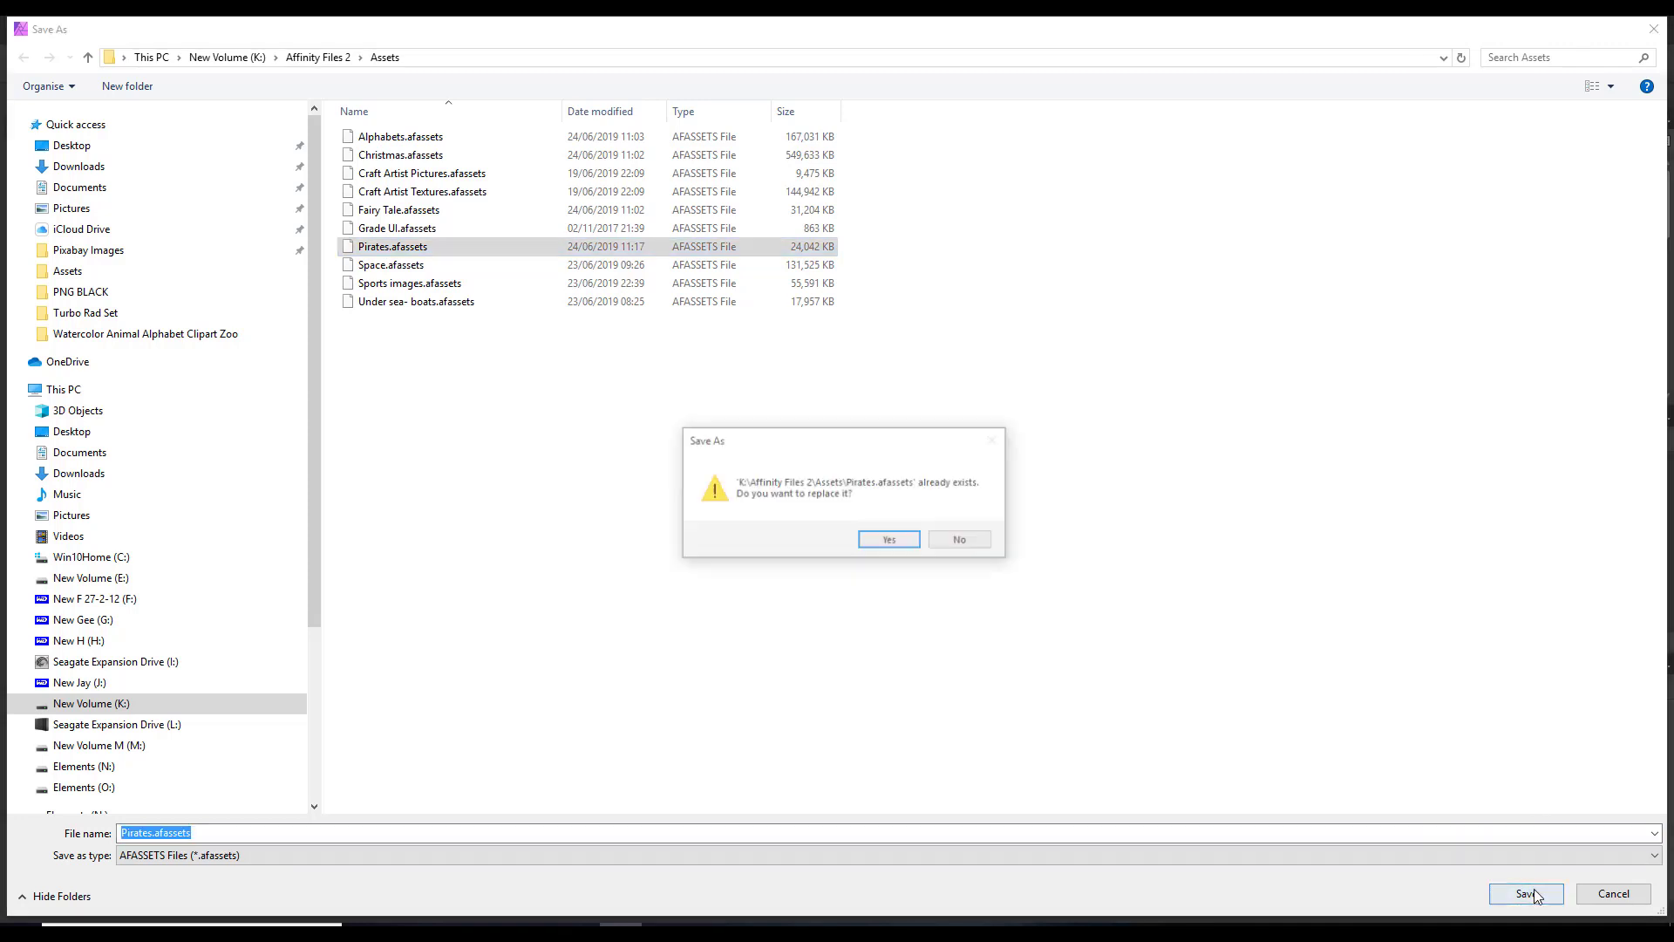
{"action": "left_click", "coordinate": [890, 541]}
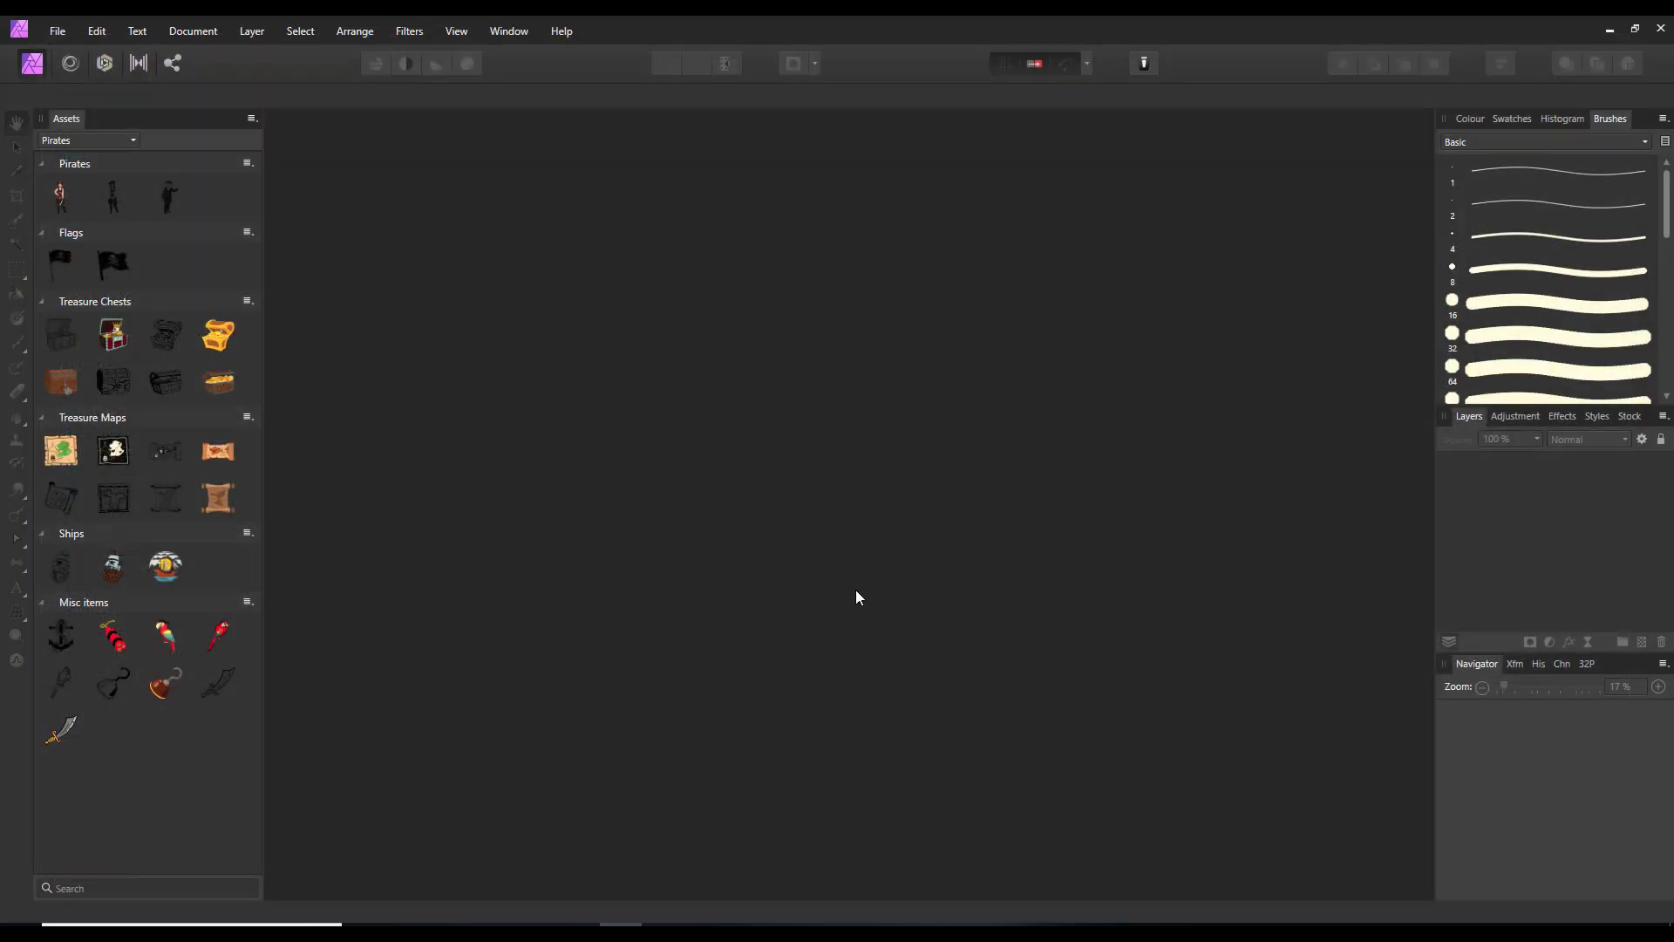